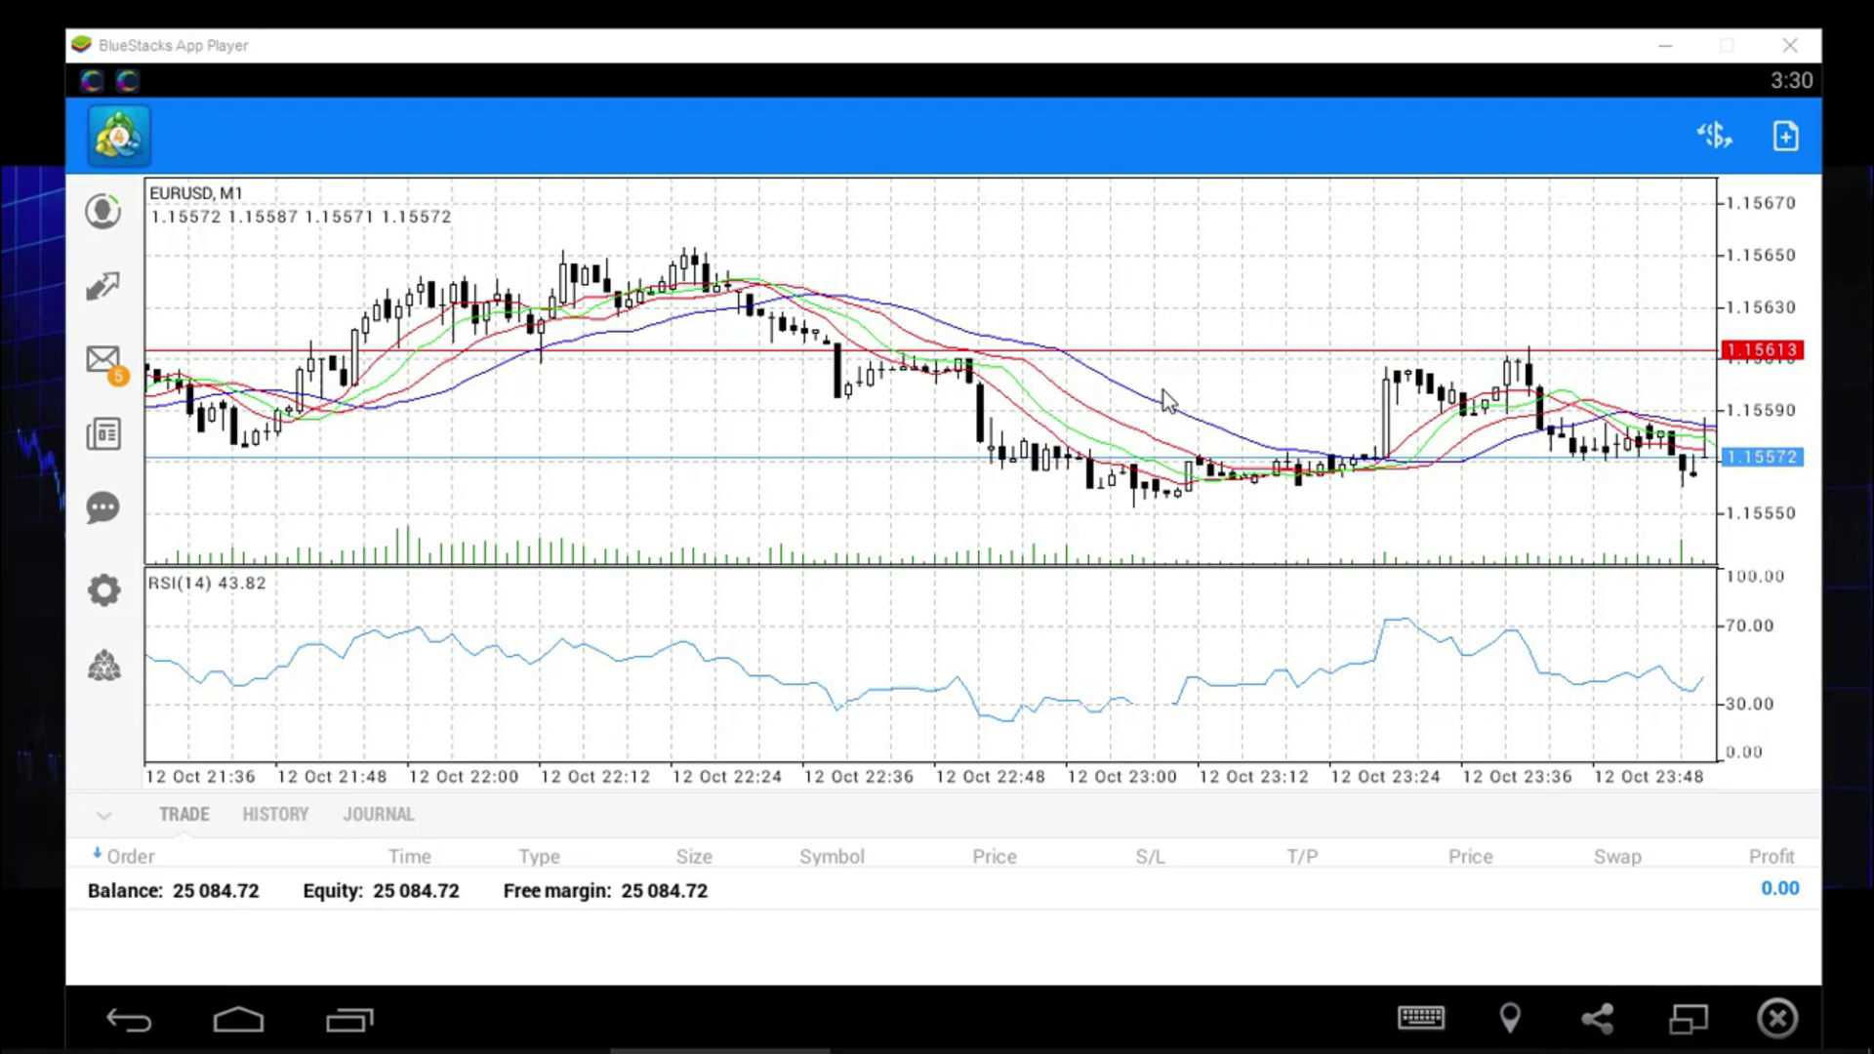
# Review the accounts list and the options for adding a new account, leaving both without choosing anything
pyautogui.click(103, 210)
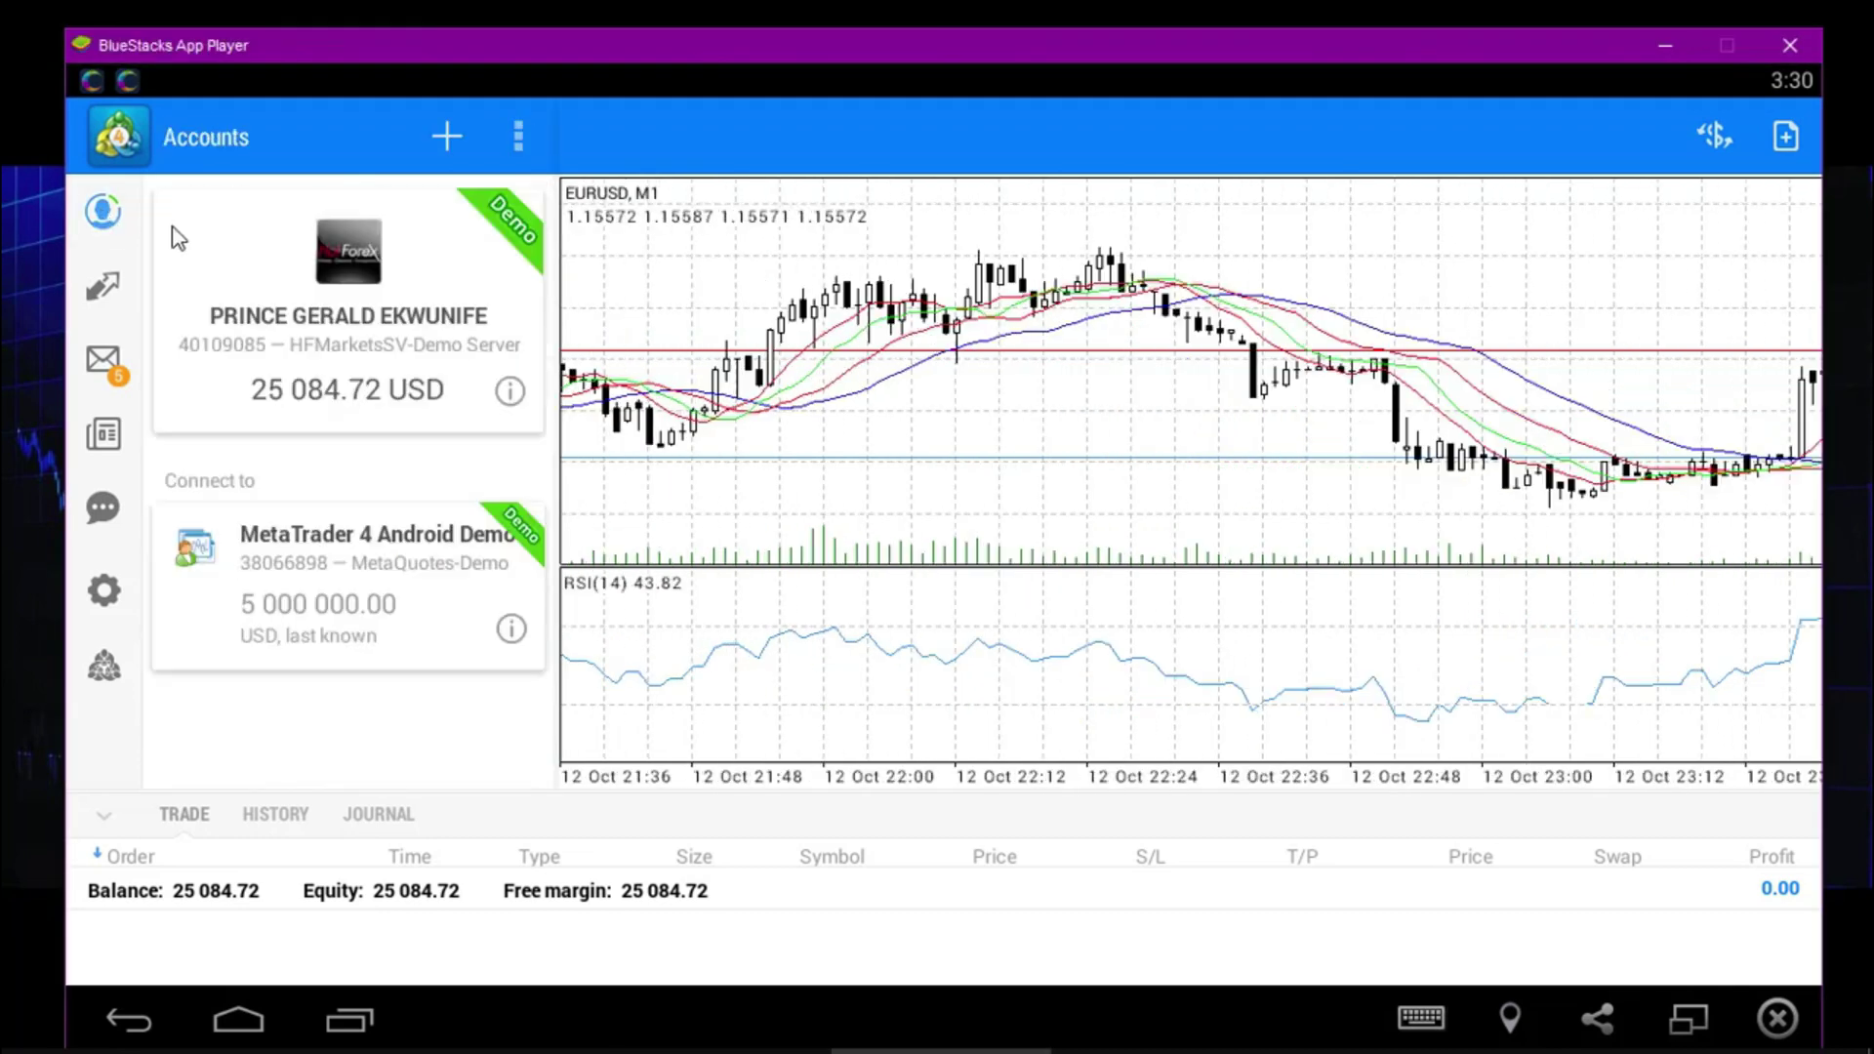
pyautogui.click(447, 136)
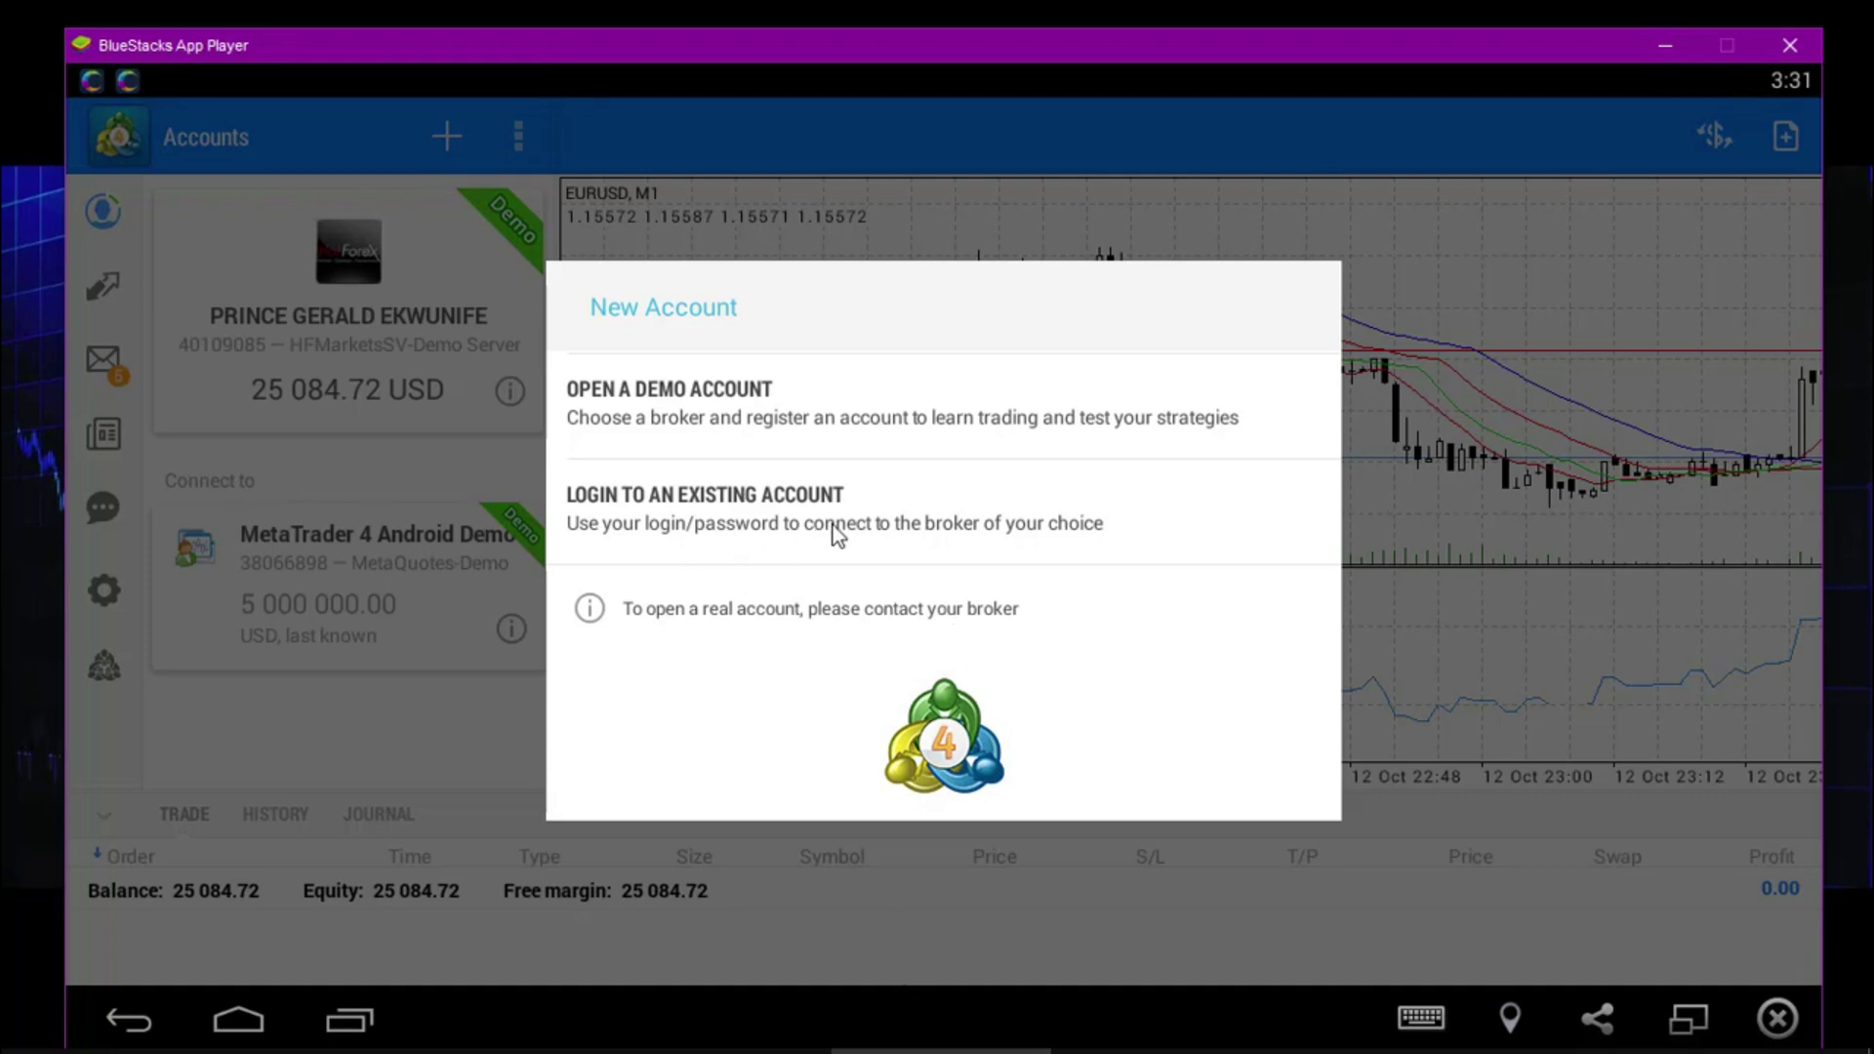
pyautogui.click(1118, 199)
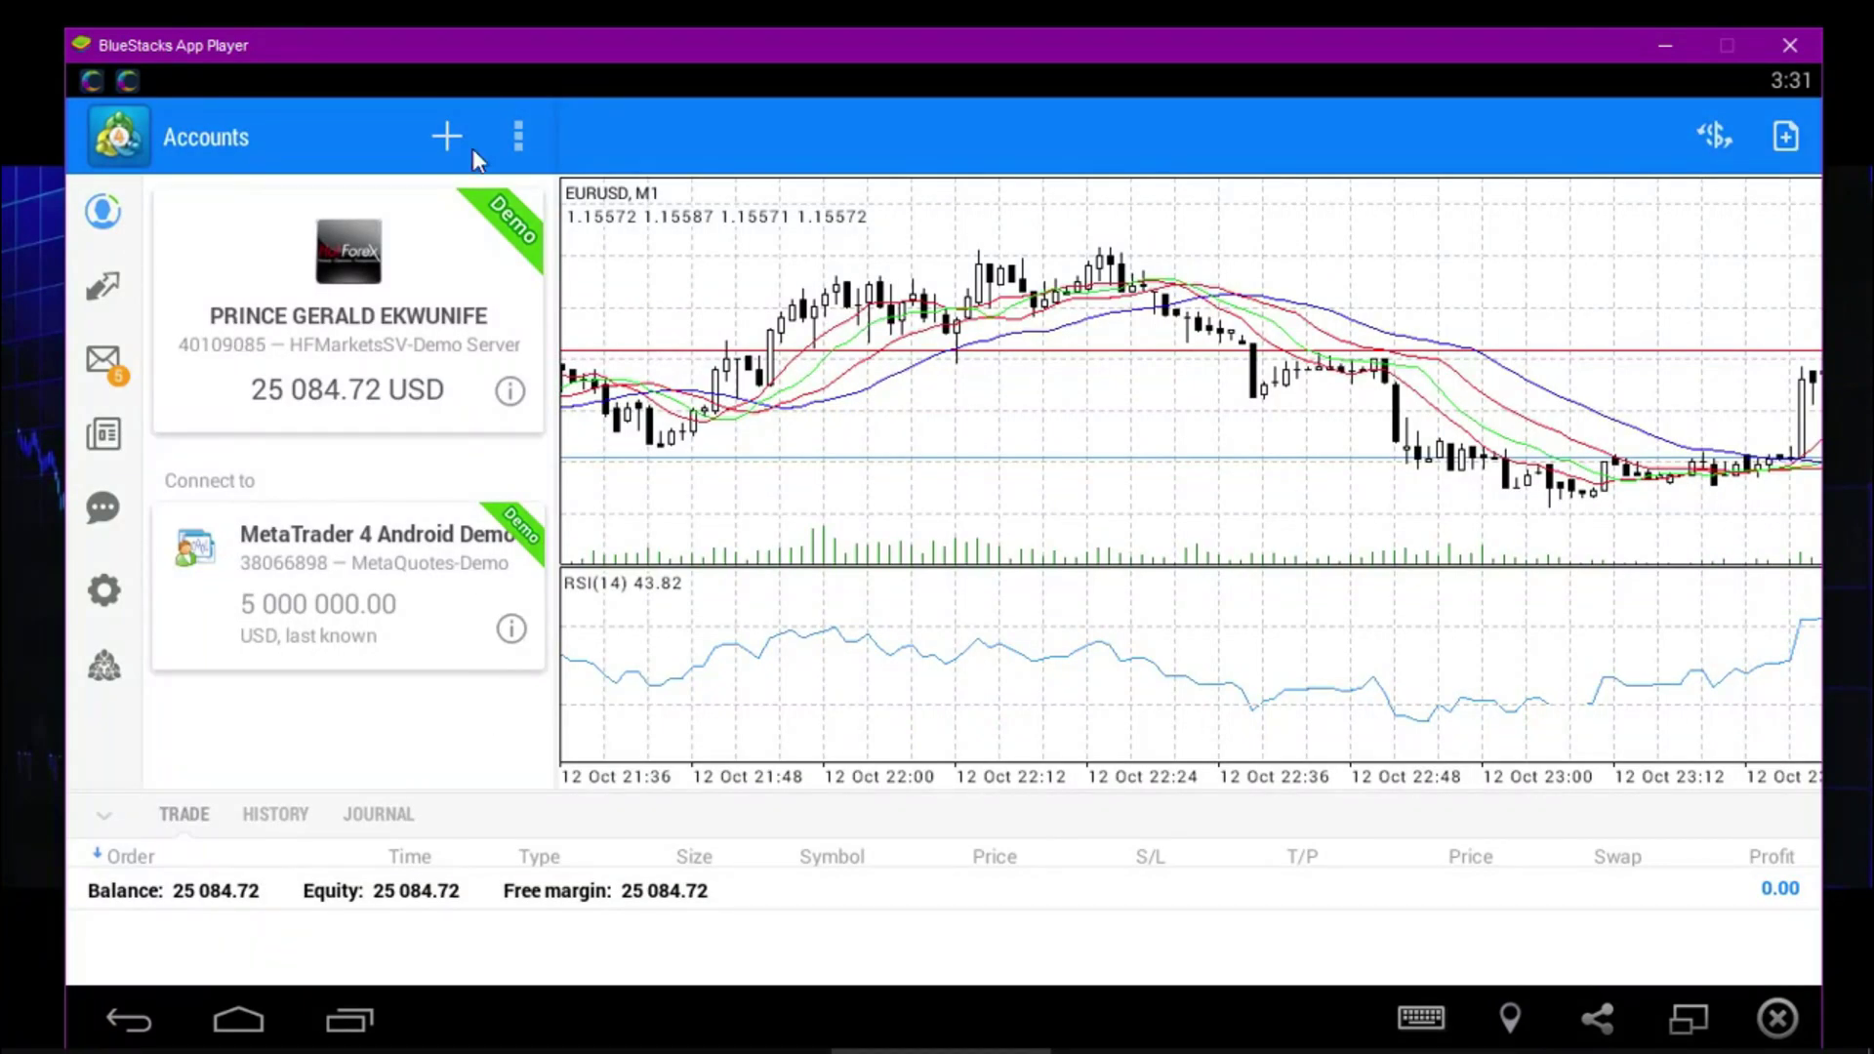
pyautogui.click(103, 212)
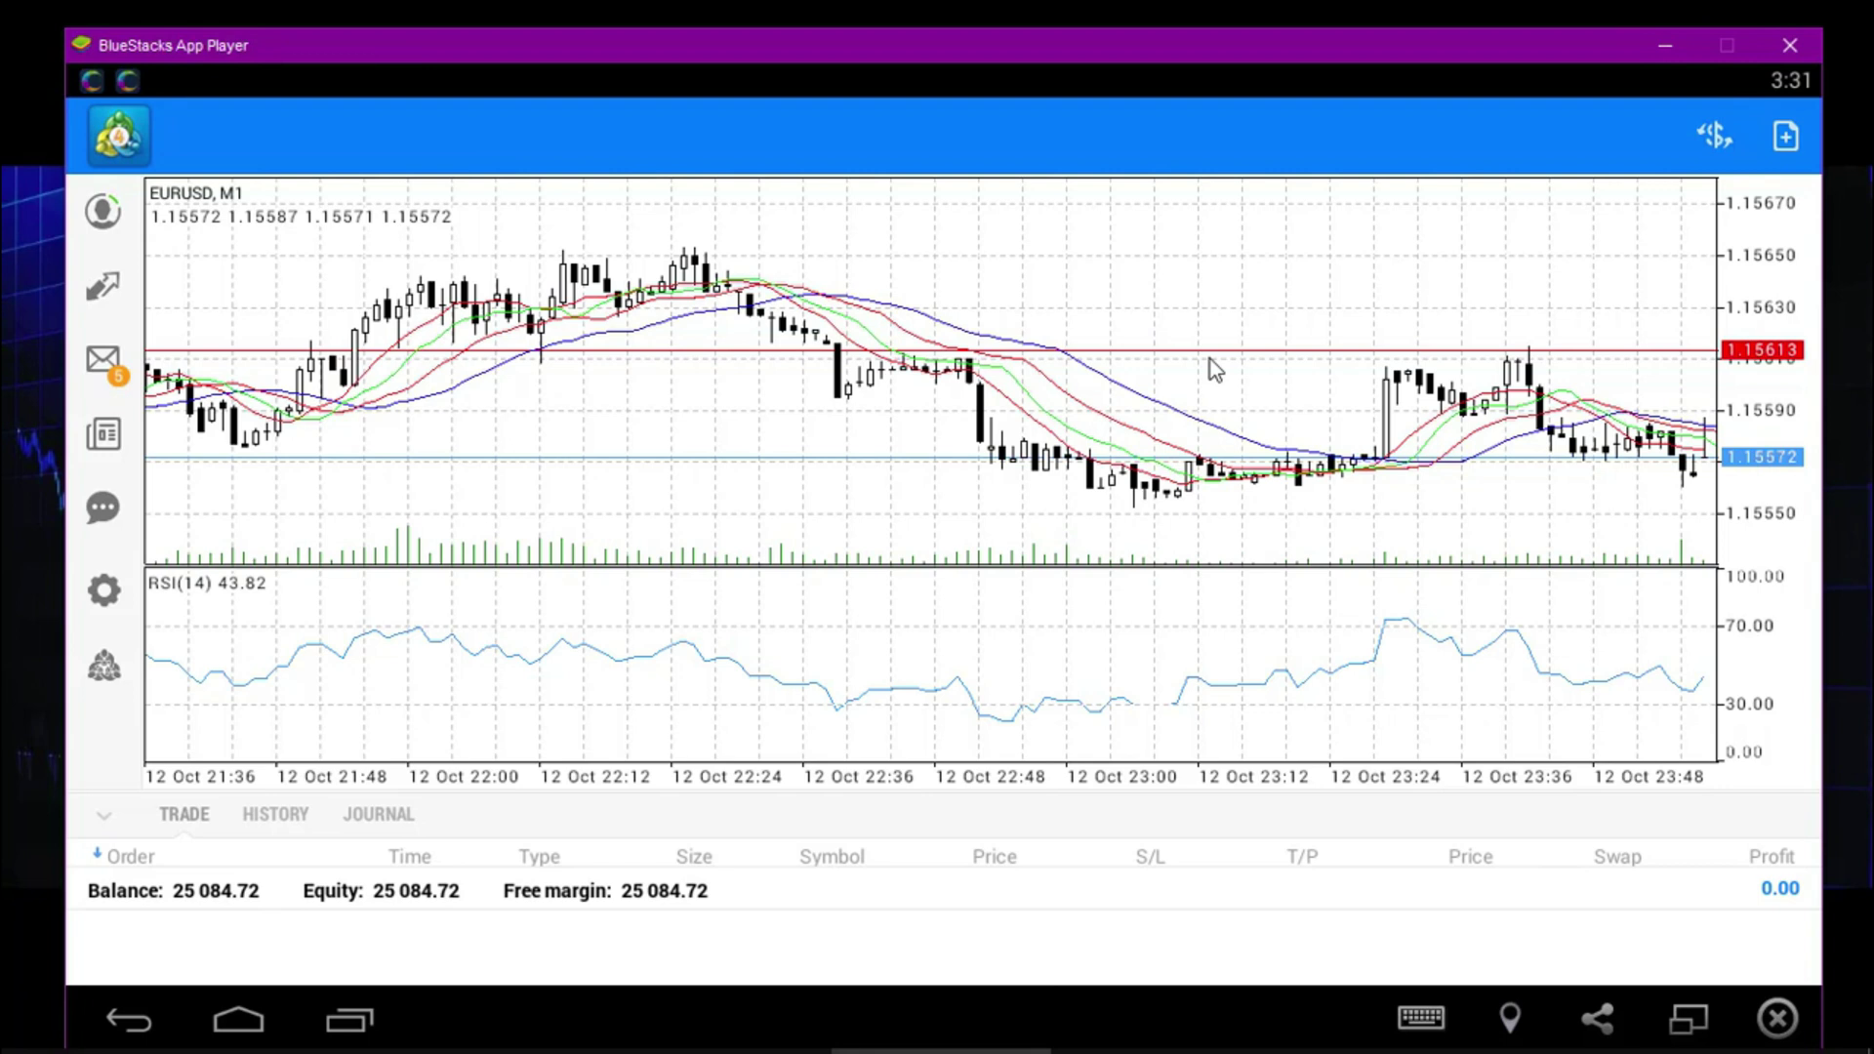
# Look at the existing-account login form for HFMarketsSV-Demo Server, then back out and close the accounts list
pyautogui.click(884, 279)
pyautogui.click(109, 222)
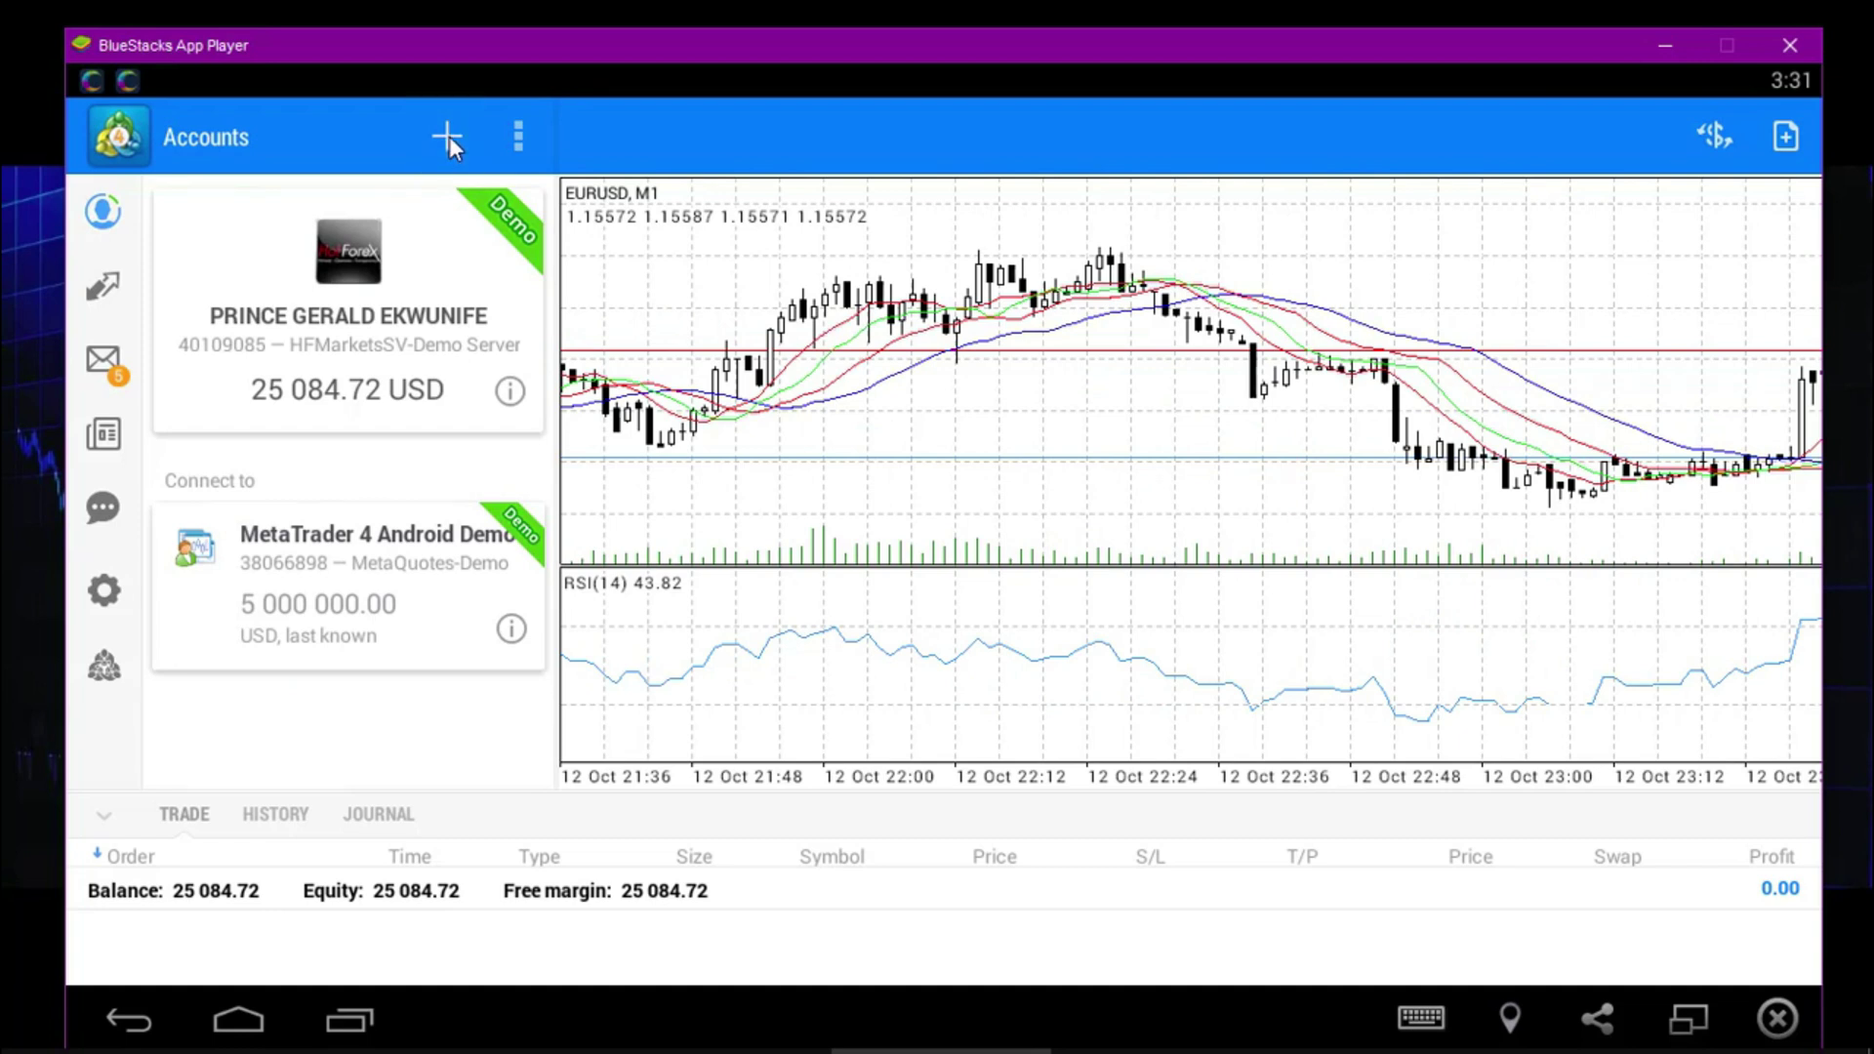
pyautogui.click(448, 137)
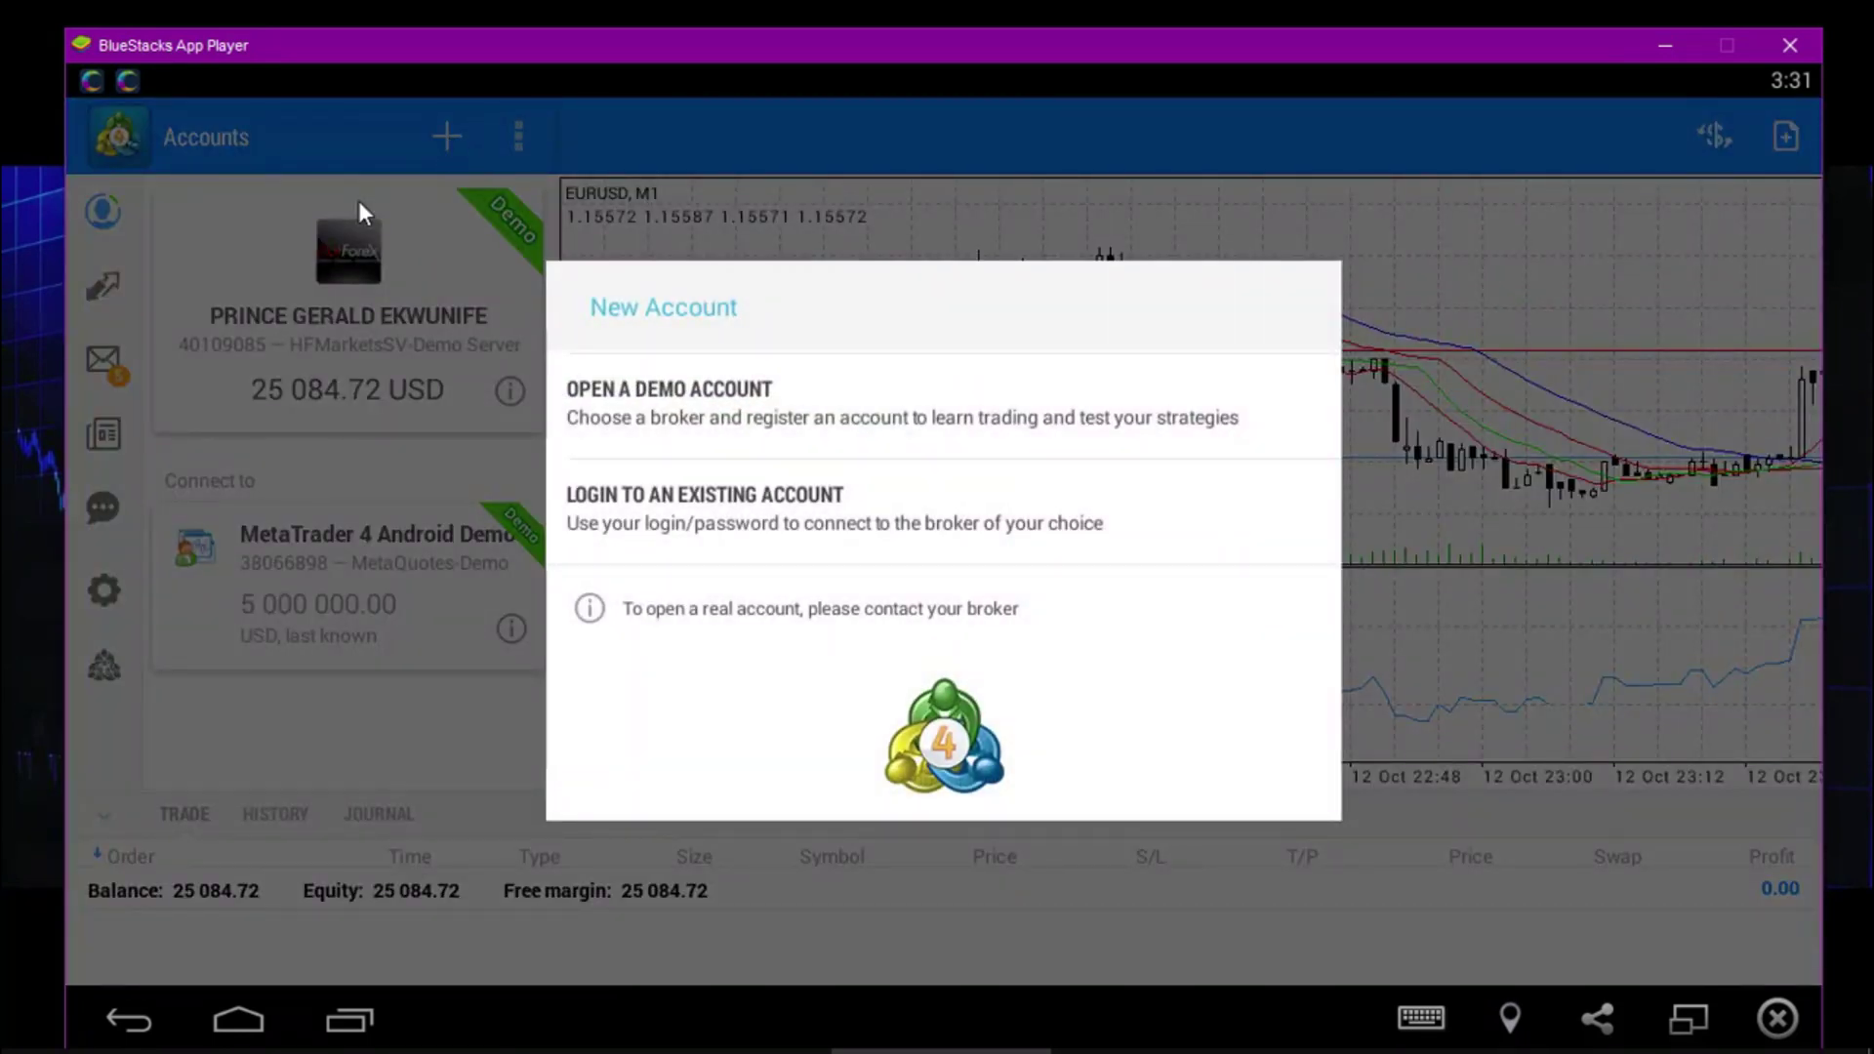
pyautogui.click(816, 507)
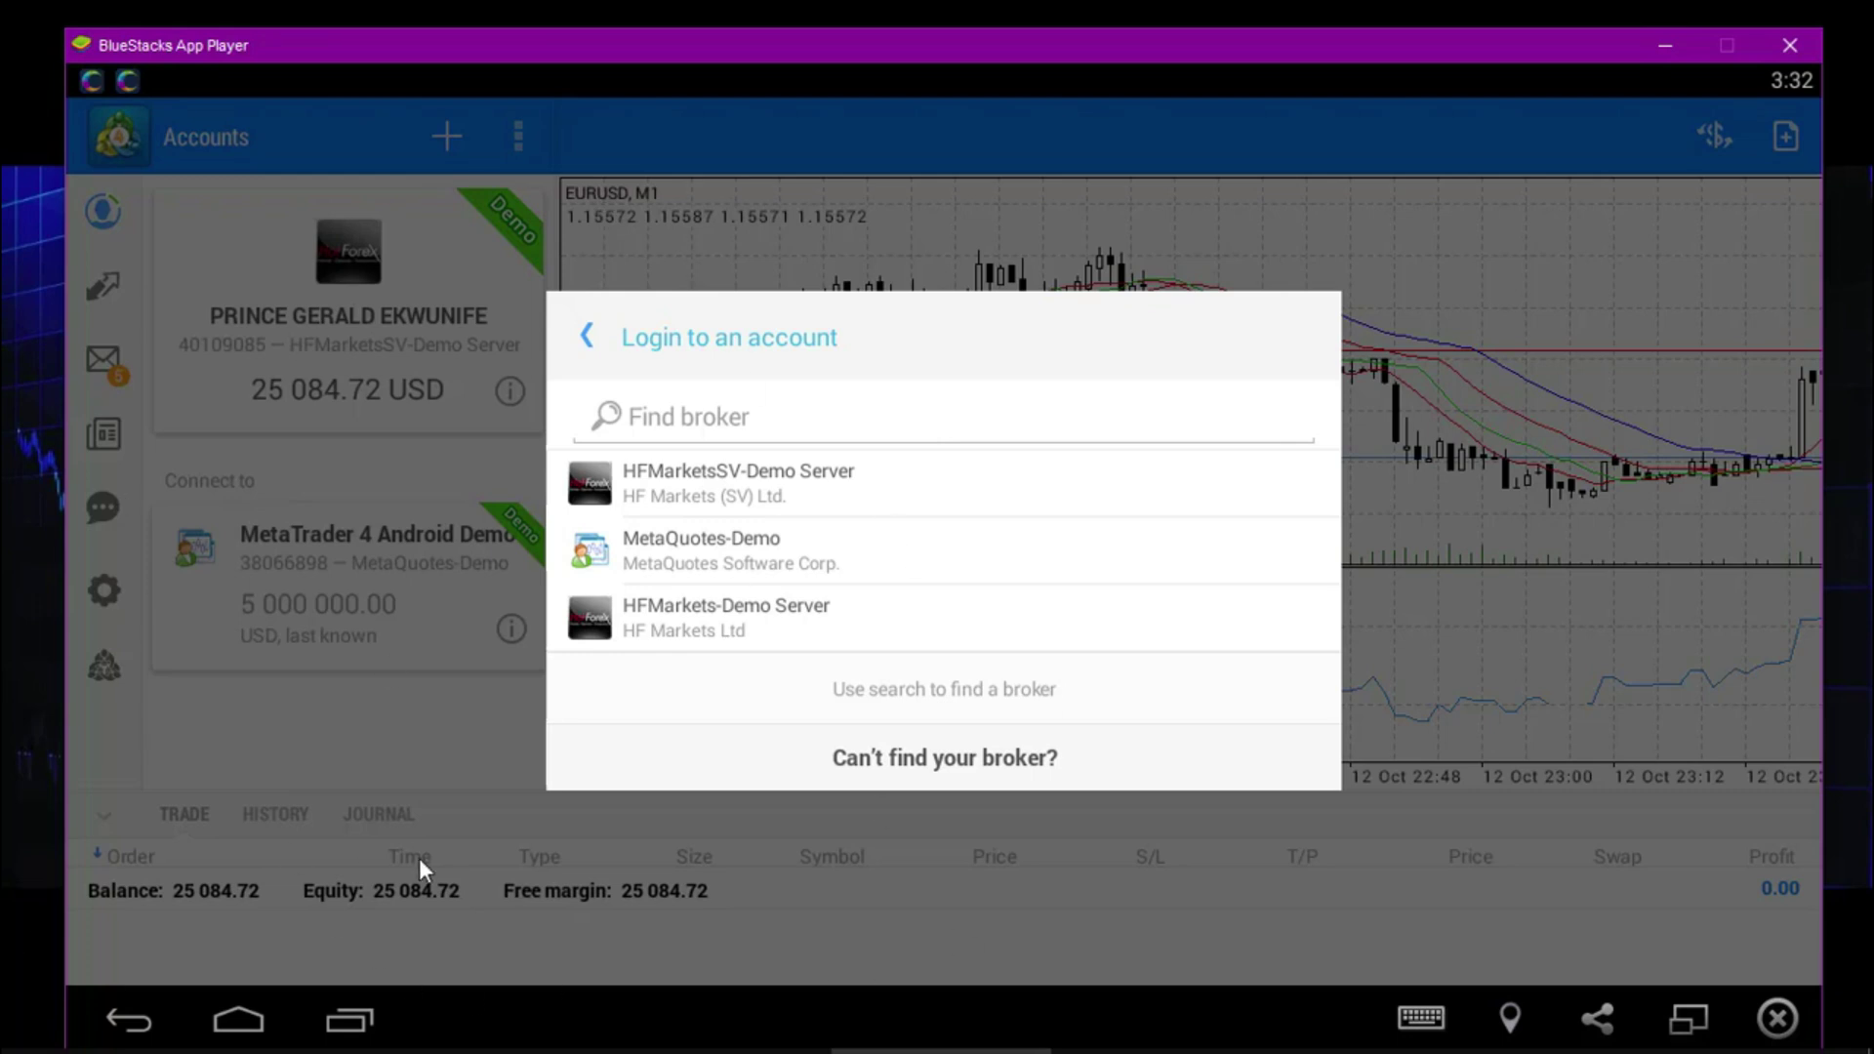
pyautogui.click(747, 420)
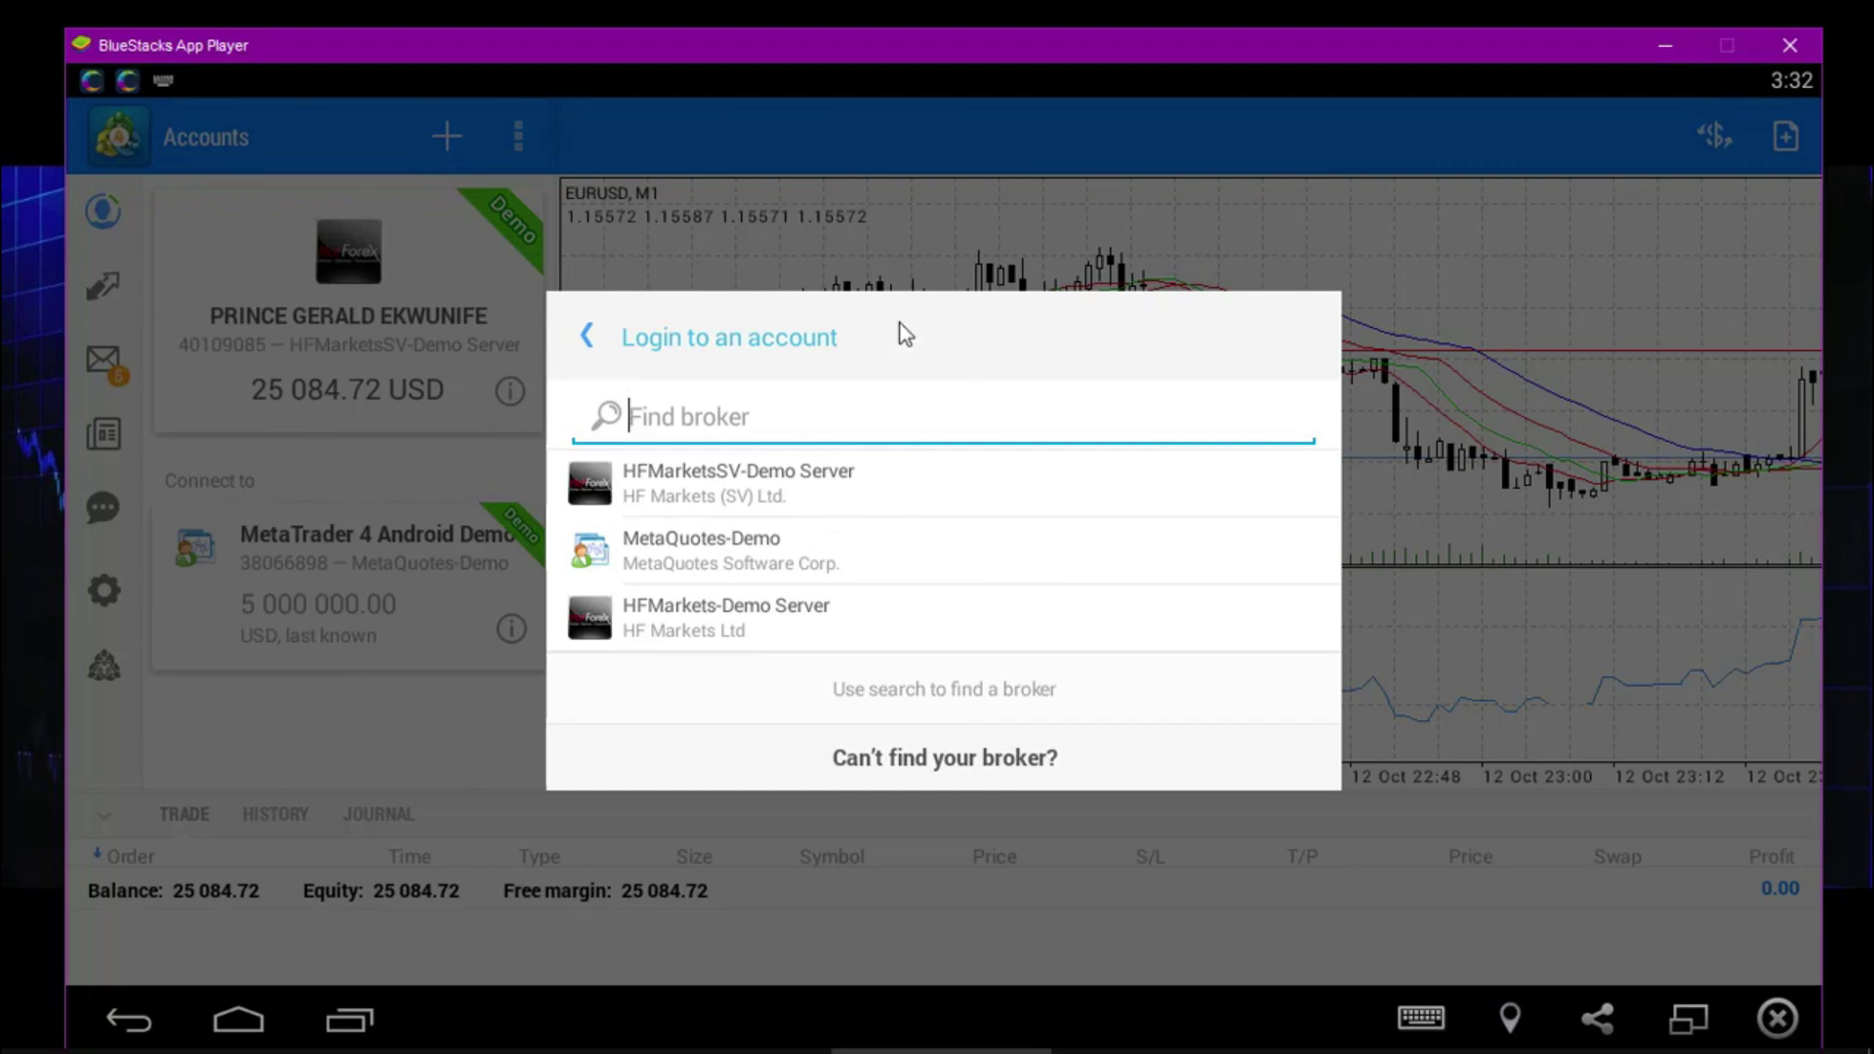
pyautogui.click(739, 493)
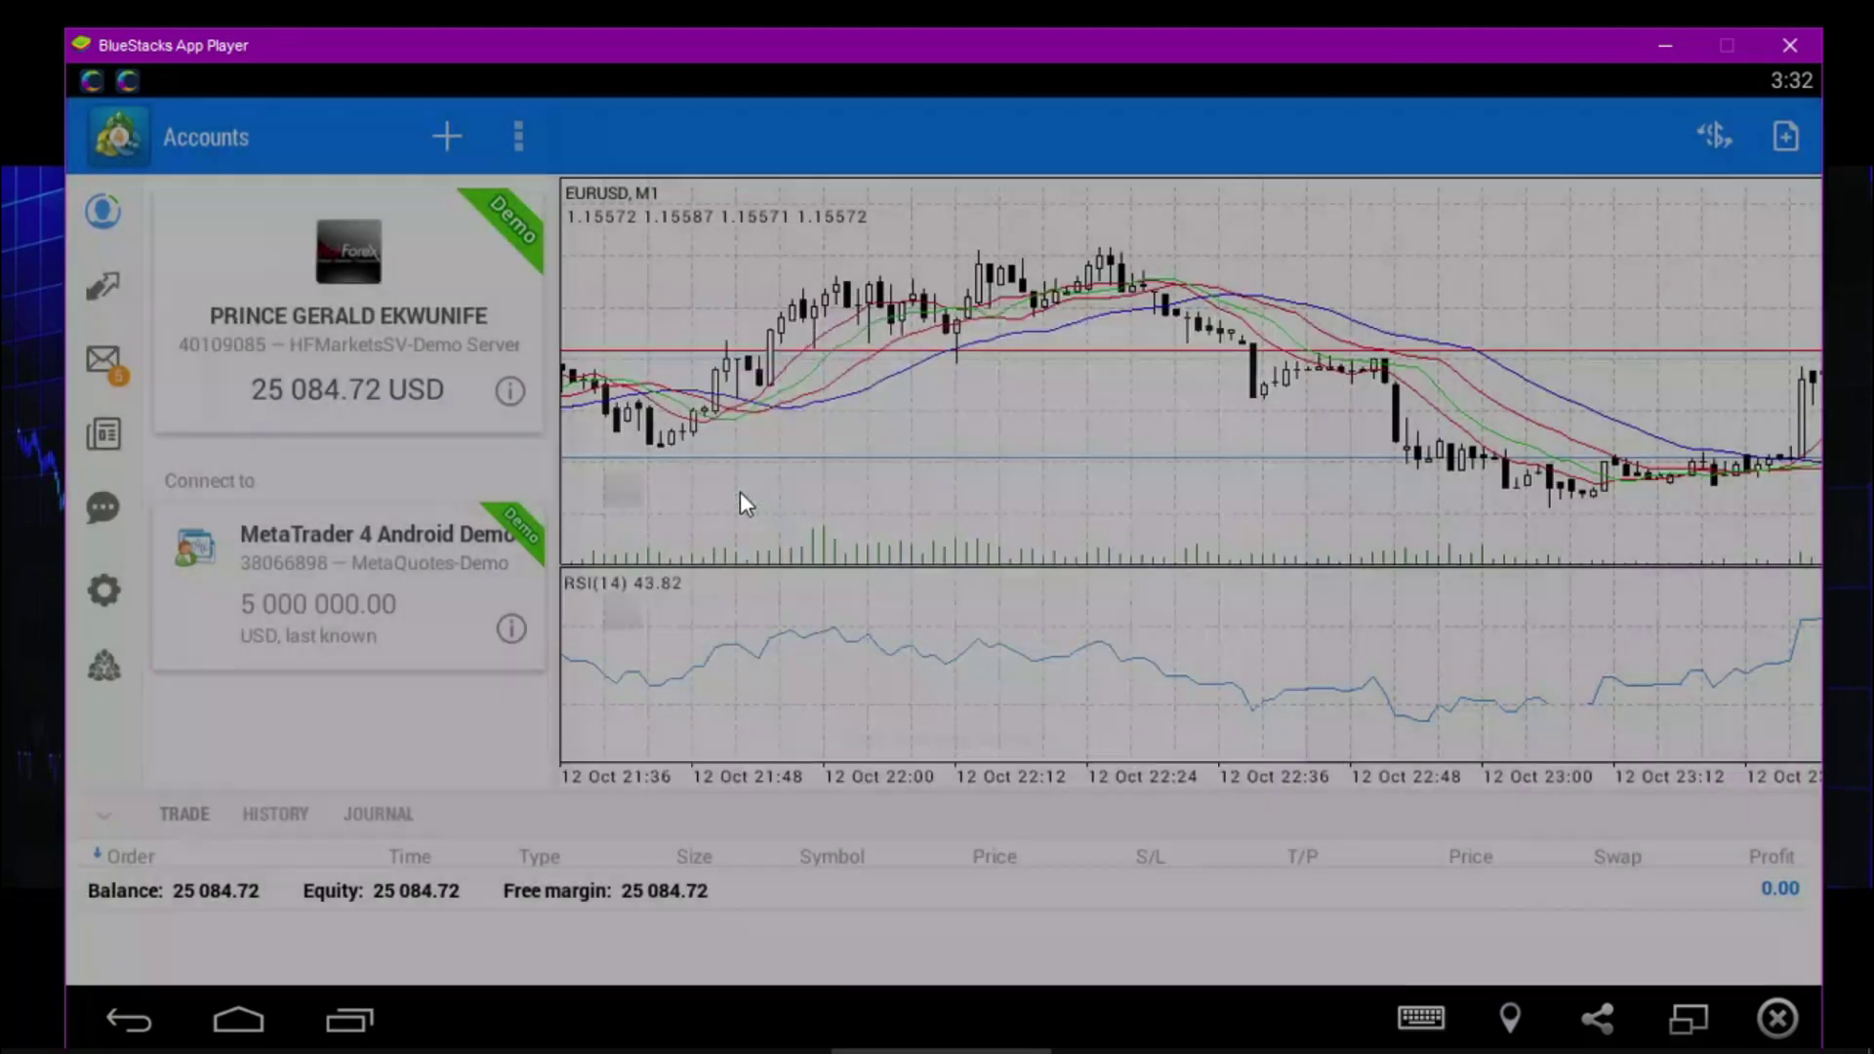
pyautogui.click(836, 570)
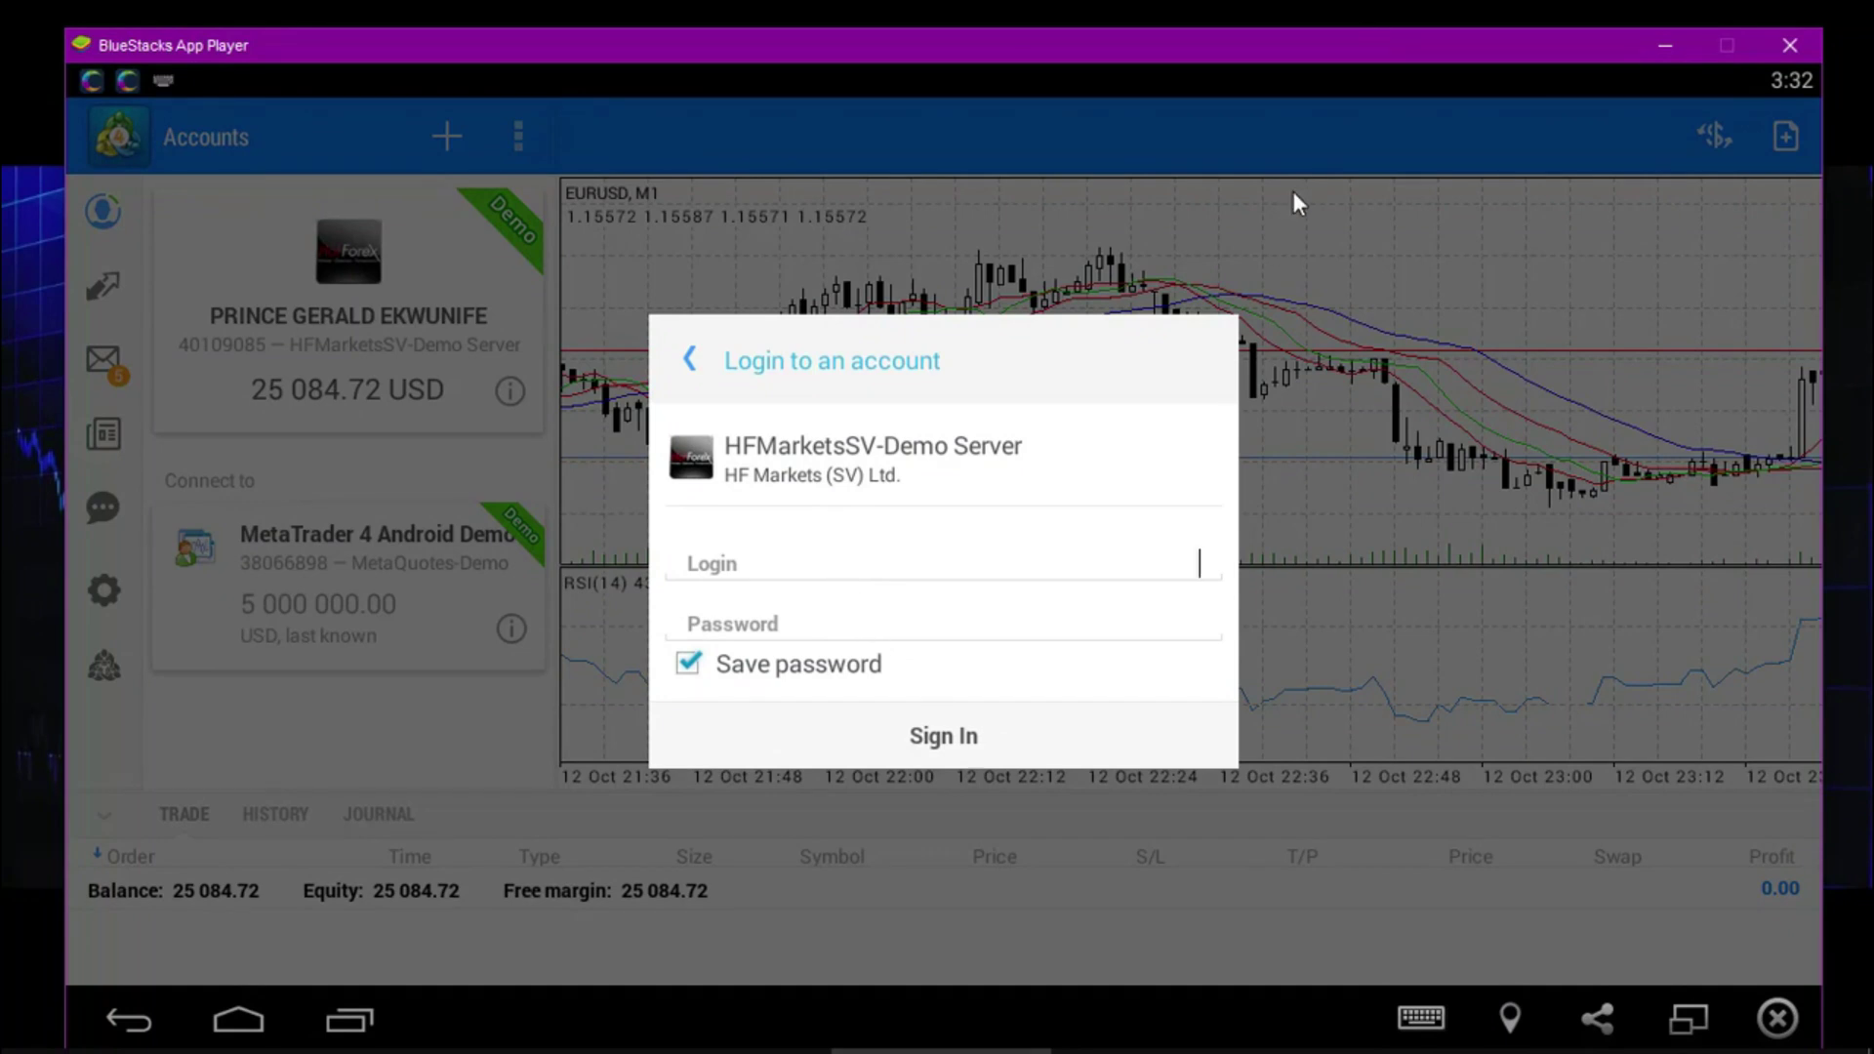
pyautogui.click(691, 364)
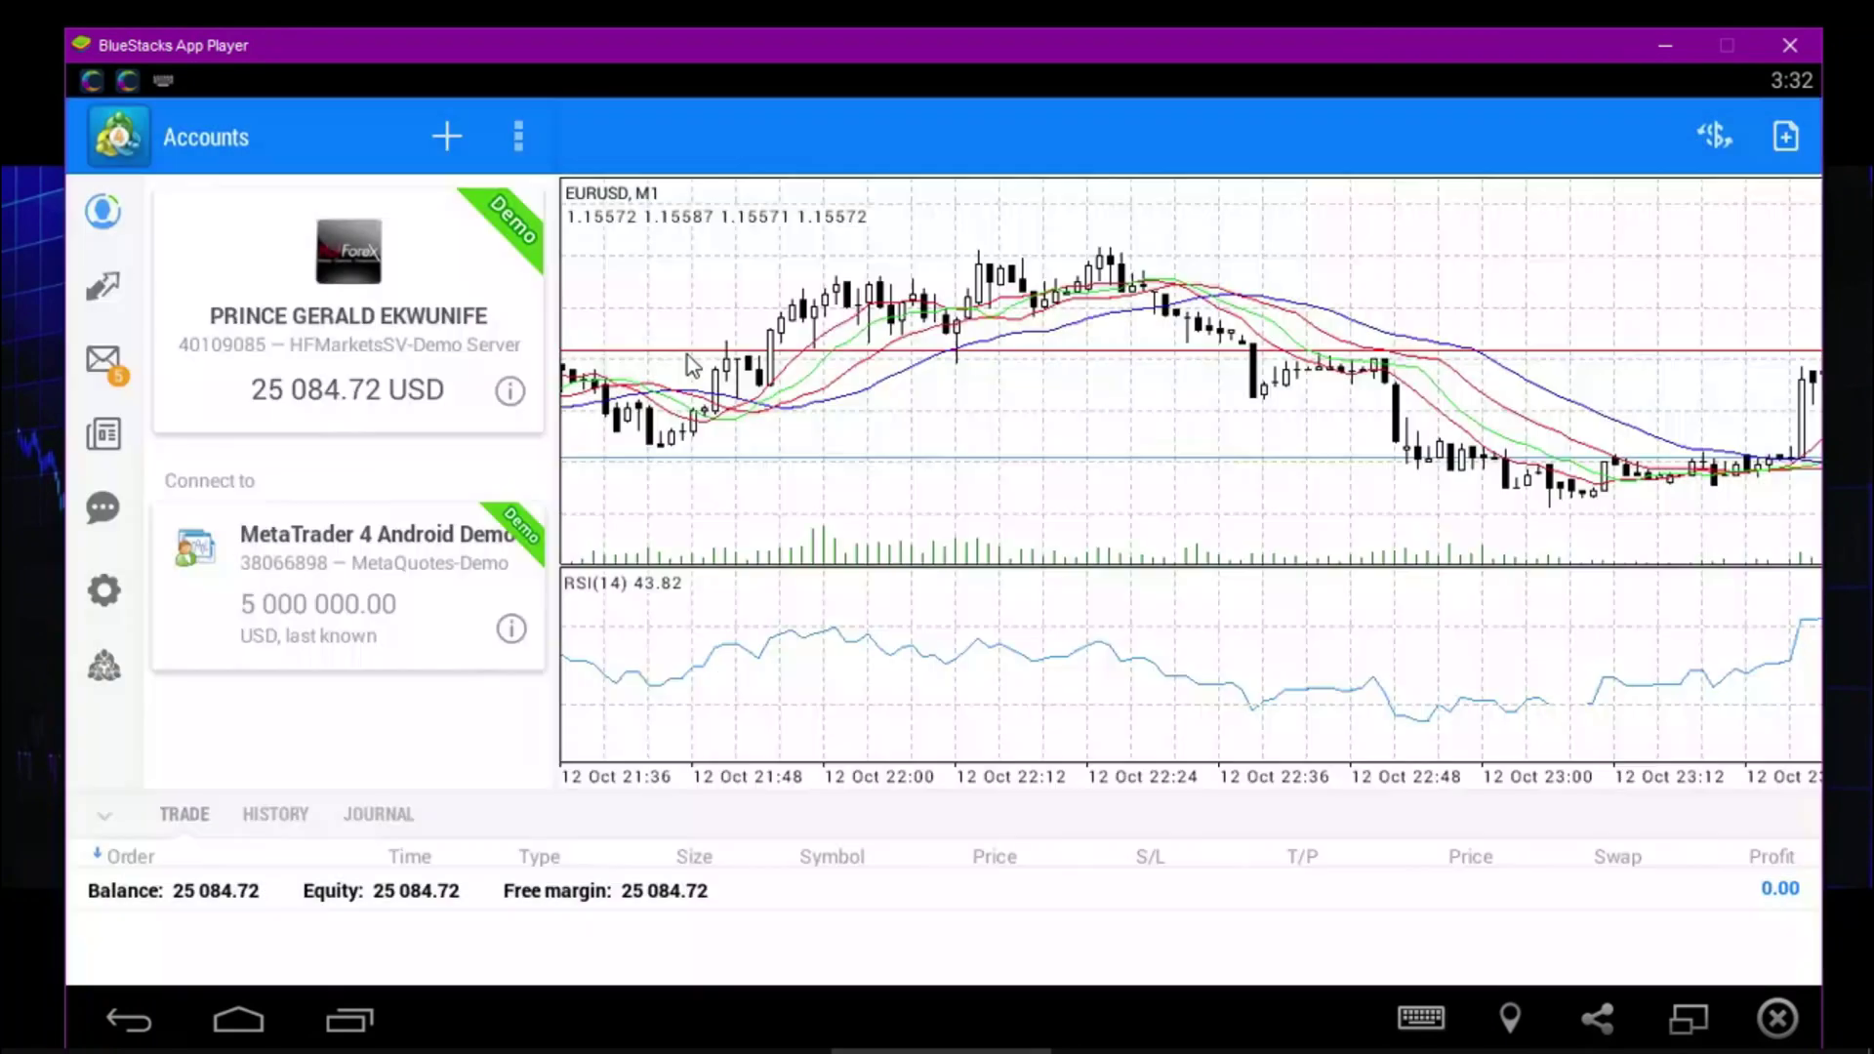
pyautogui.click(589, 345)
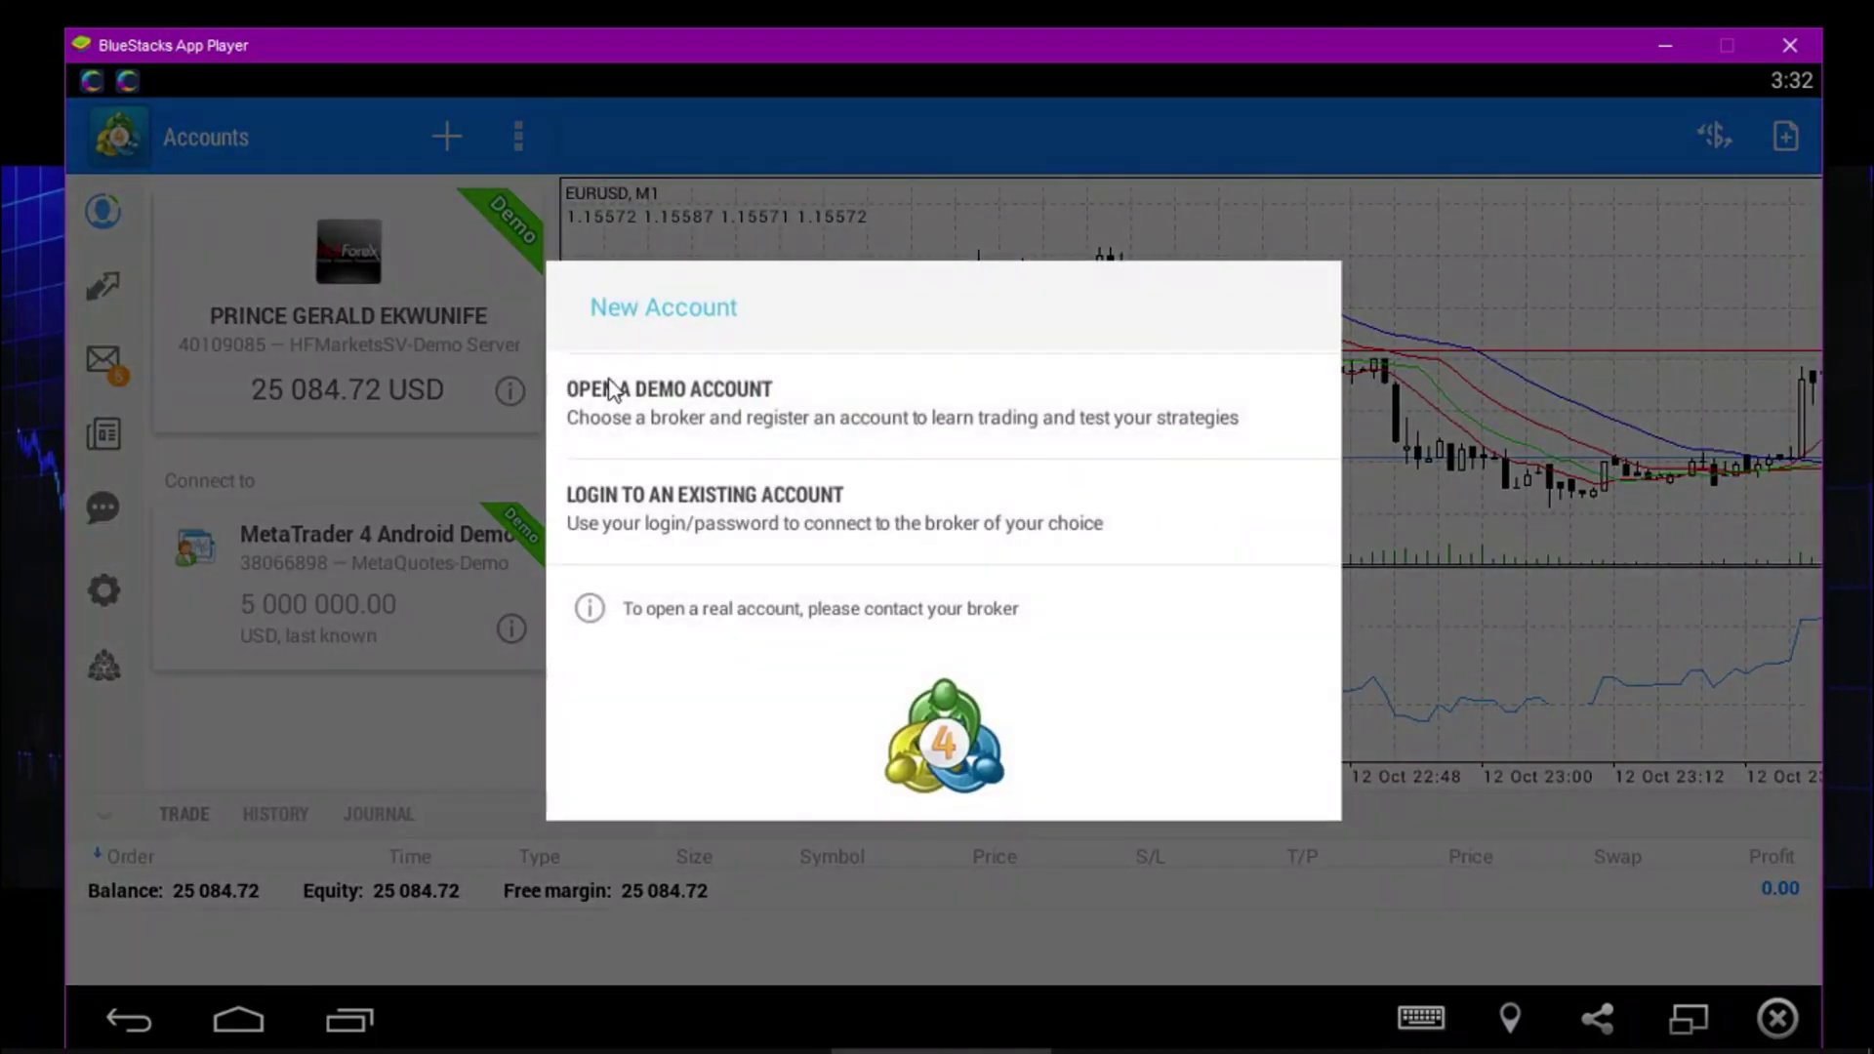
pyautogui.click(558, 249)
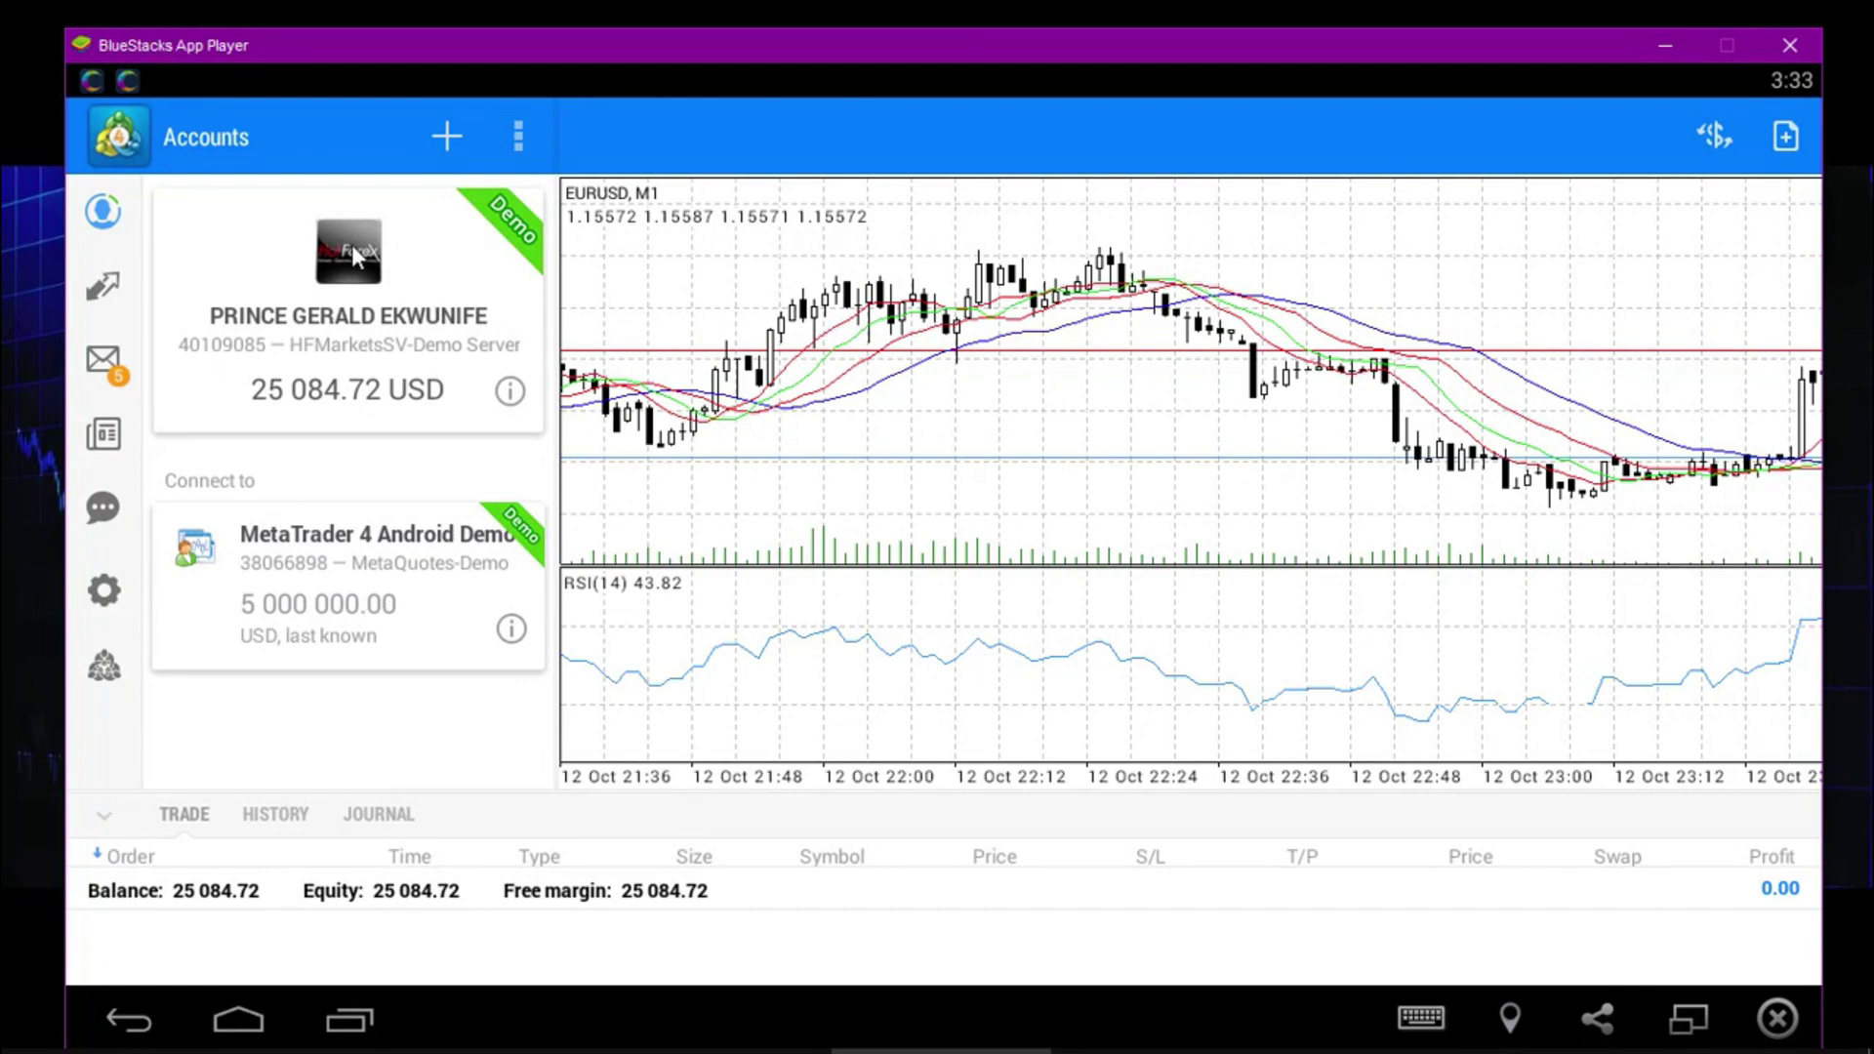
pyautogui.click(113, 217)
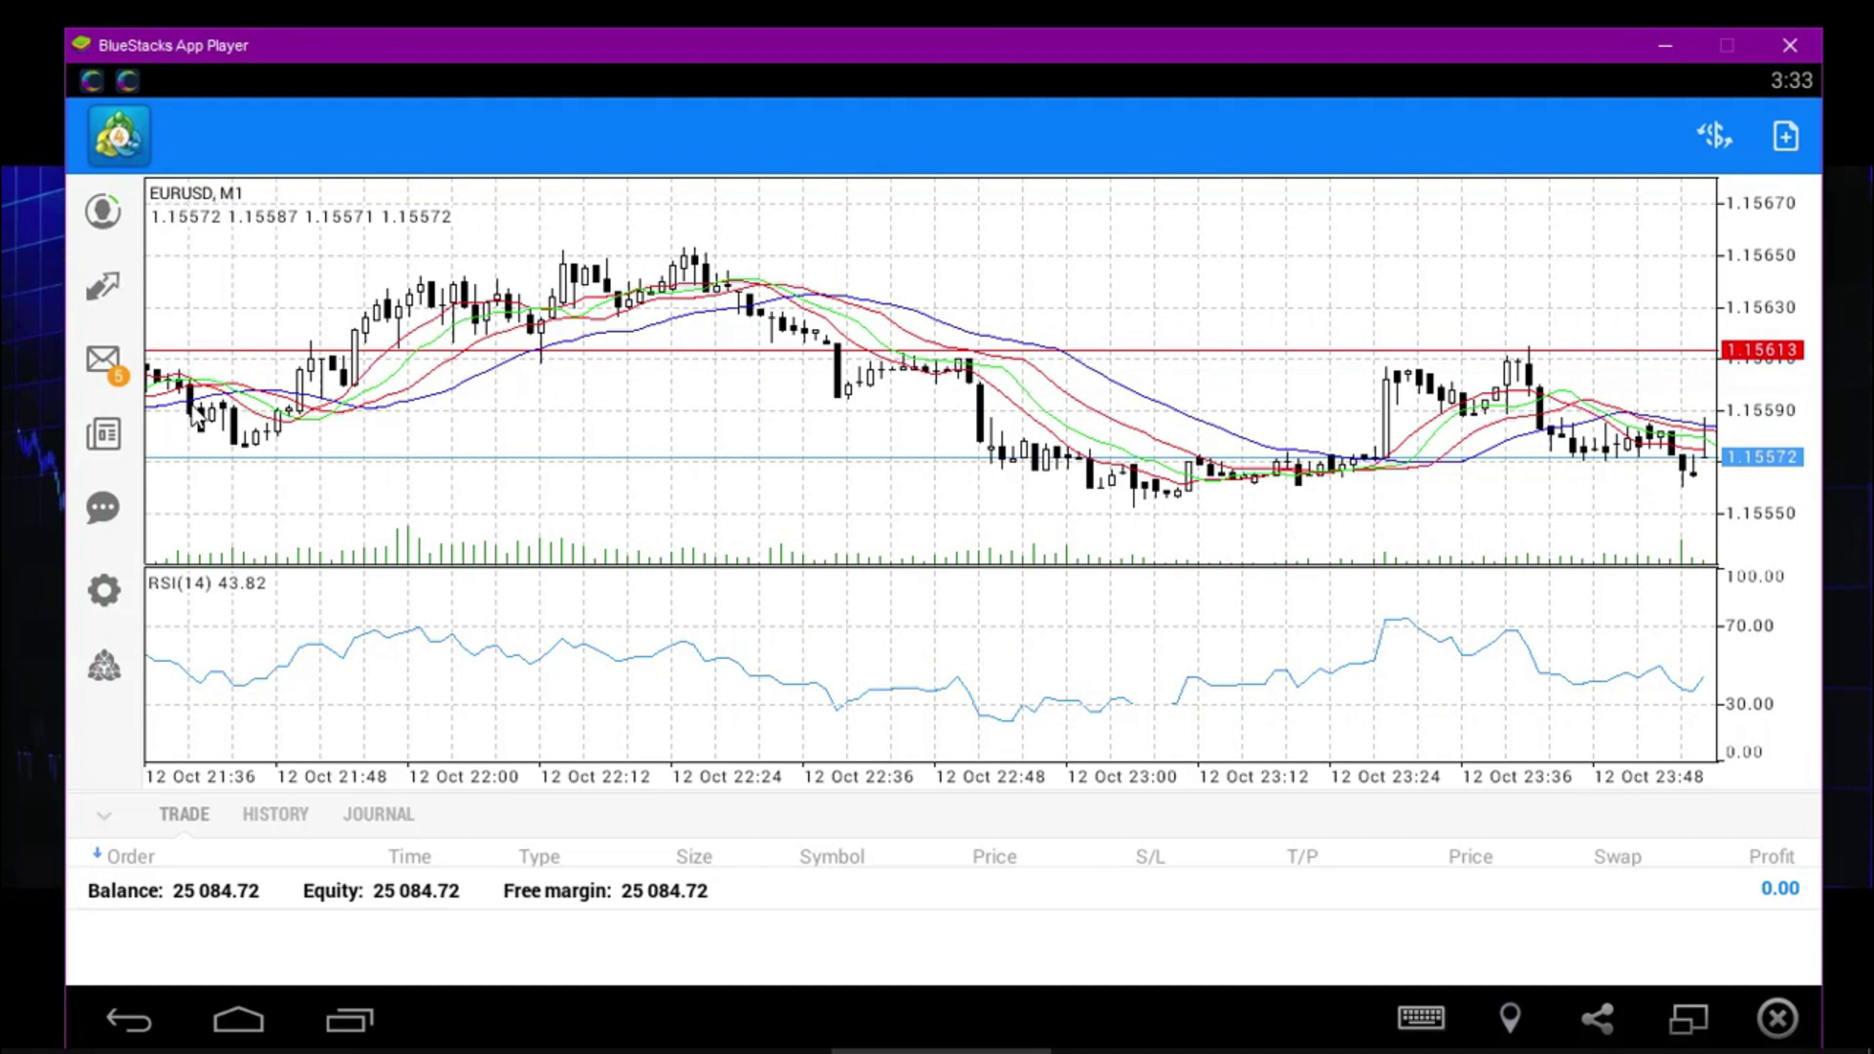
# Examine the full list of symbols with their prices and spreads in the quotes, then close the list
pyautogui.click(104, 288)
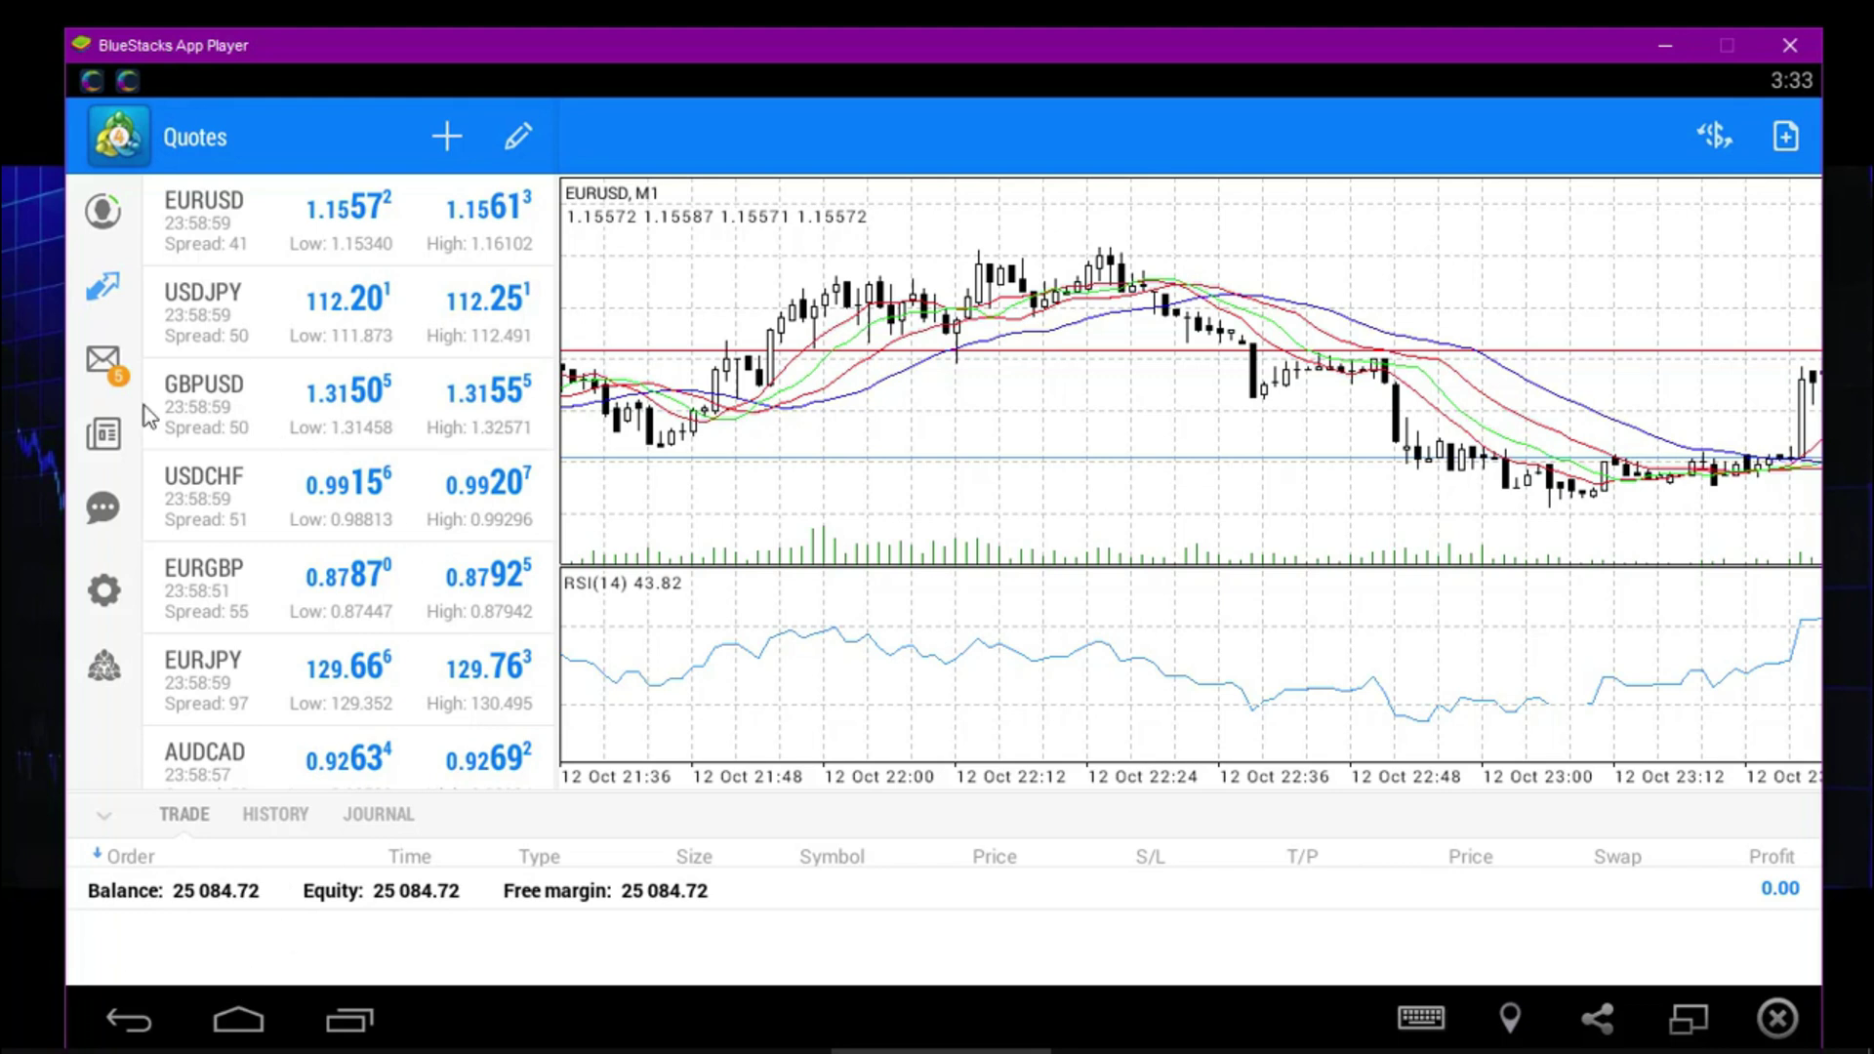
pyautogui.click(108, 213)
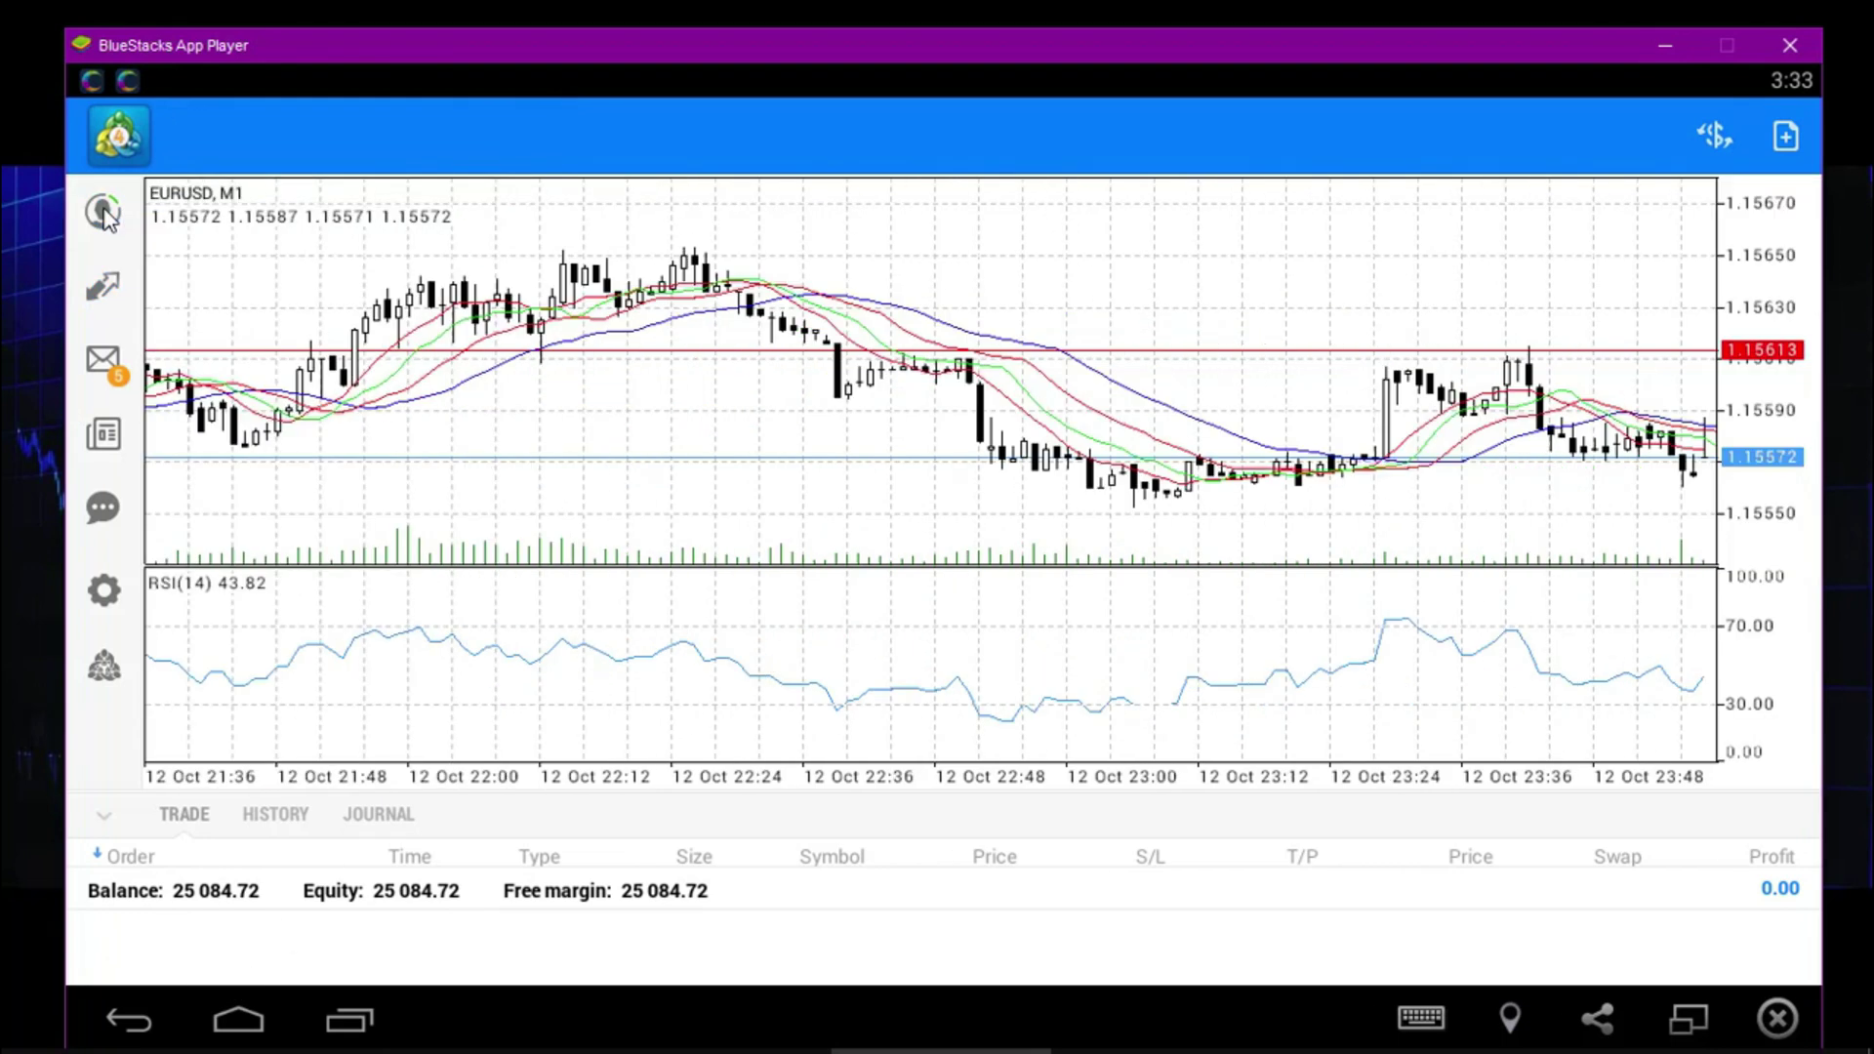
pyautogui.click(103, 290)
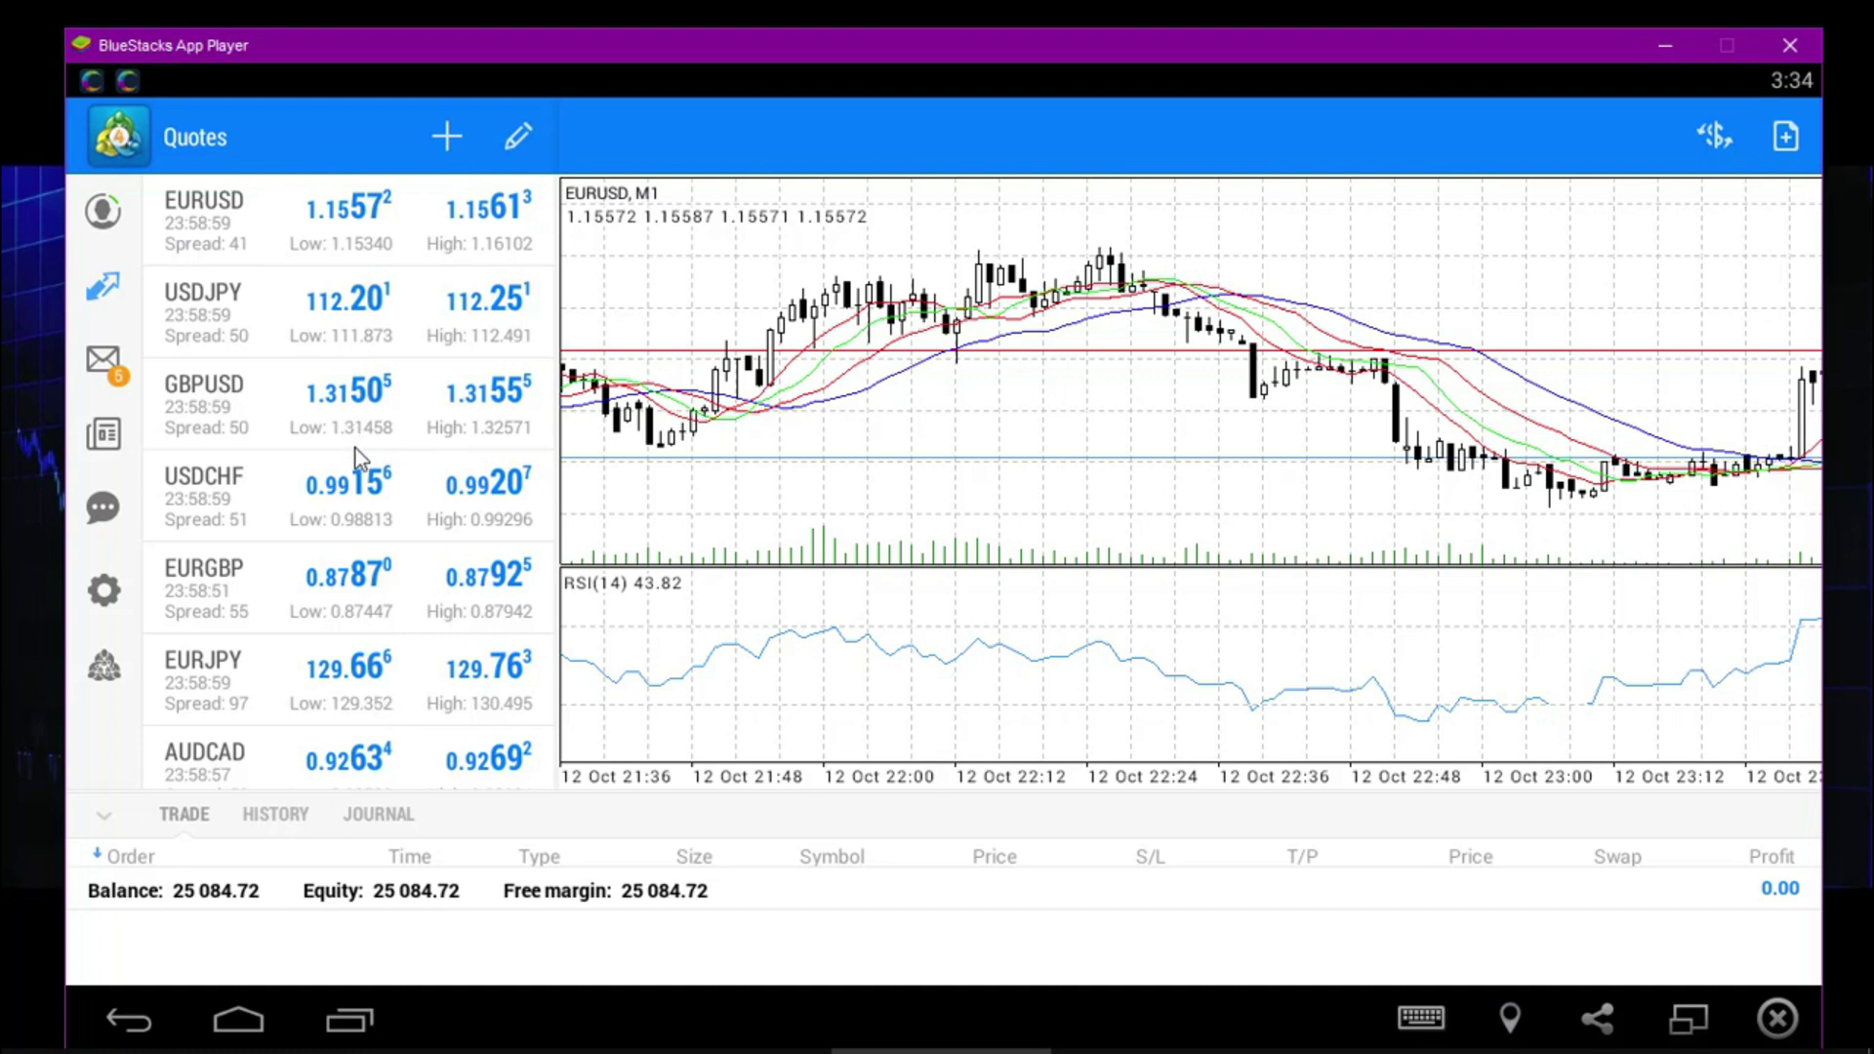
pyautogui.scroll(-15, 343, 437)
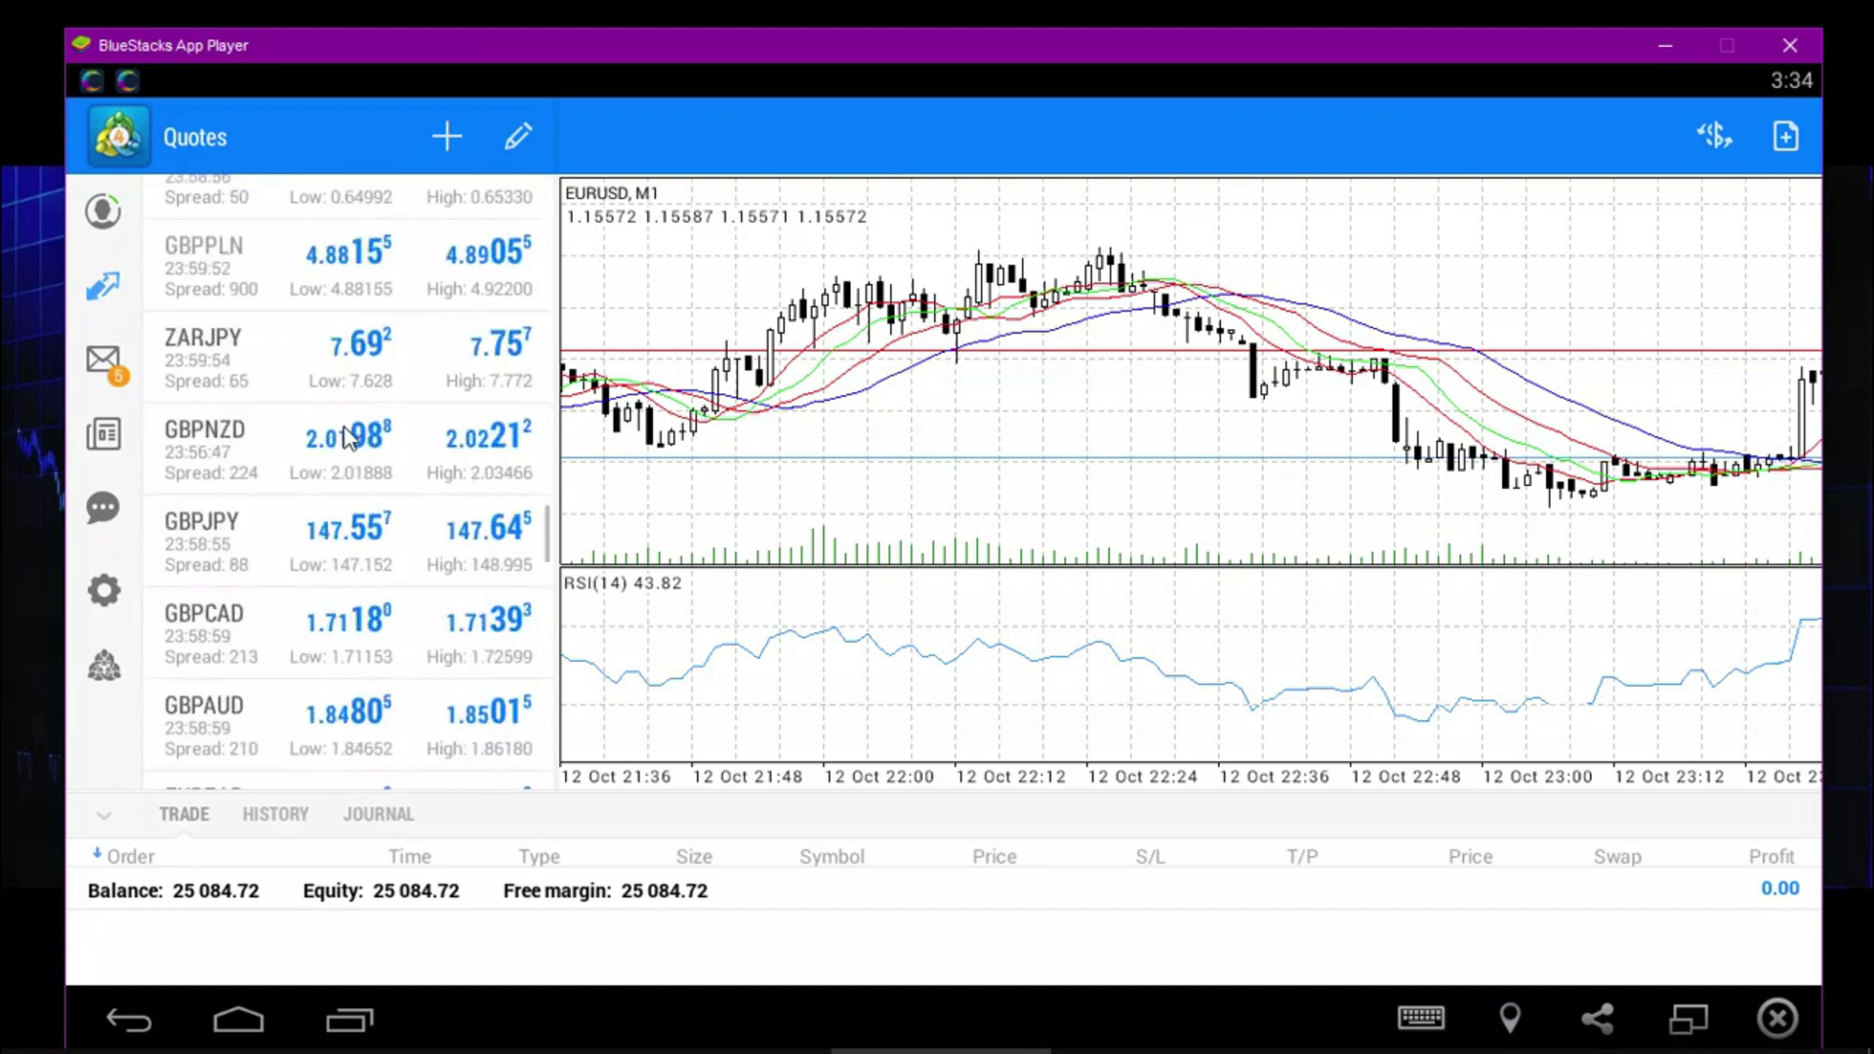
pyautogui.scroll(-5, 344, 436)
pyautogui.scroll(8, 346, 437)
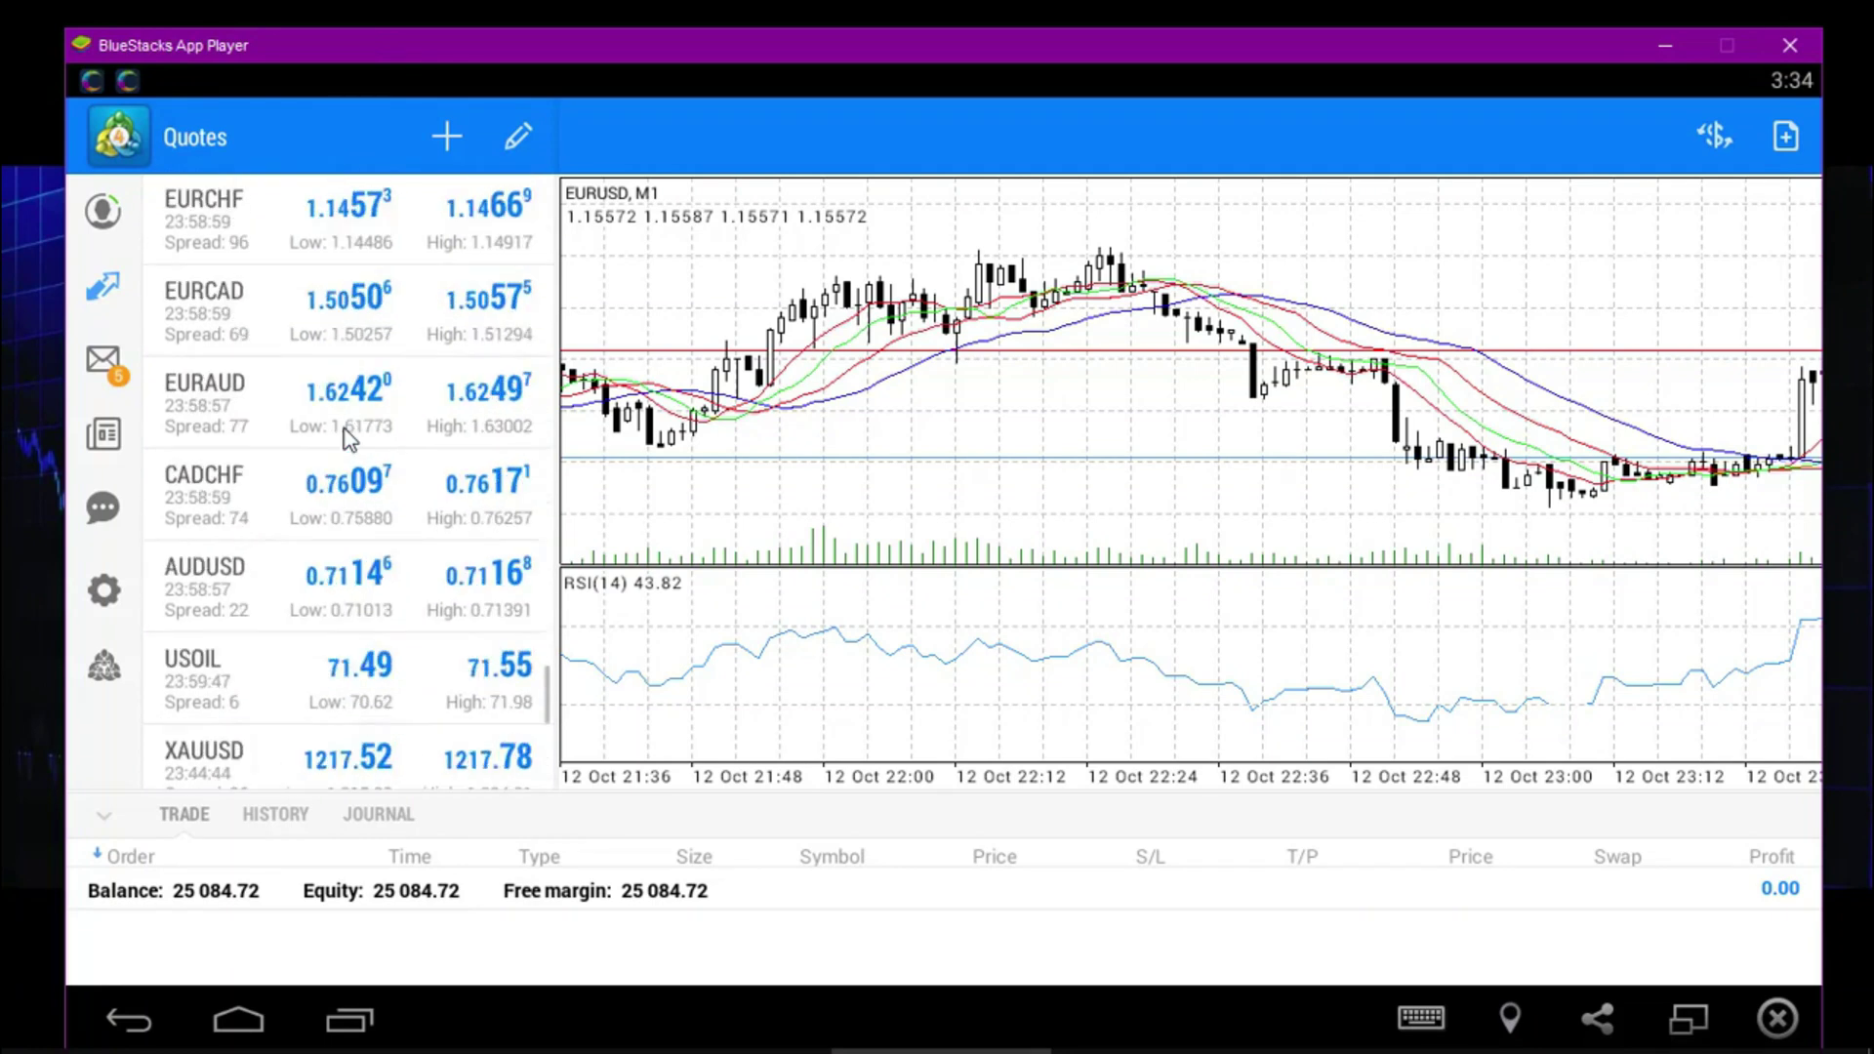
pyautogui.scroll(-10, 346, 438)
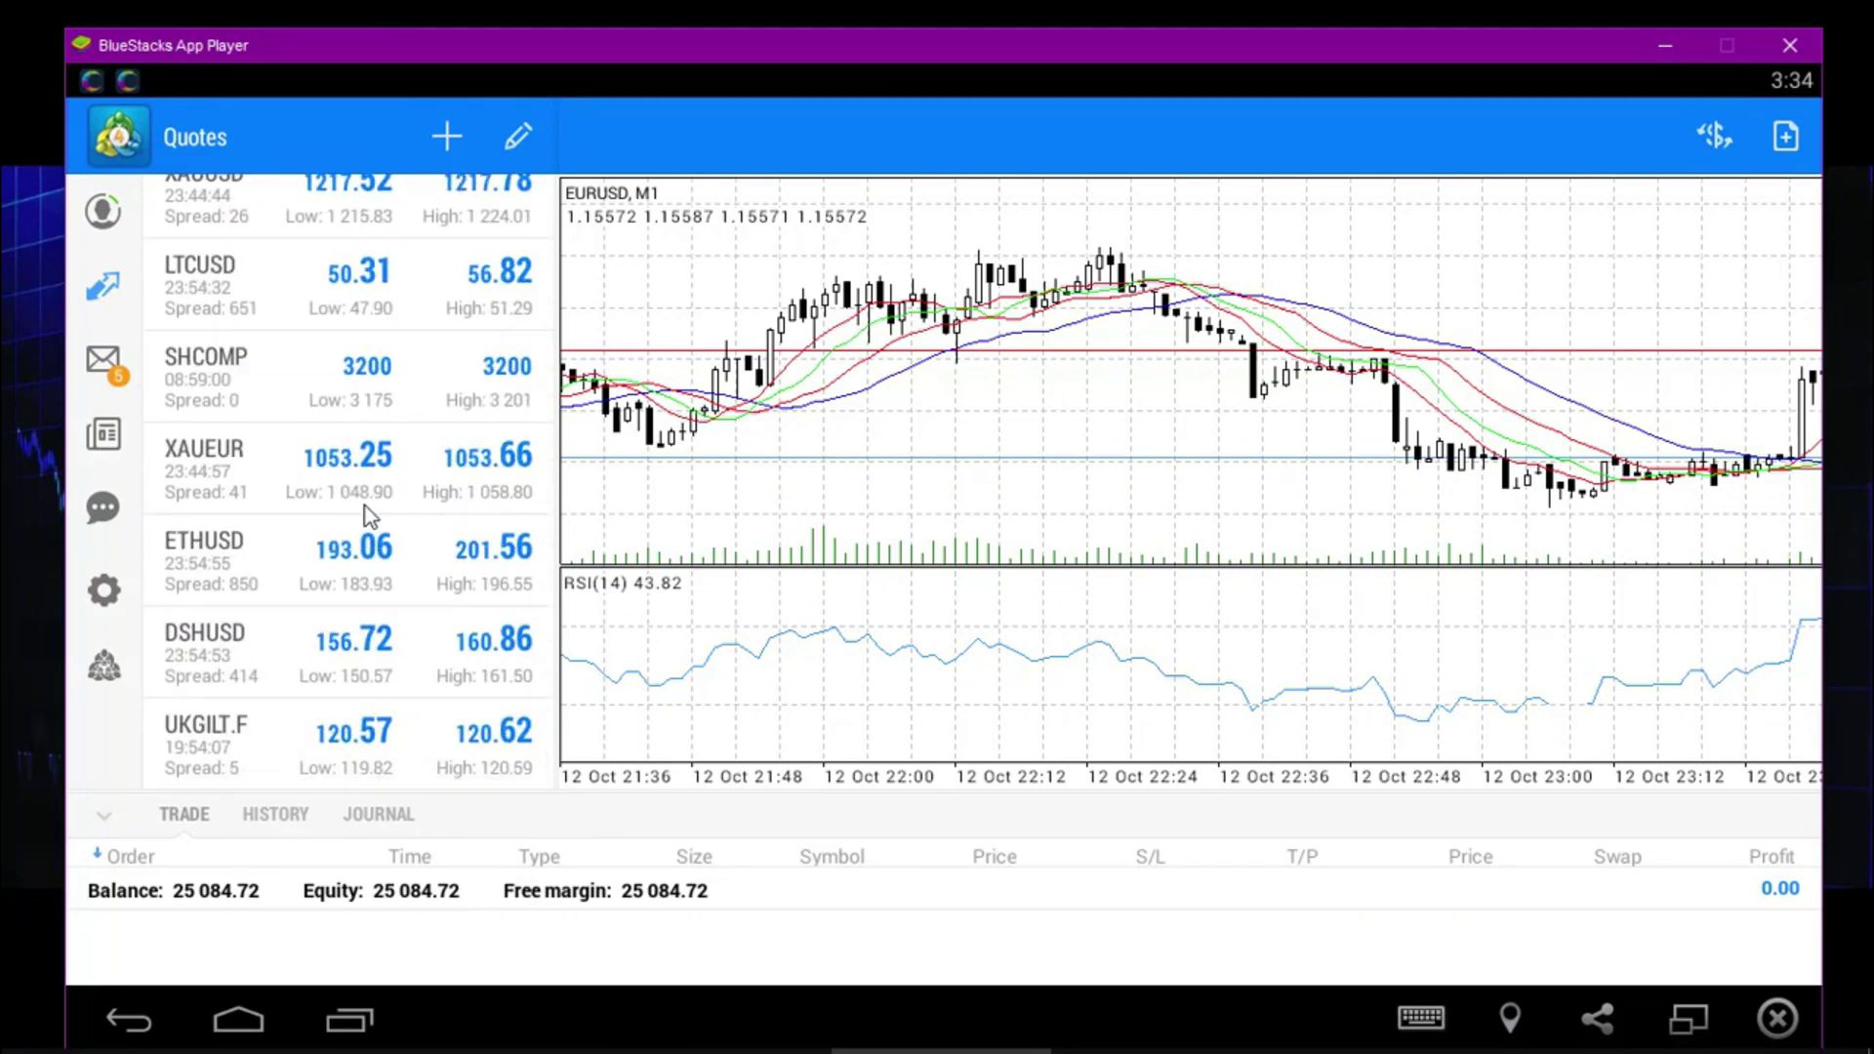
pyautogui.scroll(5, 365, 505)
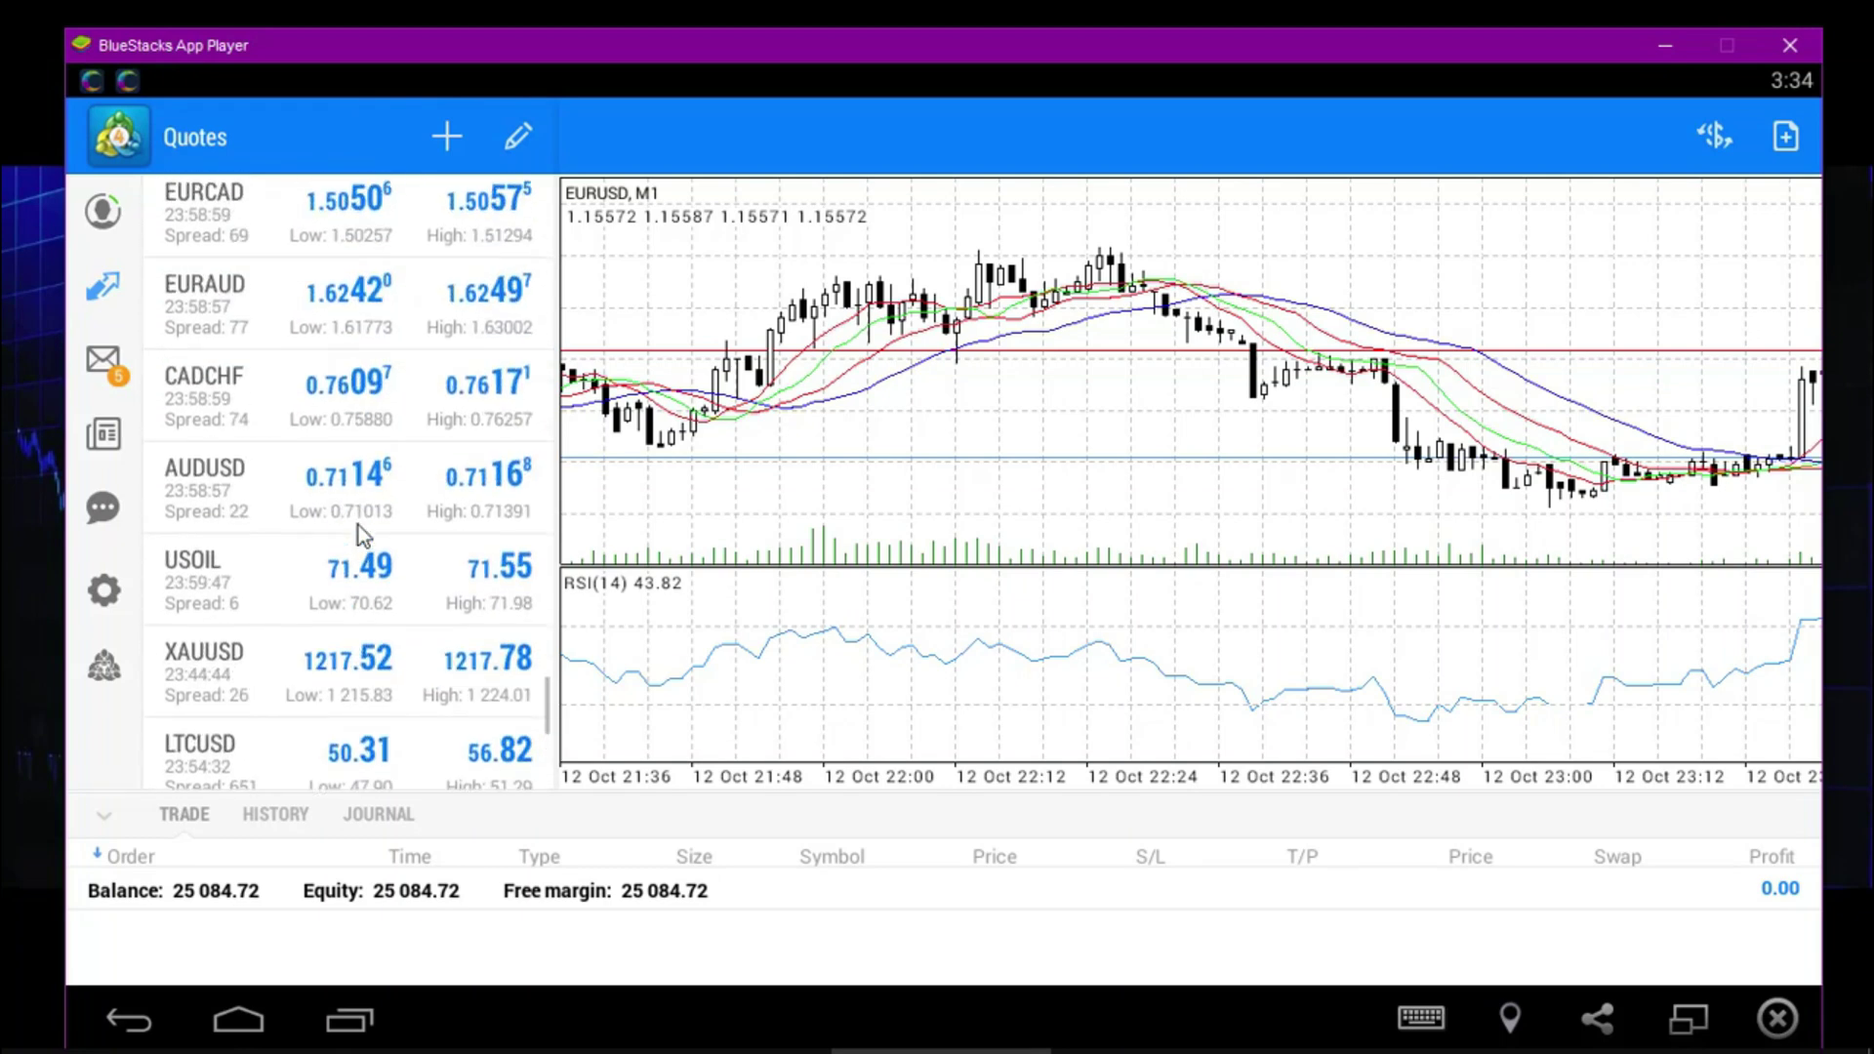
pyautogui.scroll(15, 420, 475)
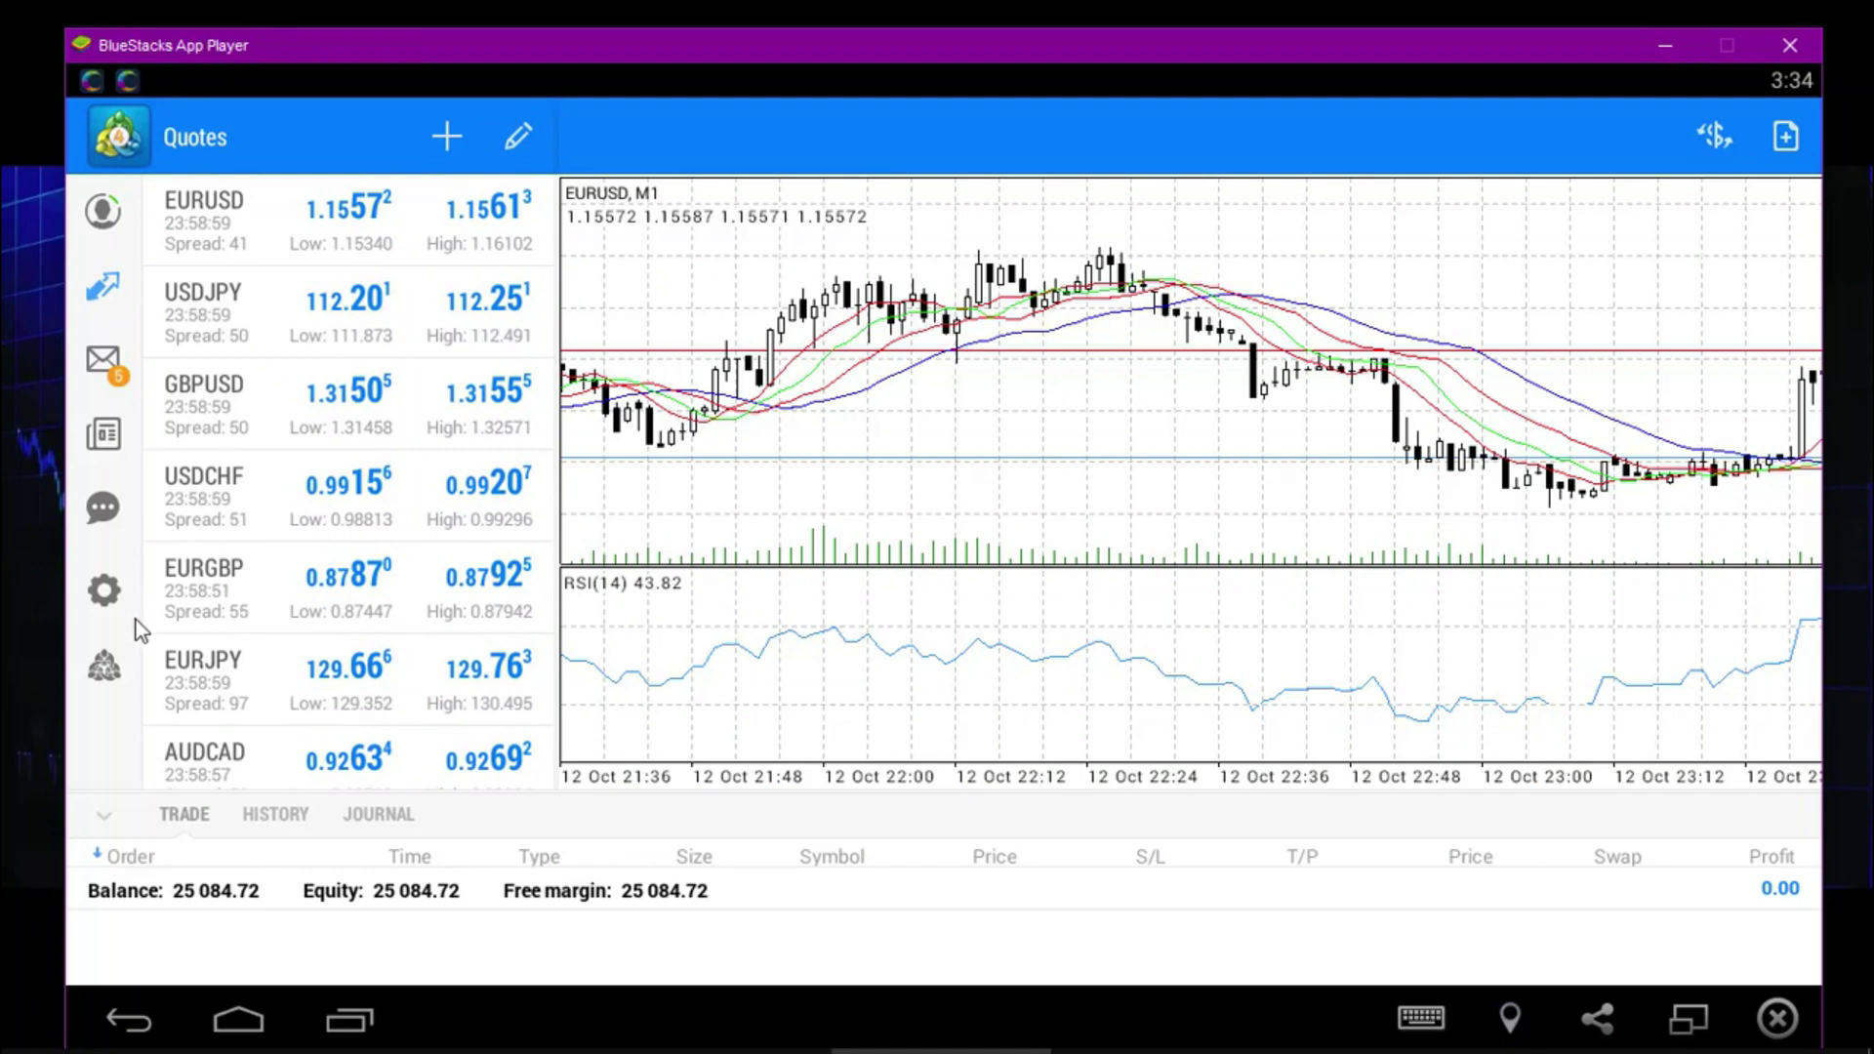
pyautogui.click(104, 291)
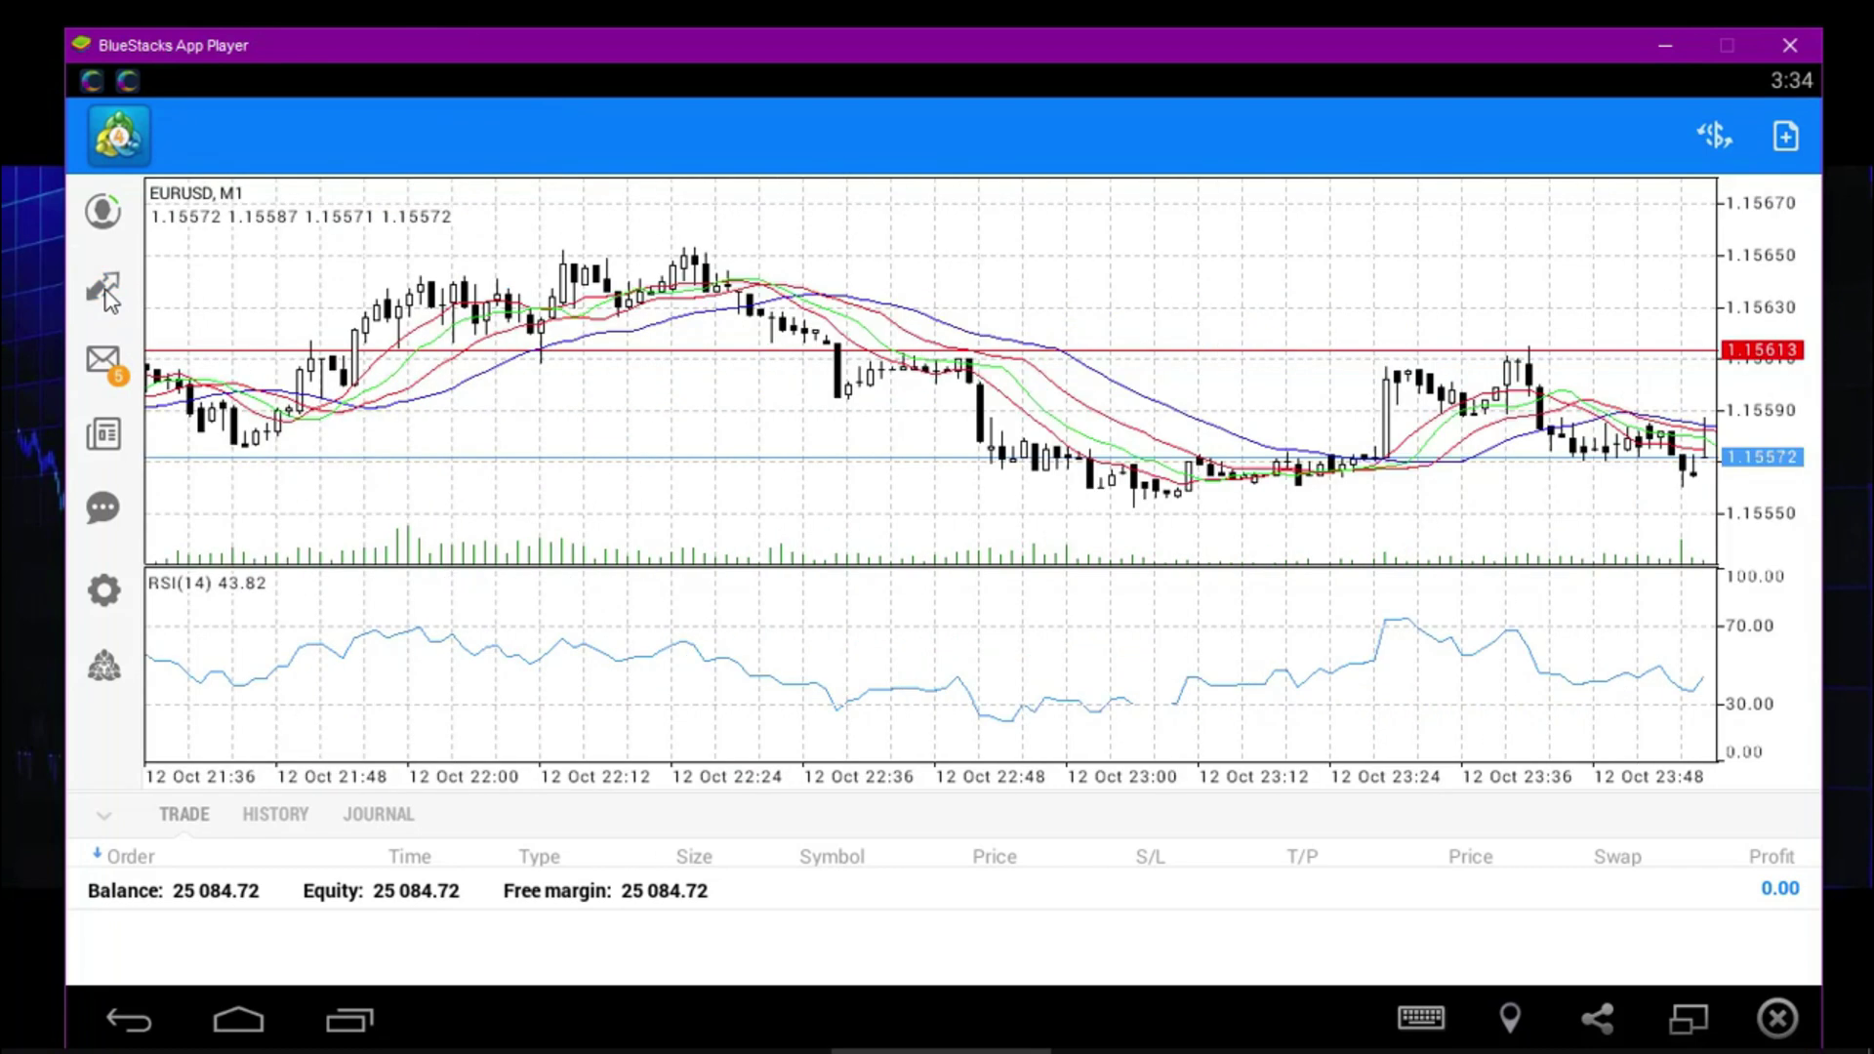
# Browse the symbol groups that can be added to the quotes and look inside the Crypto group
pyautogui.click(104, 291)
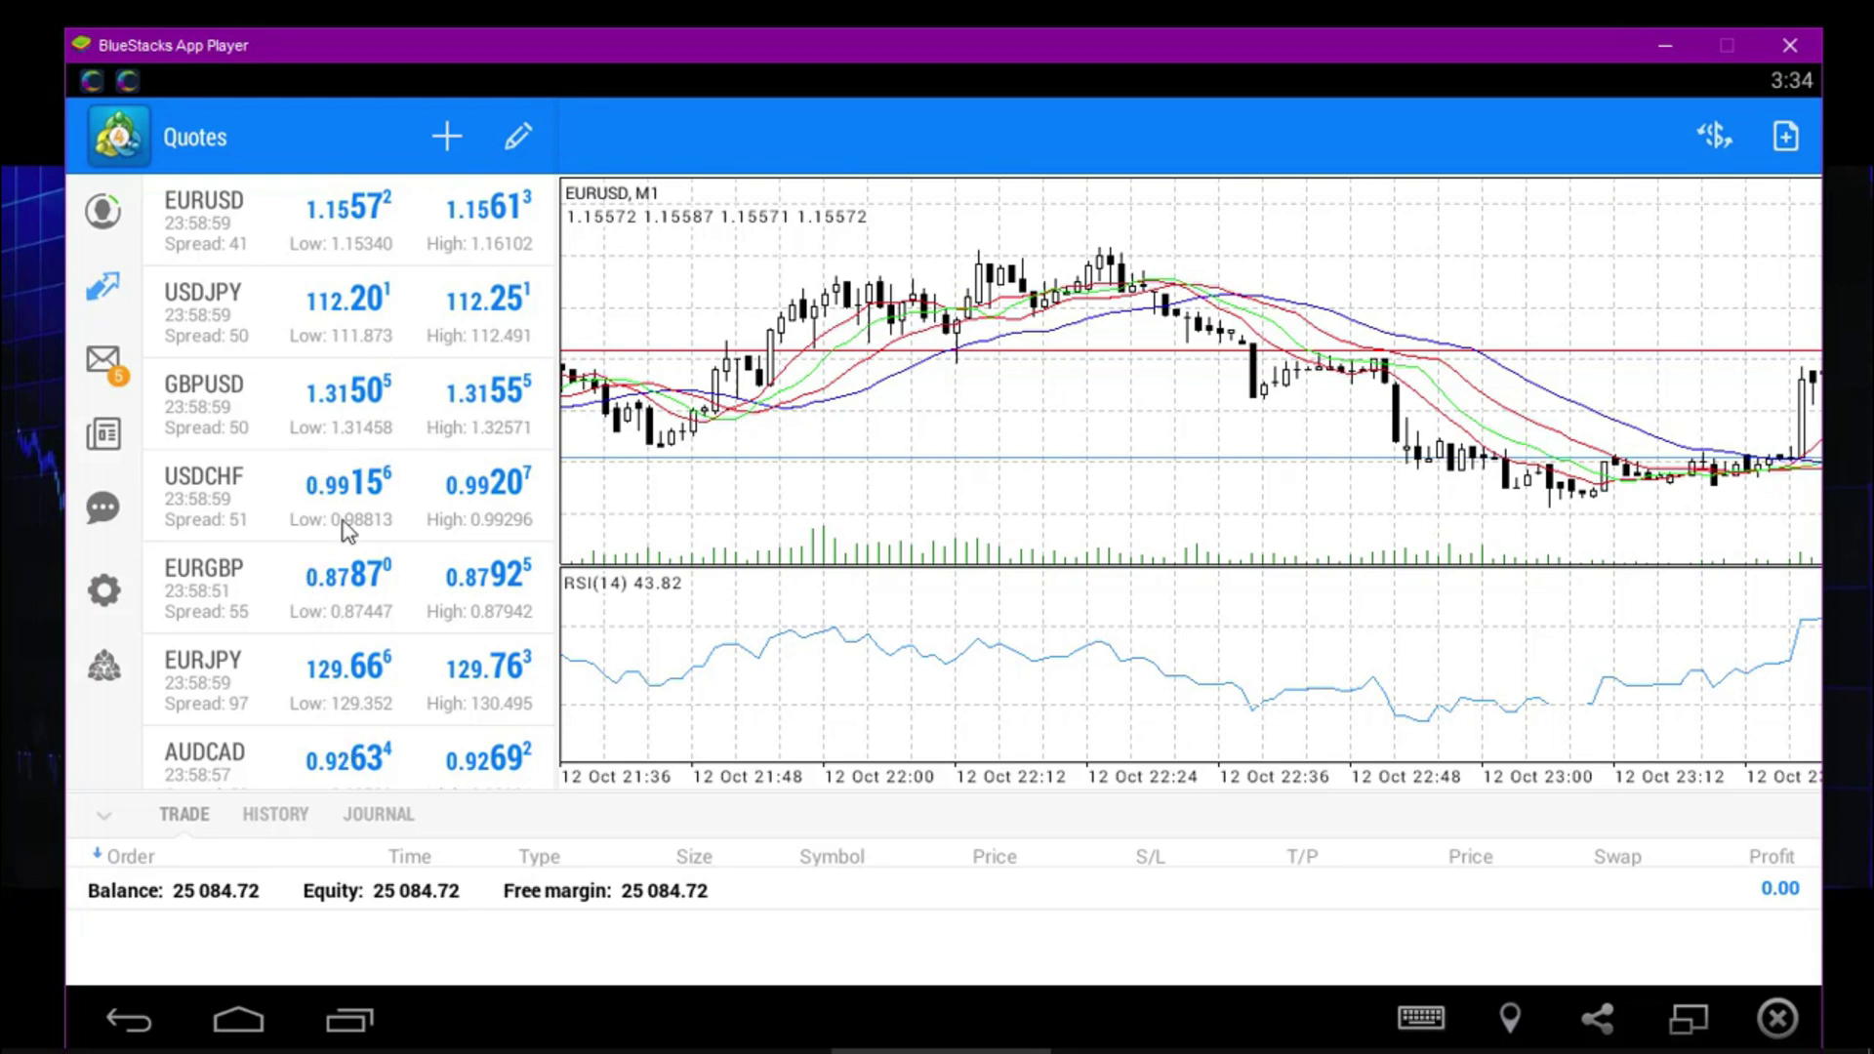
pyautogui.click(445, 141)
pyautogui.scroll(-2, 314, 330)
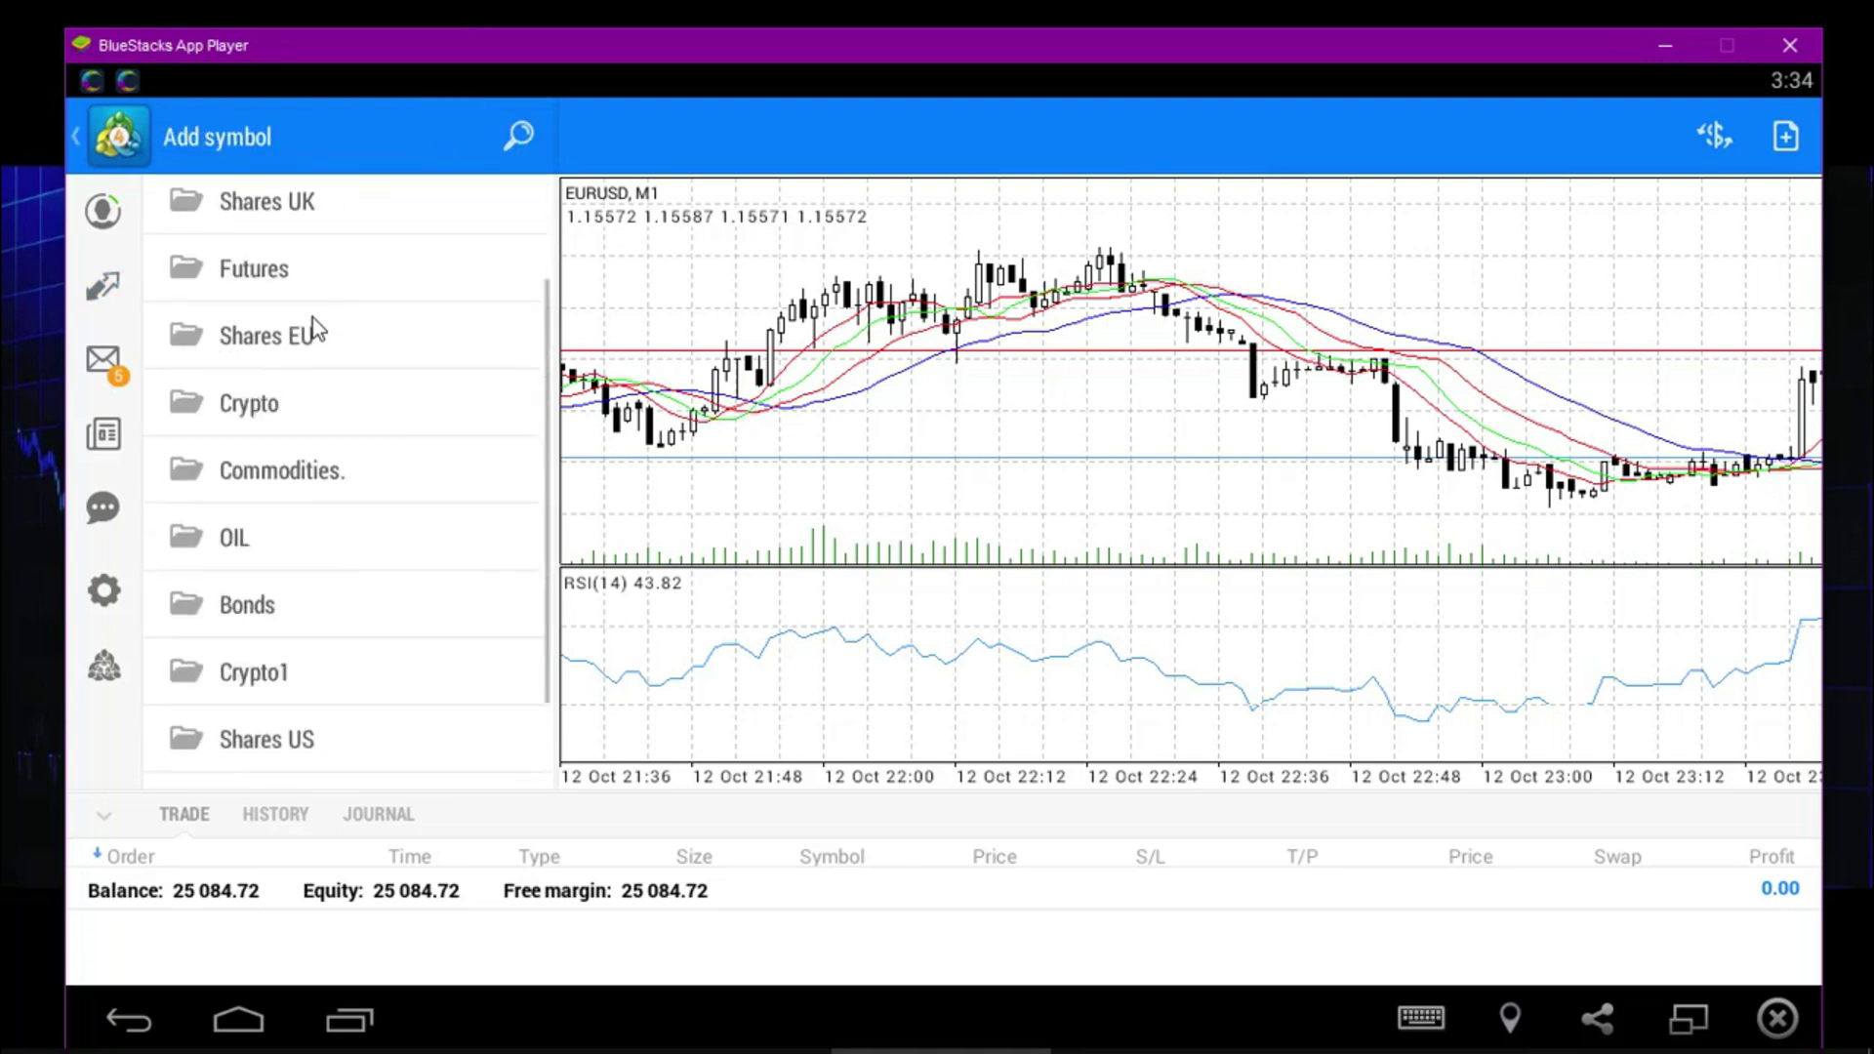
pyautogui.scroll(-2, 315, 330)
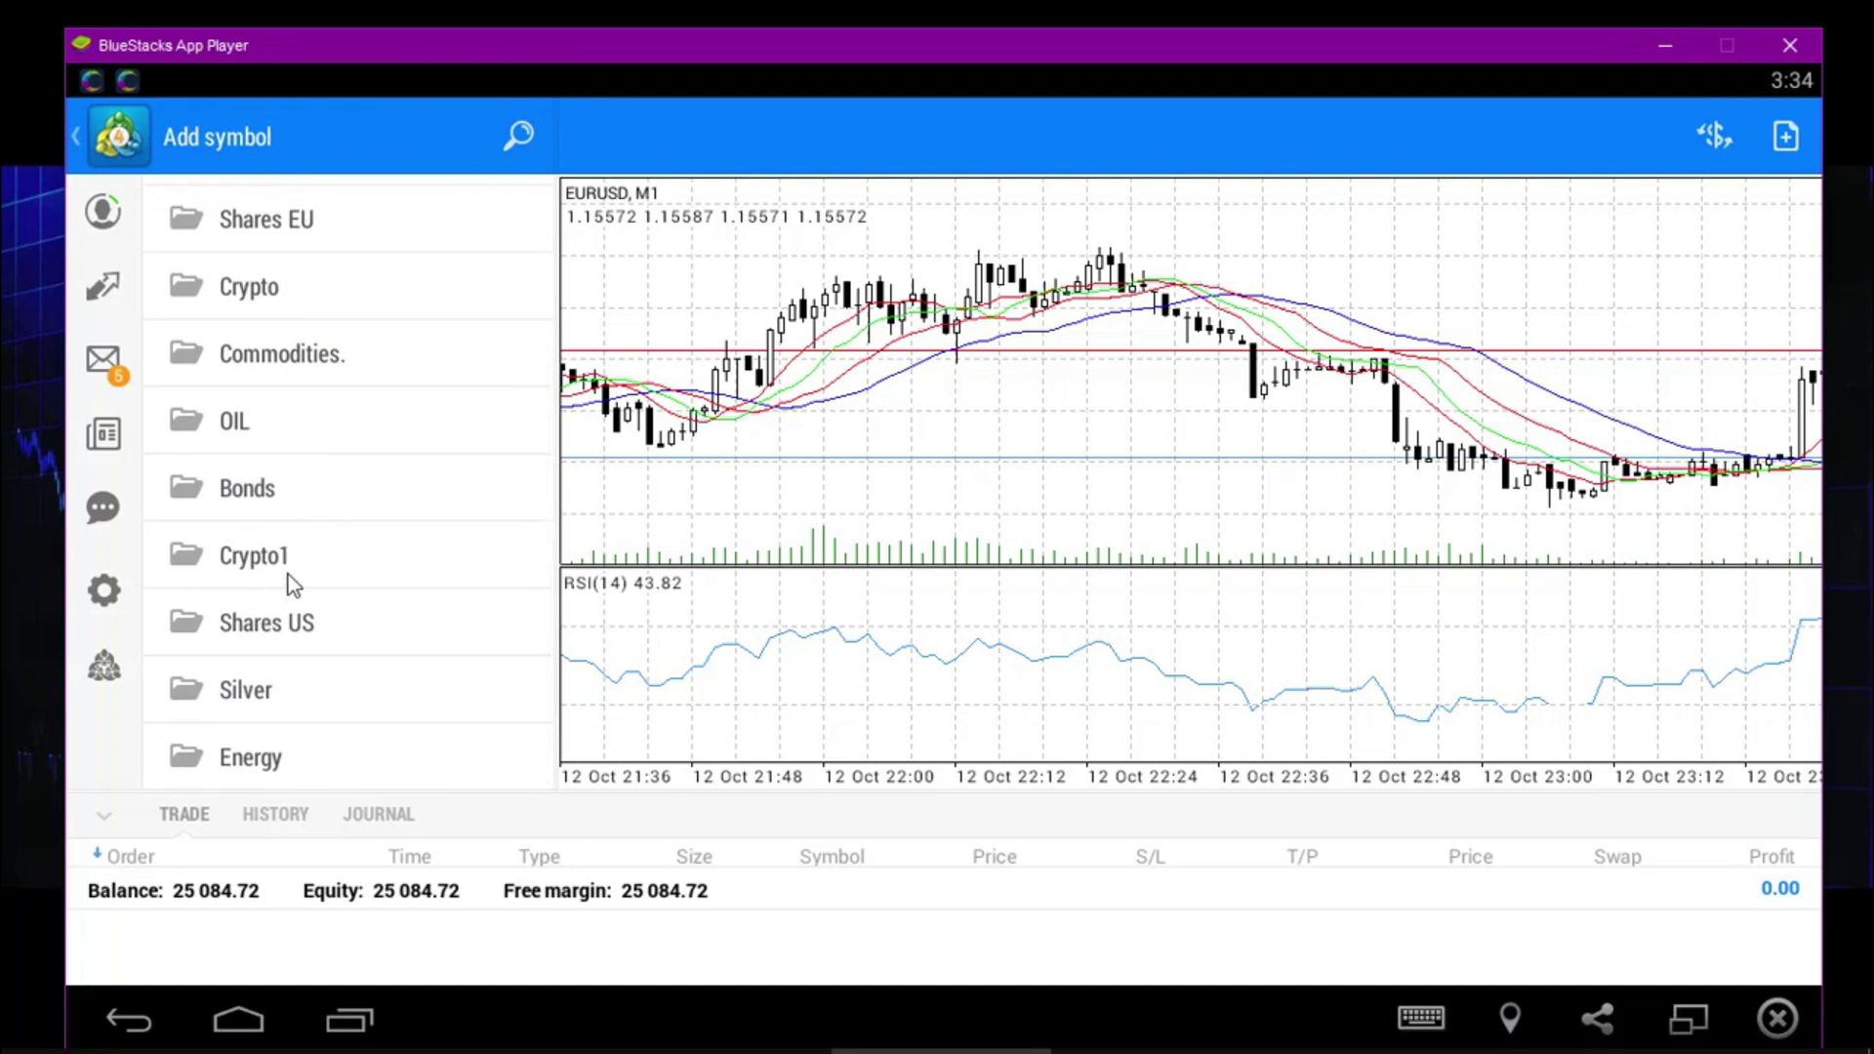
pyautogui.scroll(4, 289, 576)
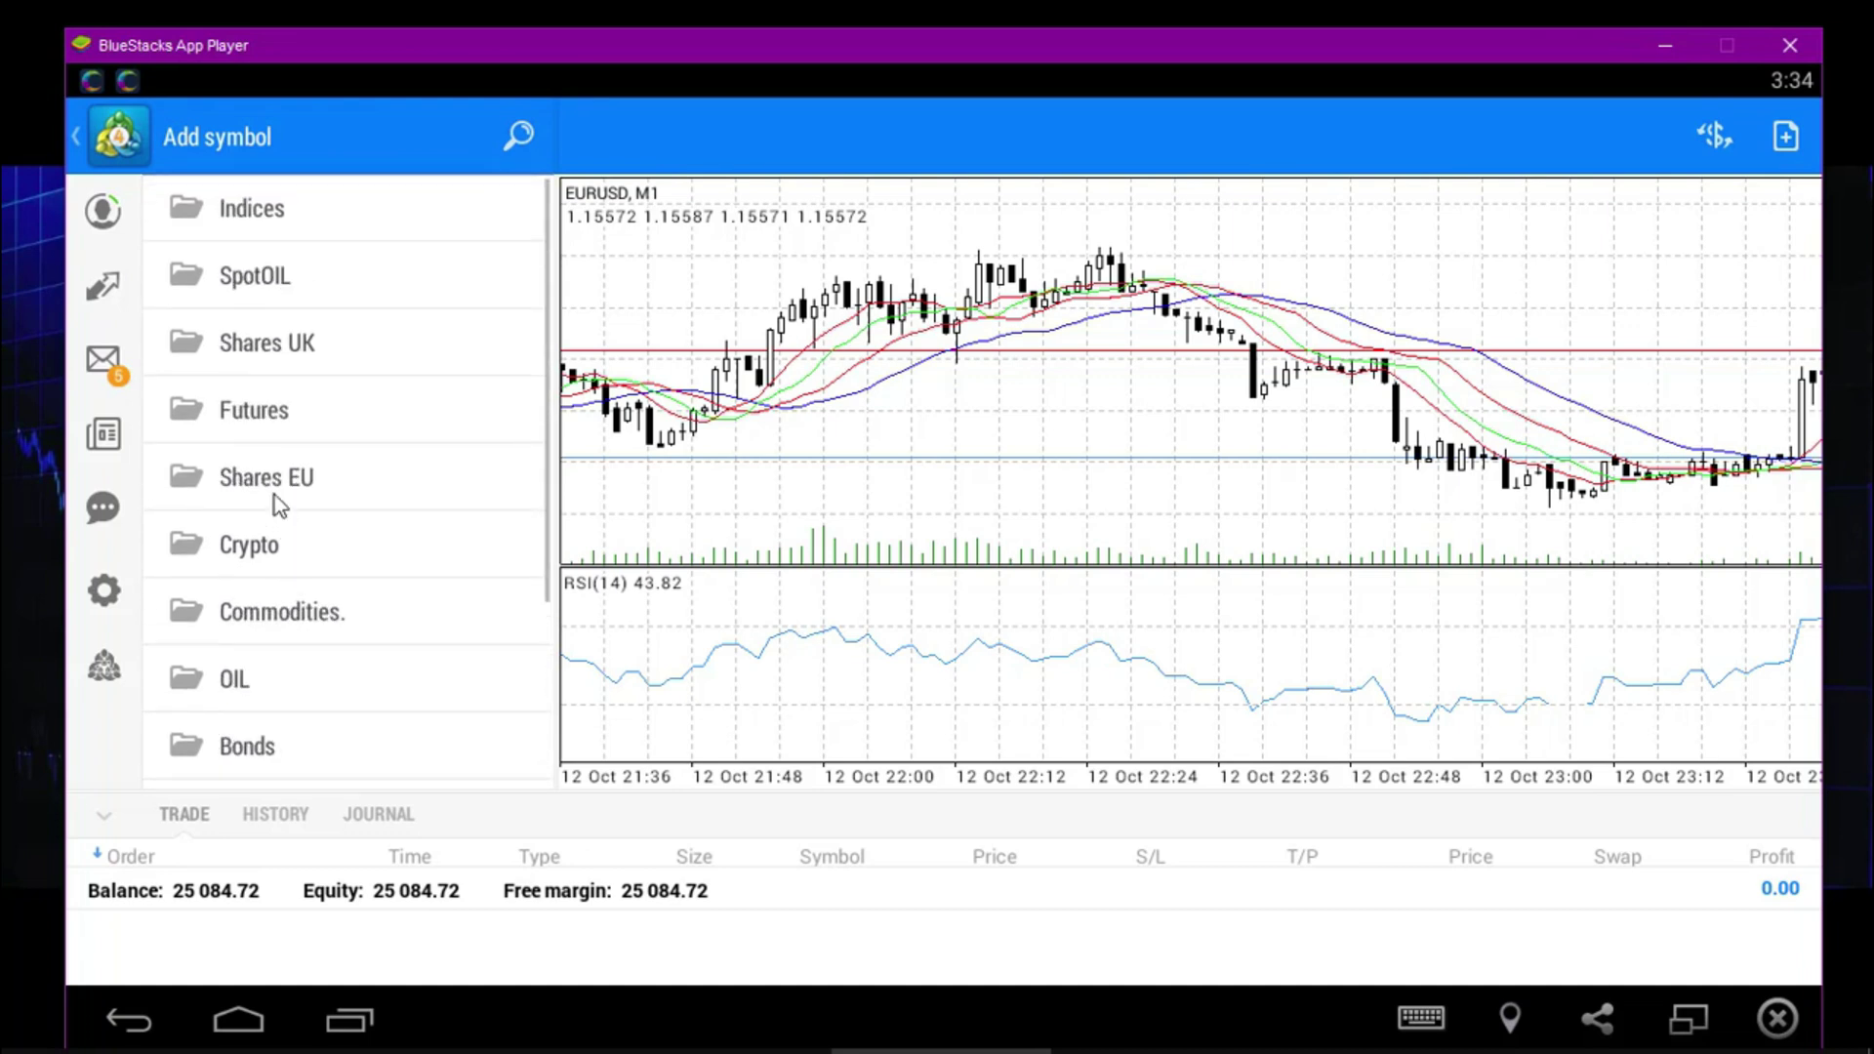
pyautogui.click(203, 553)
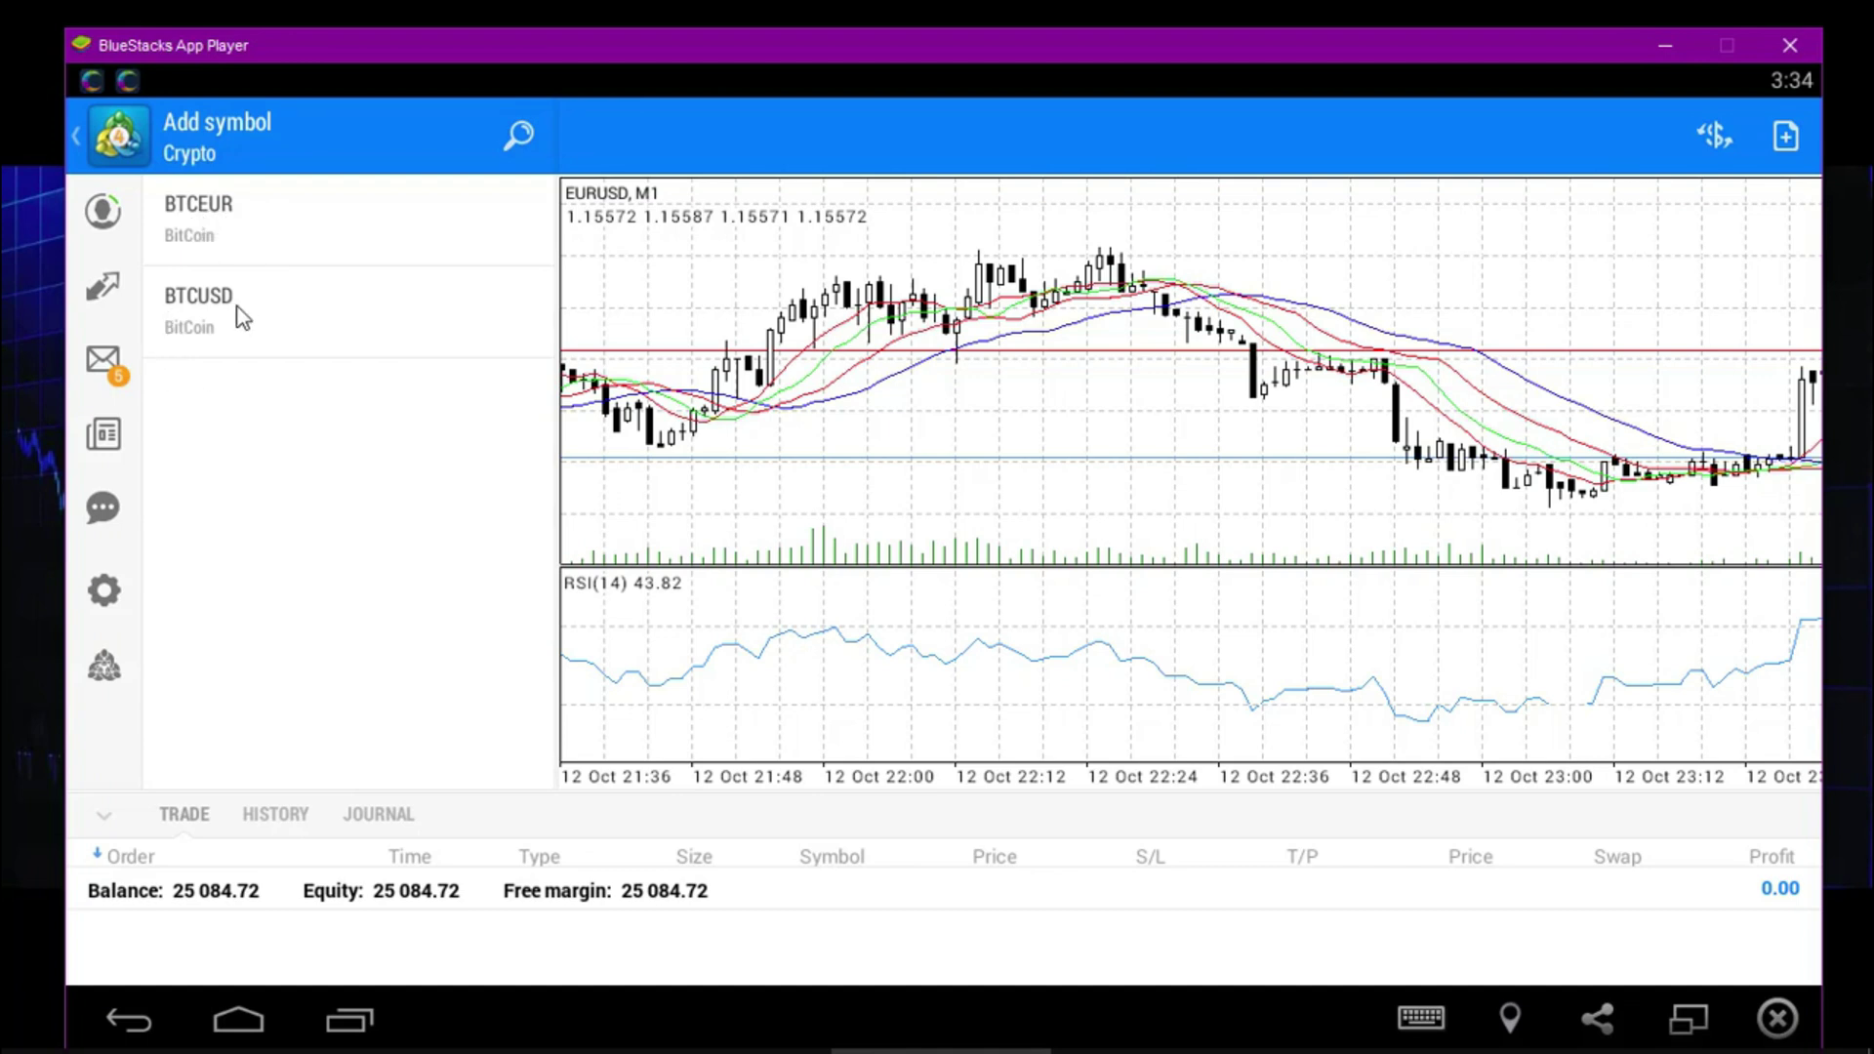
pyautogui.click(76, 134)
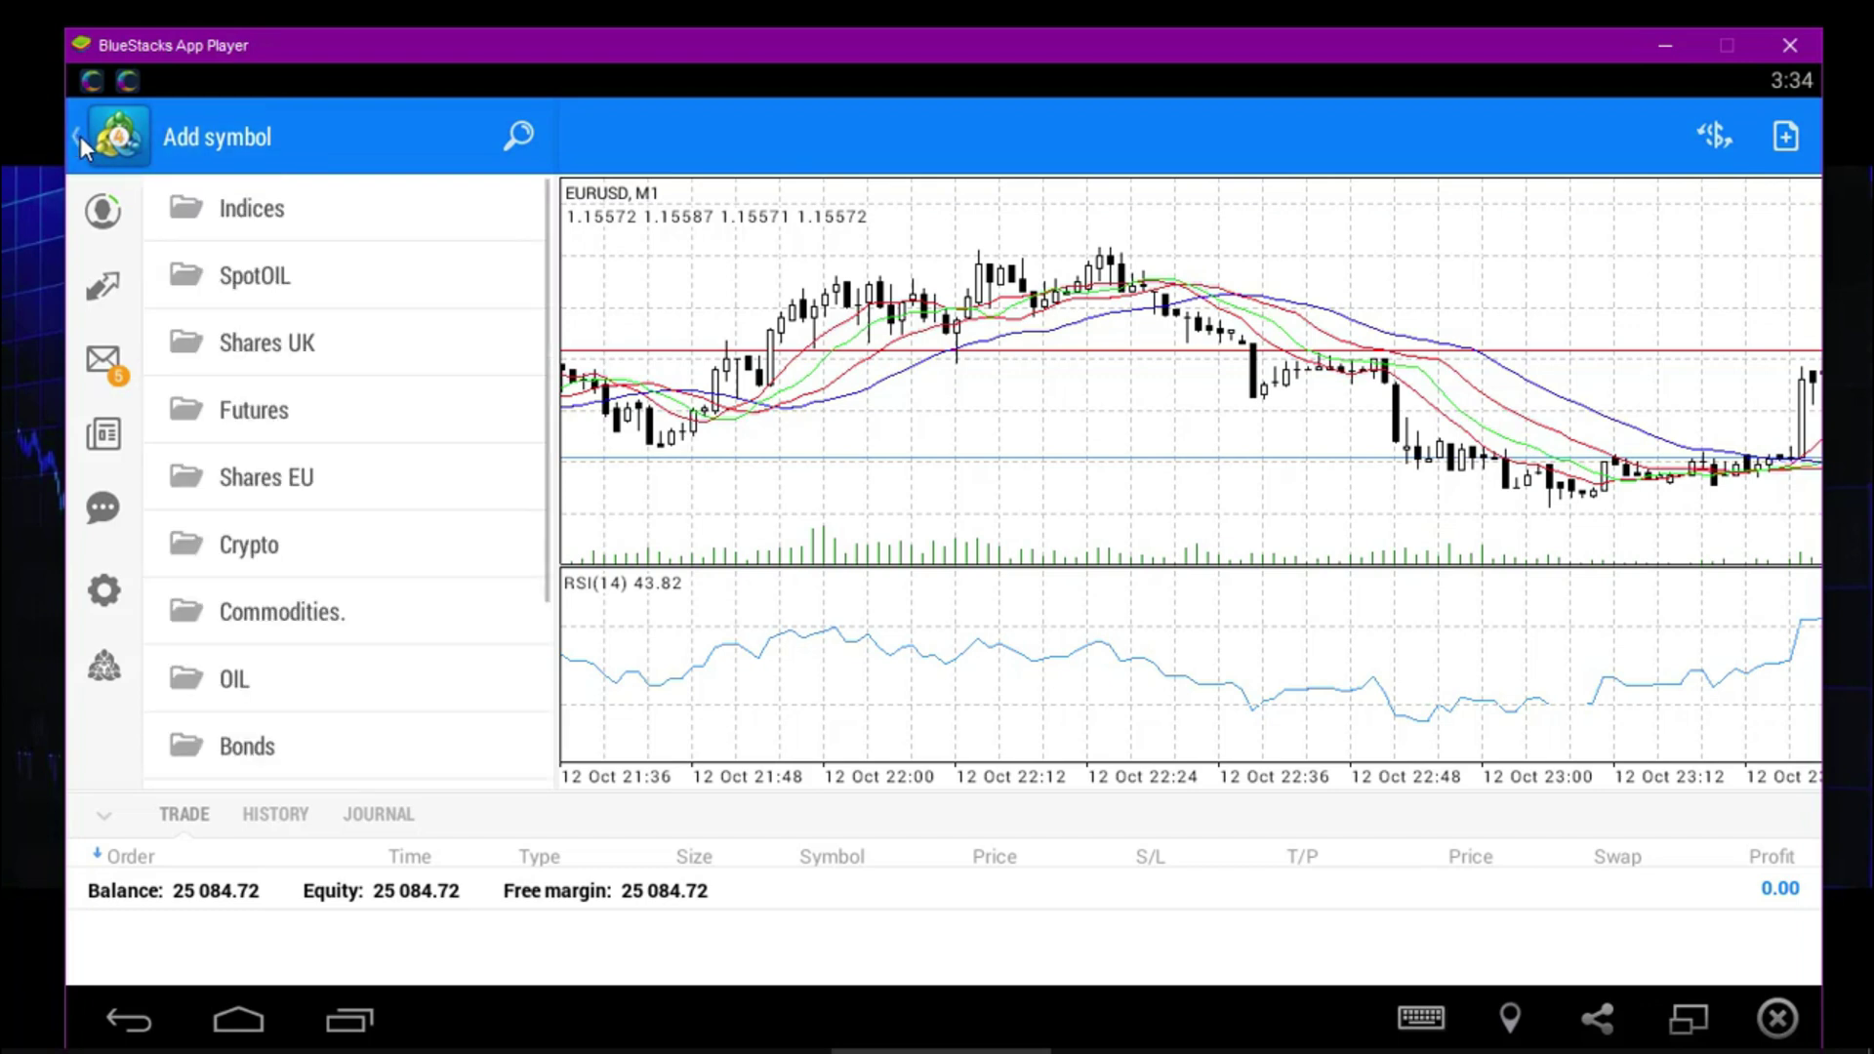
# Add the DSHBTC (Dash vs BitCoin) symbol from the Crypto1 group to the quotes
pyautogui.scroll(-3, 298, 615)
pyautogui.click(271, 559)
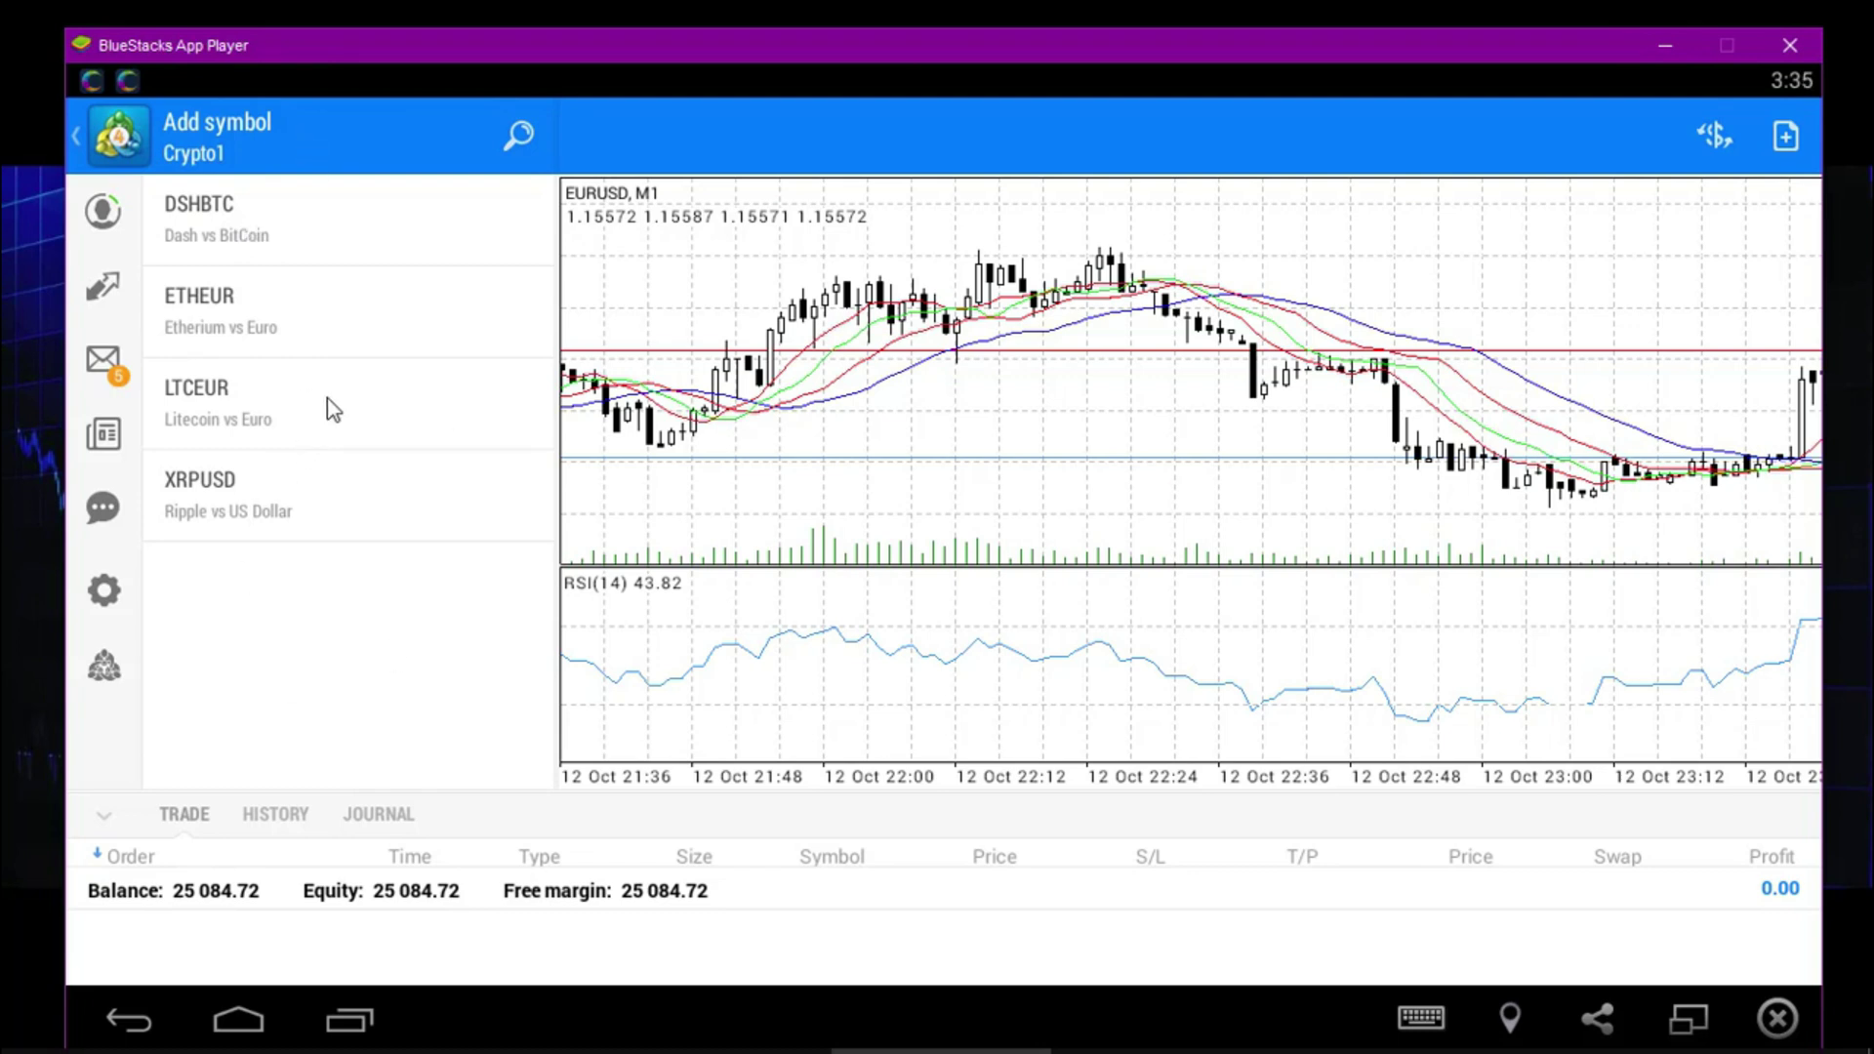
pyautogui.click(260, 238)
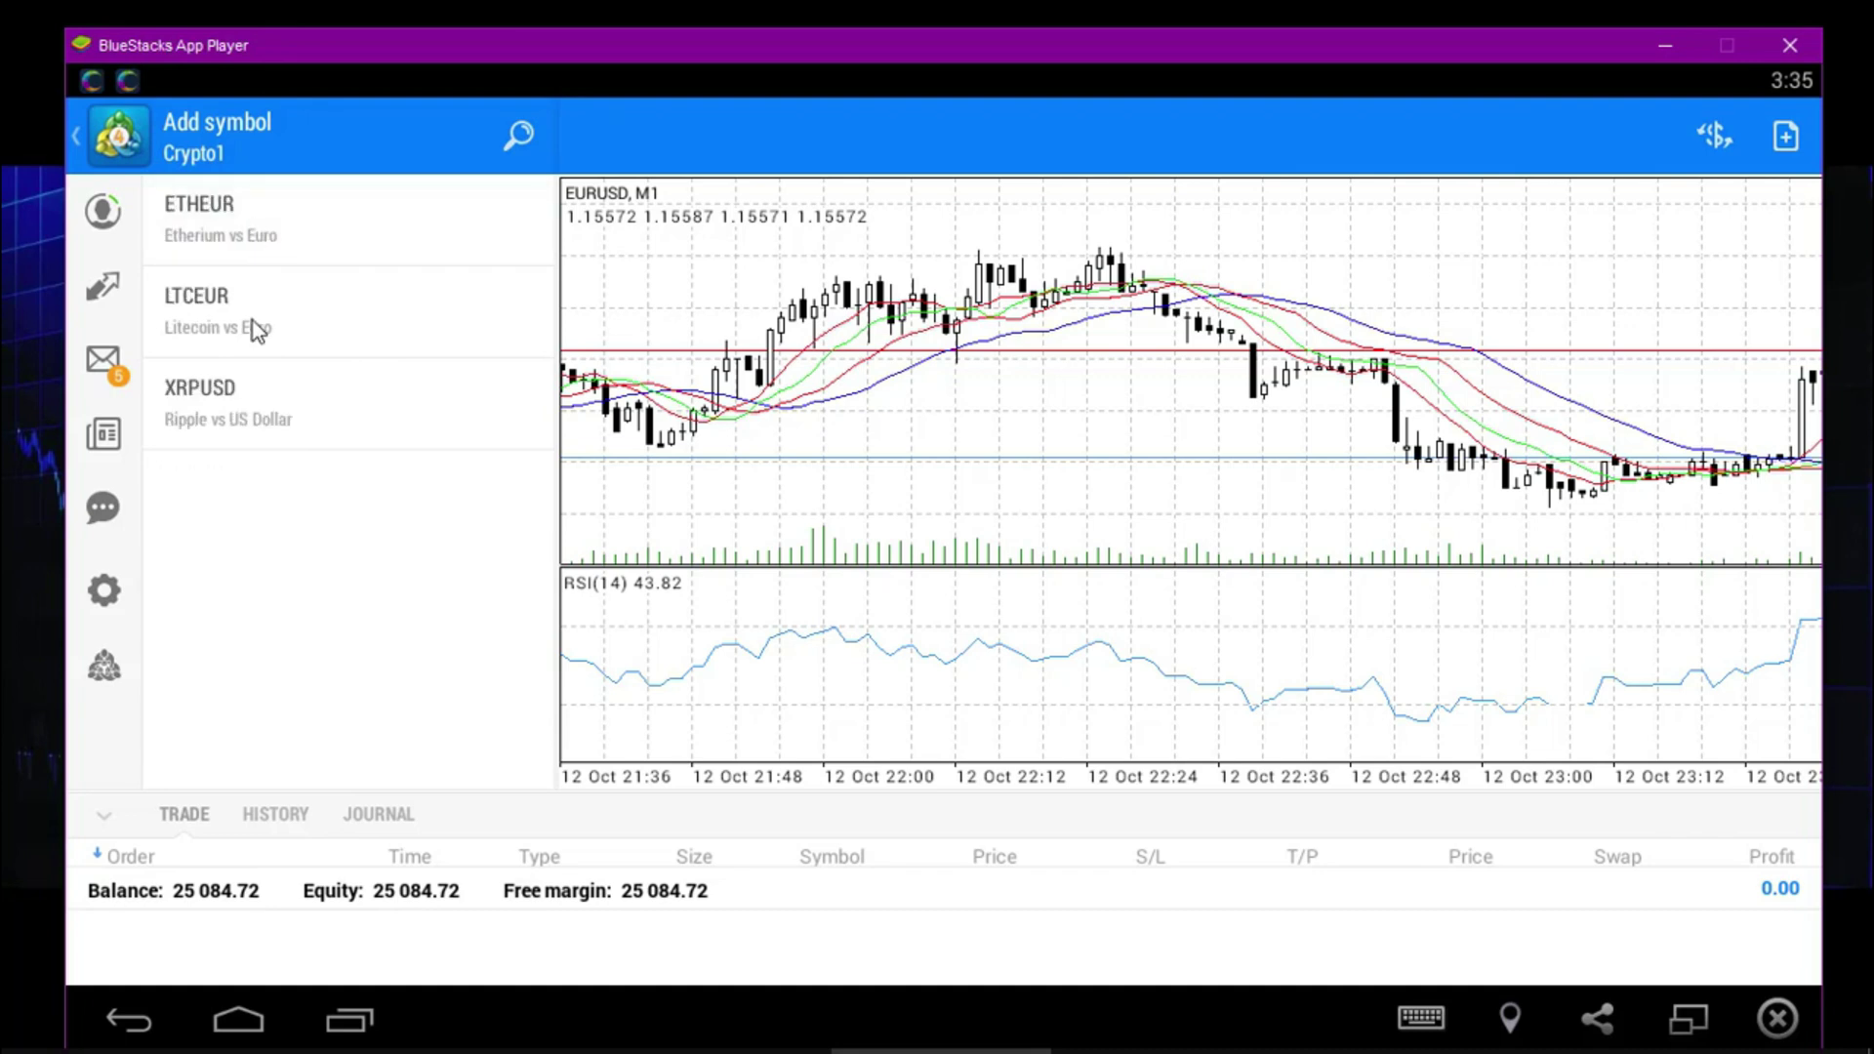
# Return to the quotes and show the chart of the newly added DSHBTC symbol
pyautogui.click(109, 287)
pyautogui.scroll(-1, 390, 369)
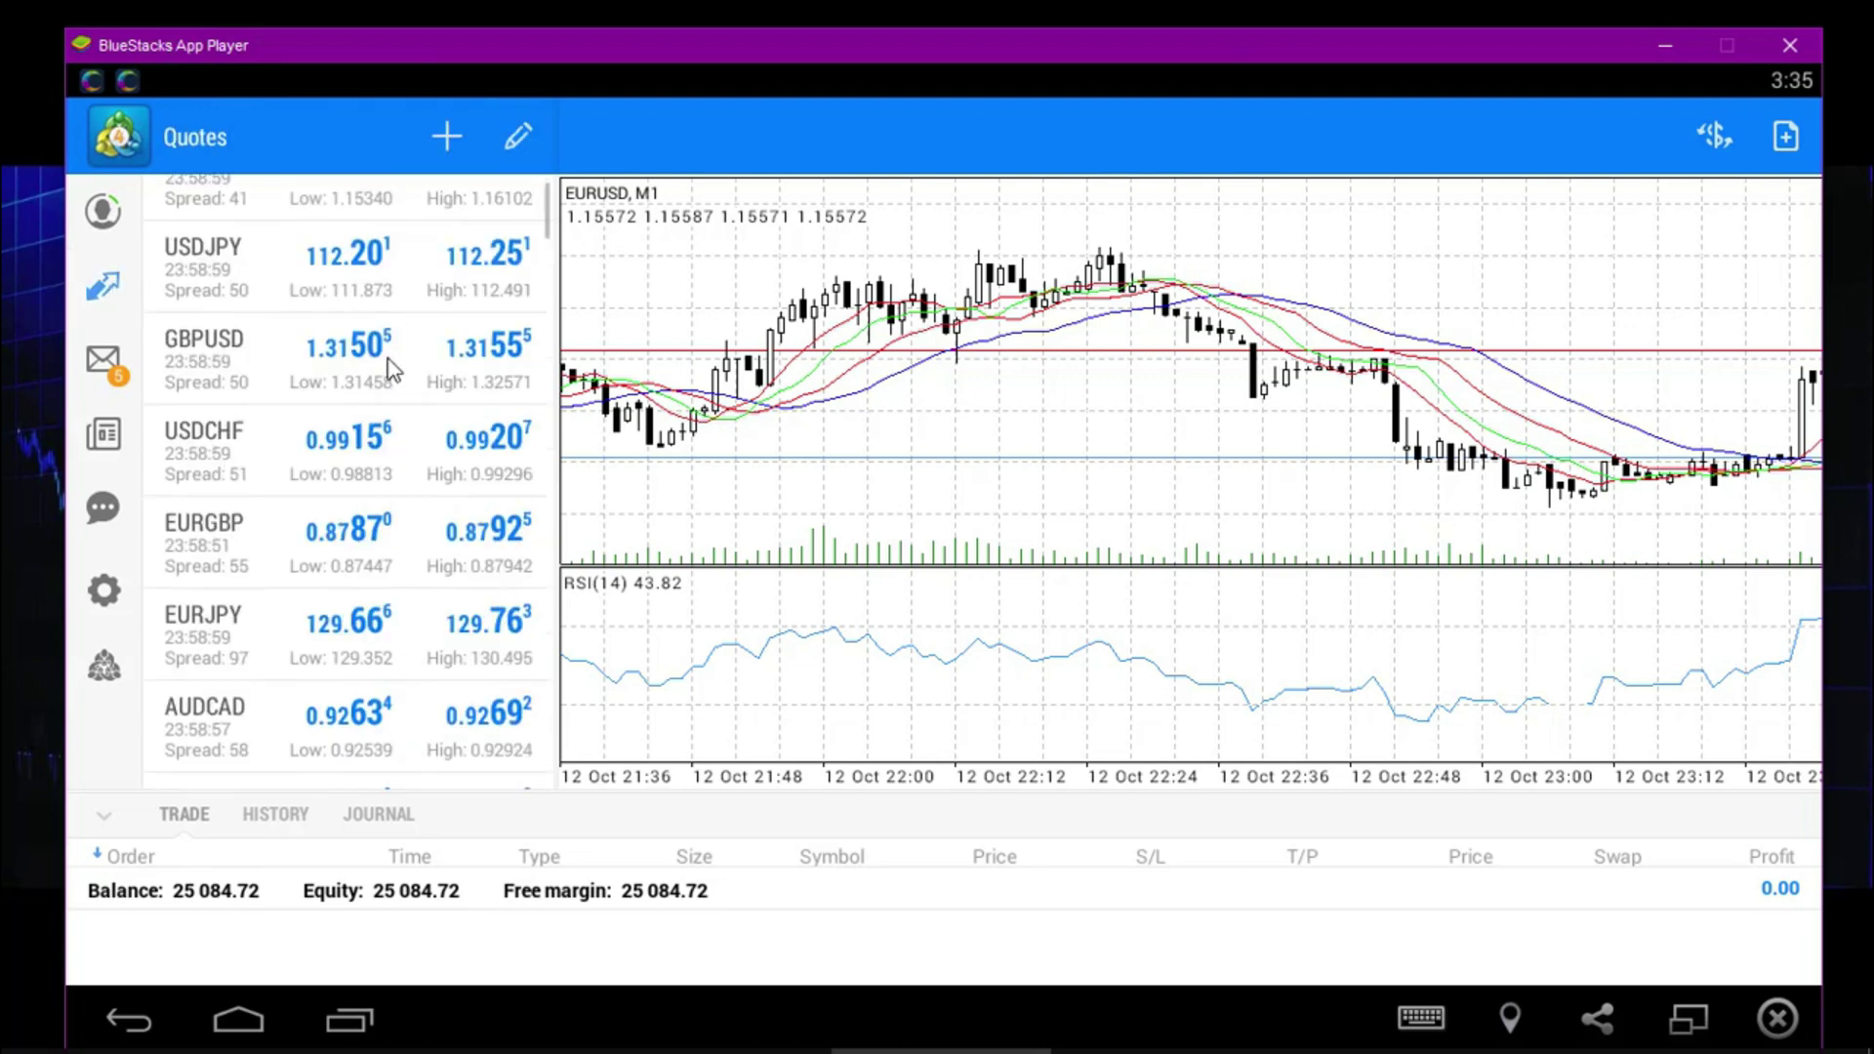
pyautogui.scroll(-15, 391, 369)
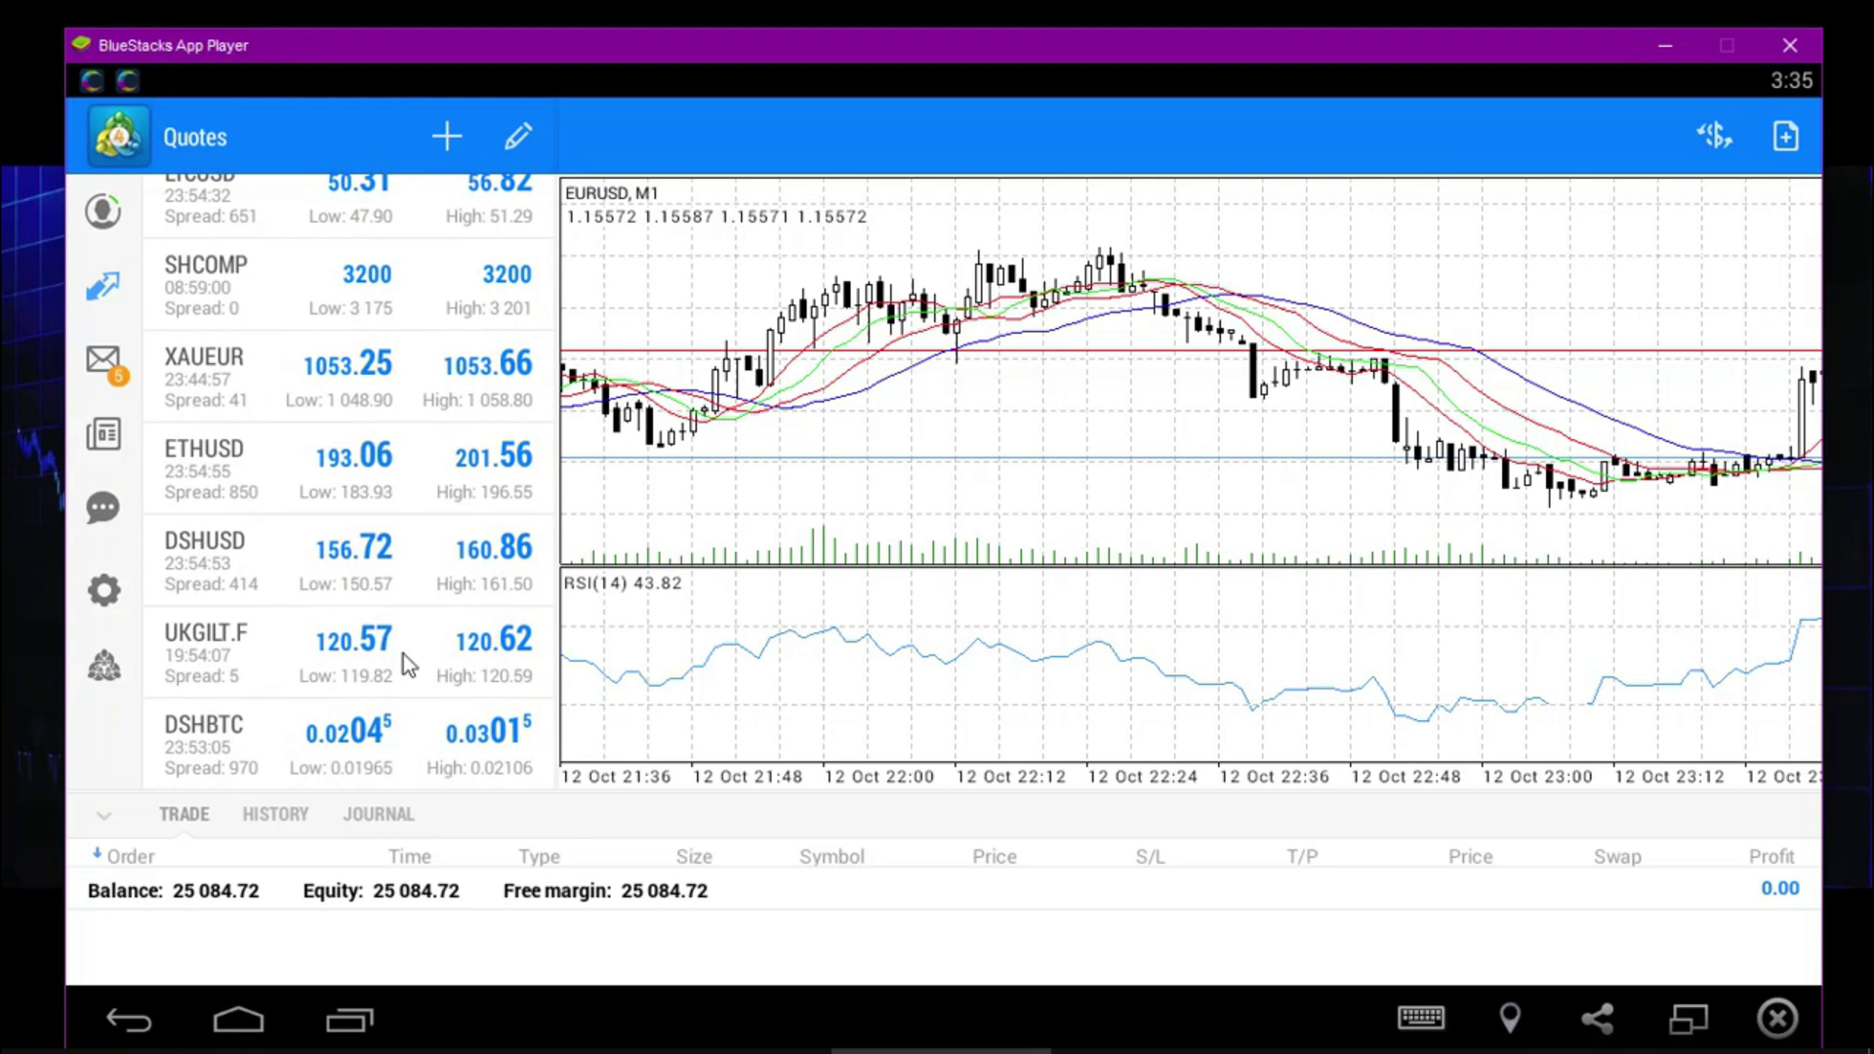
pyautogui.click(234, 743)
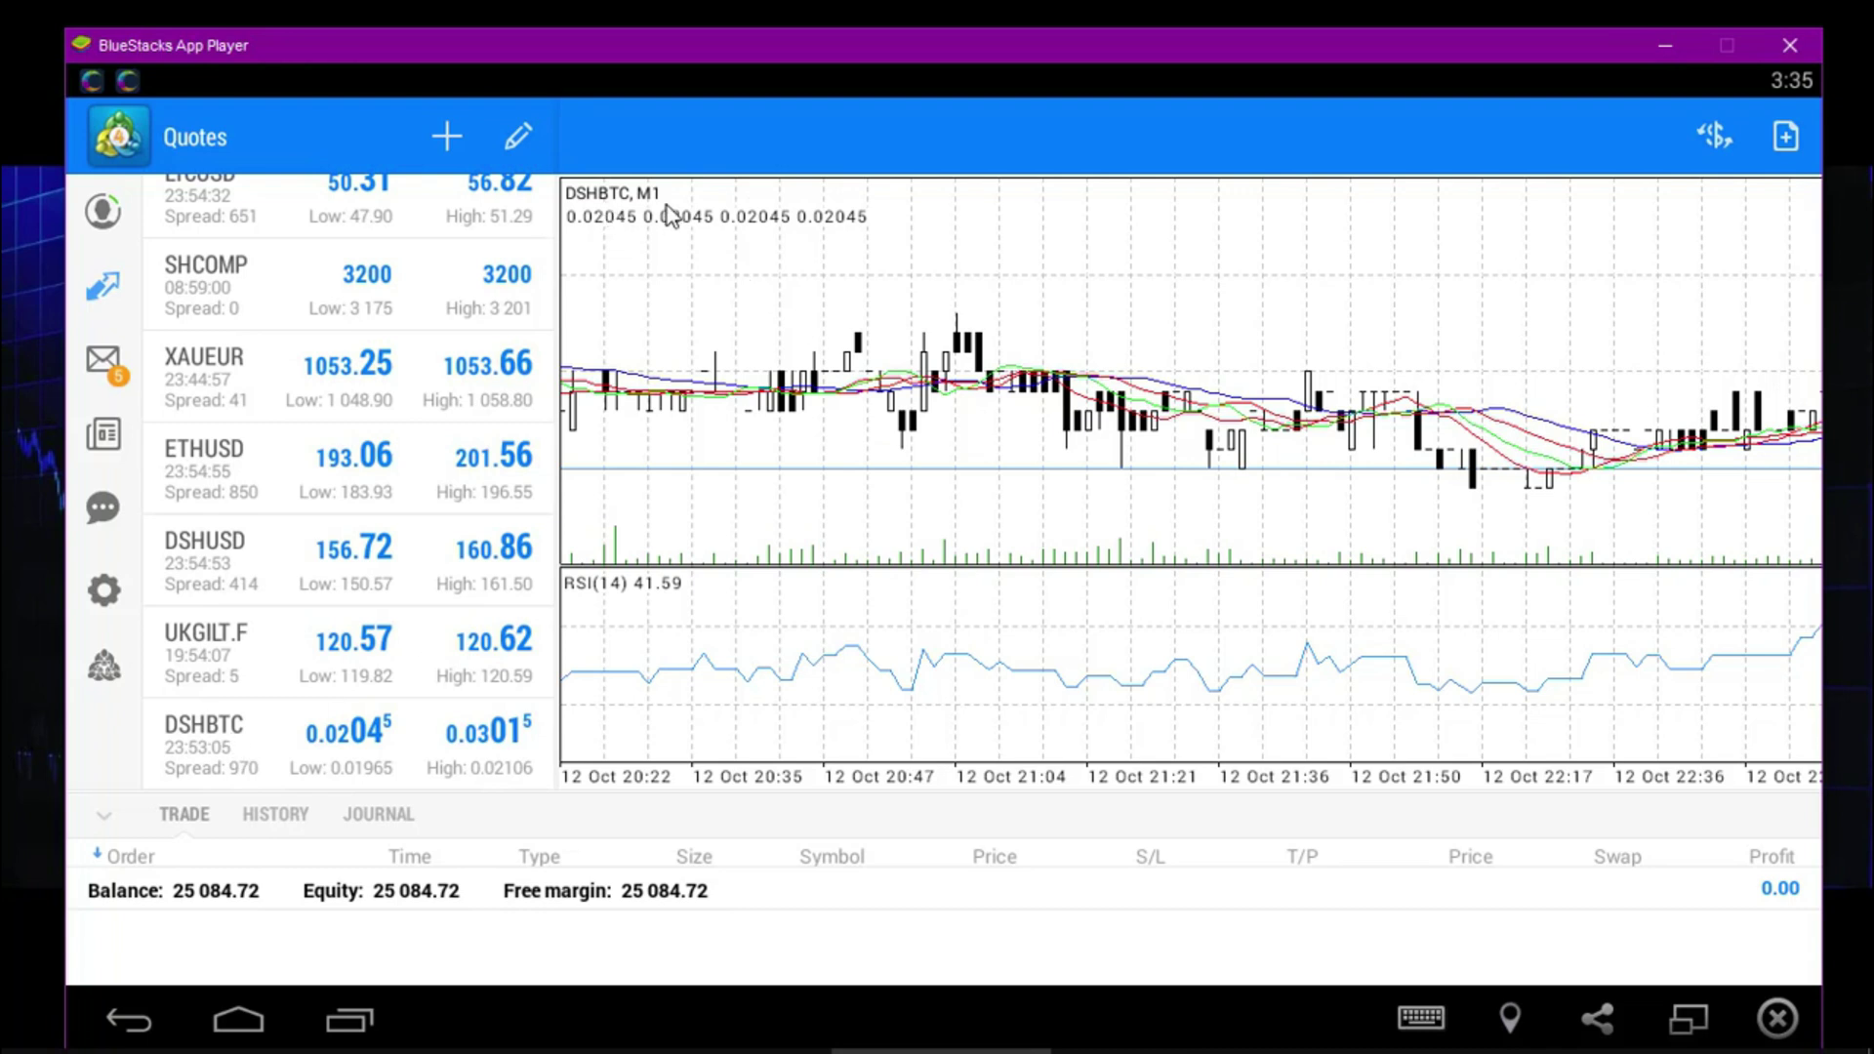
# View the mailbox, read the US Dollar Index Technical Analysis article in the news, and return to the quotes
pyautogui.click(115, 371)
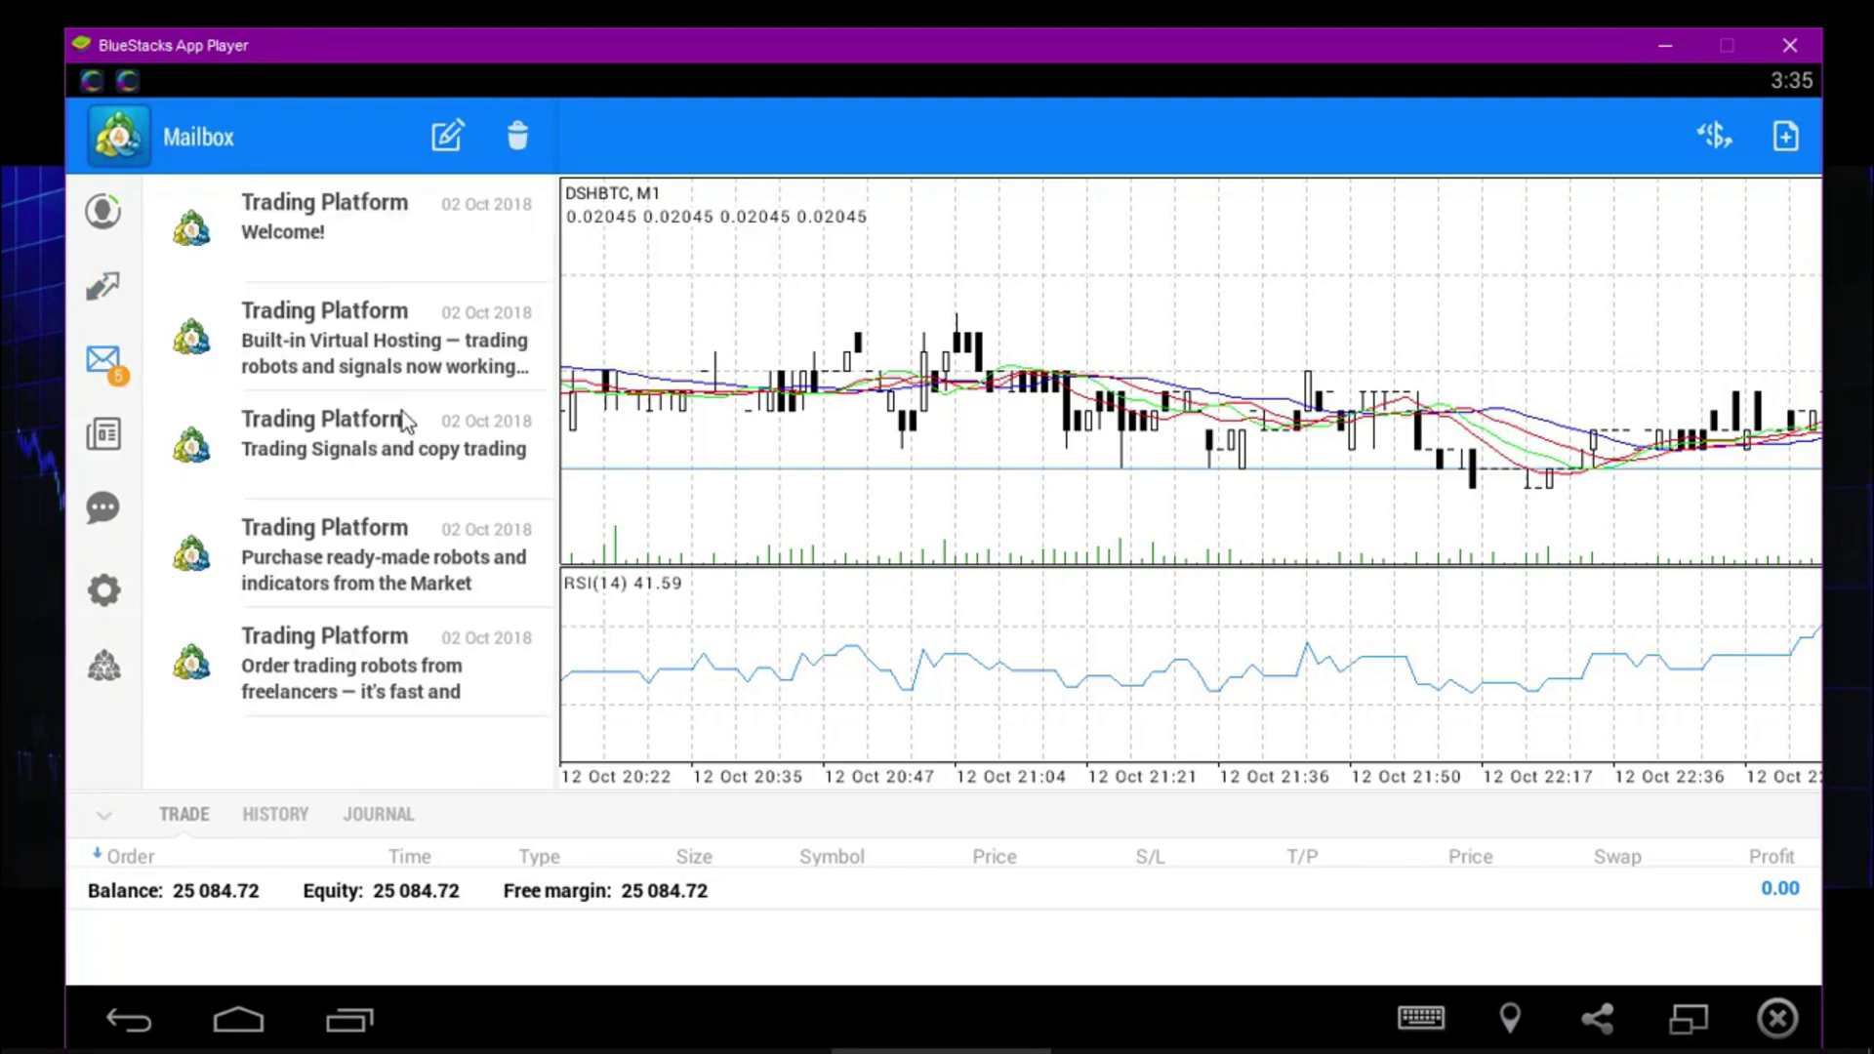
pyautogui.click(107, 441)
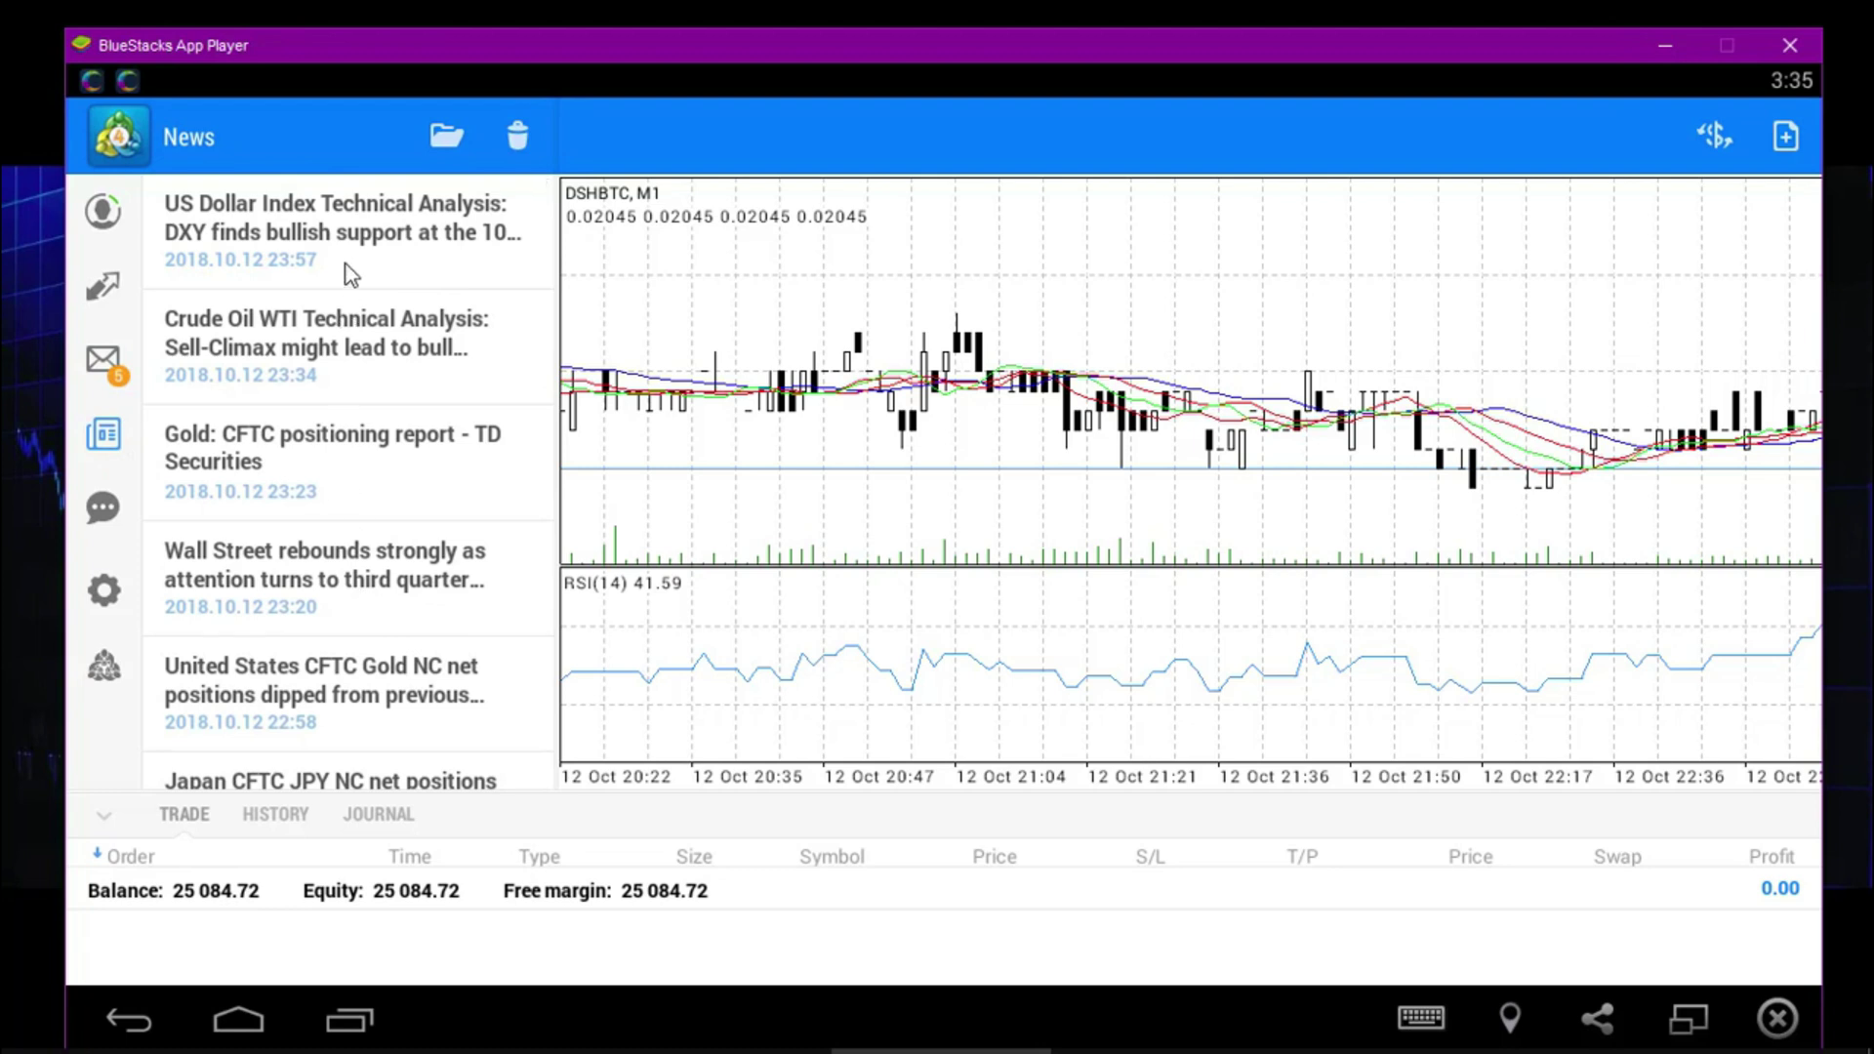
pyautogui.click(354, 236)
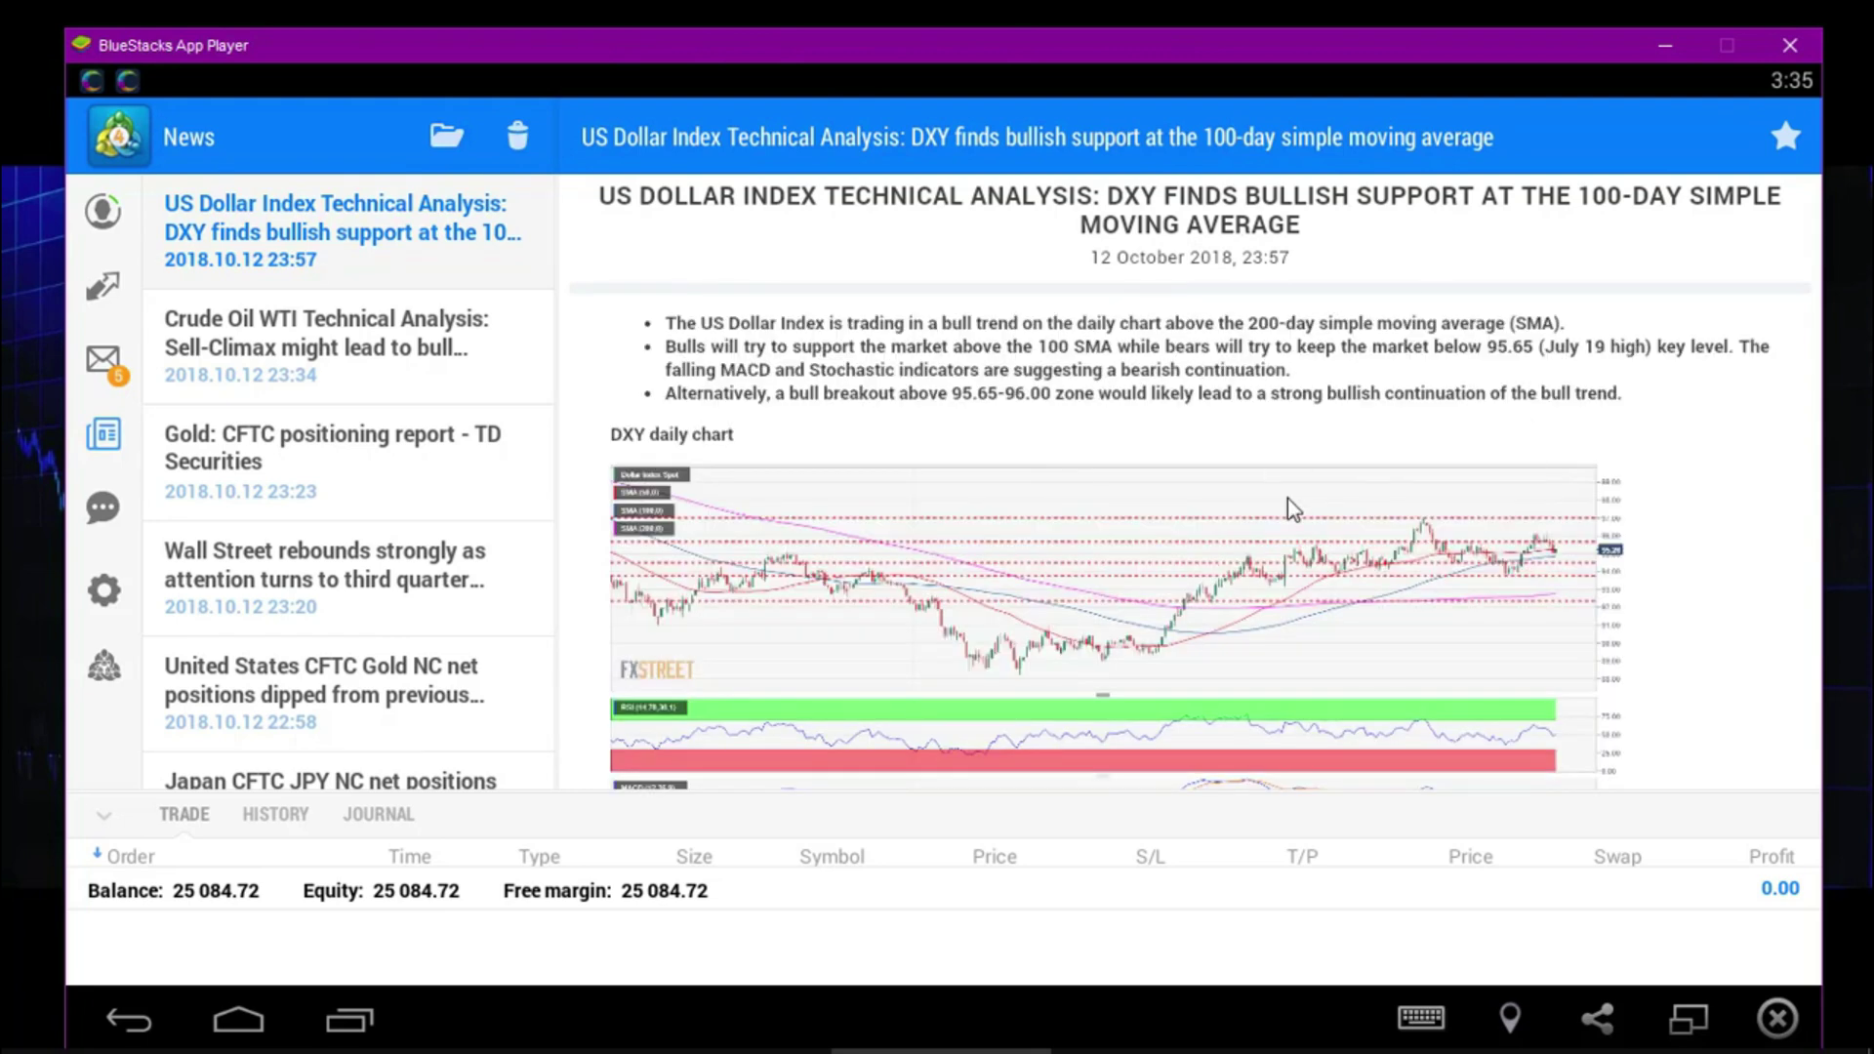
pyautogui.scroll(-5, 1287, 498)
pyautogui.scroll(5, 1289, 499)
pyautogui.click(105, 437)
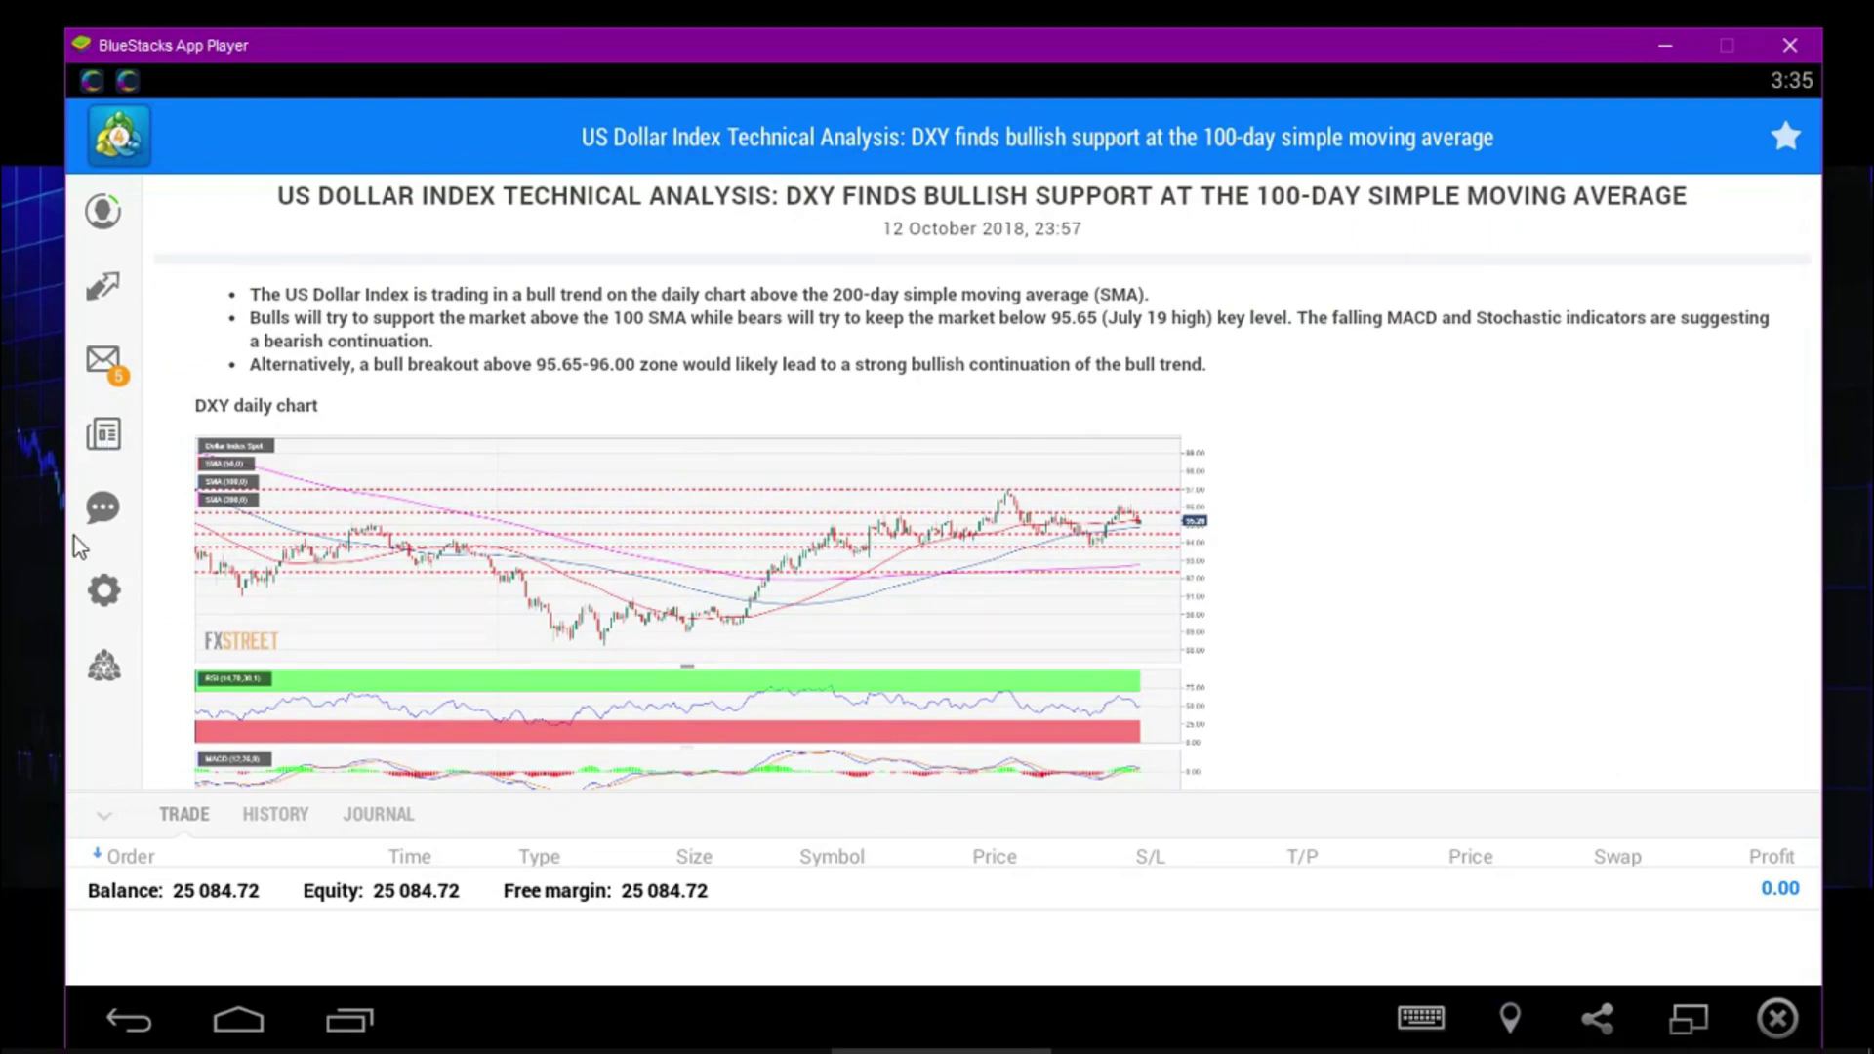
pyautogui.click(99, 295)
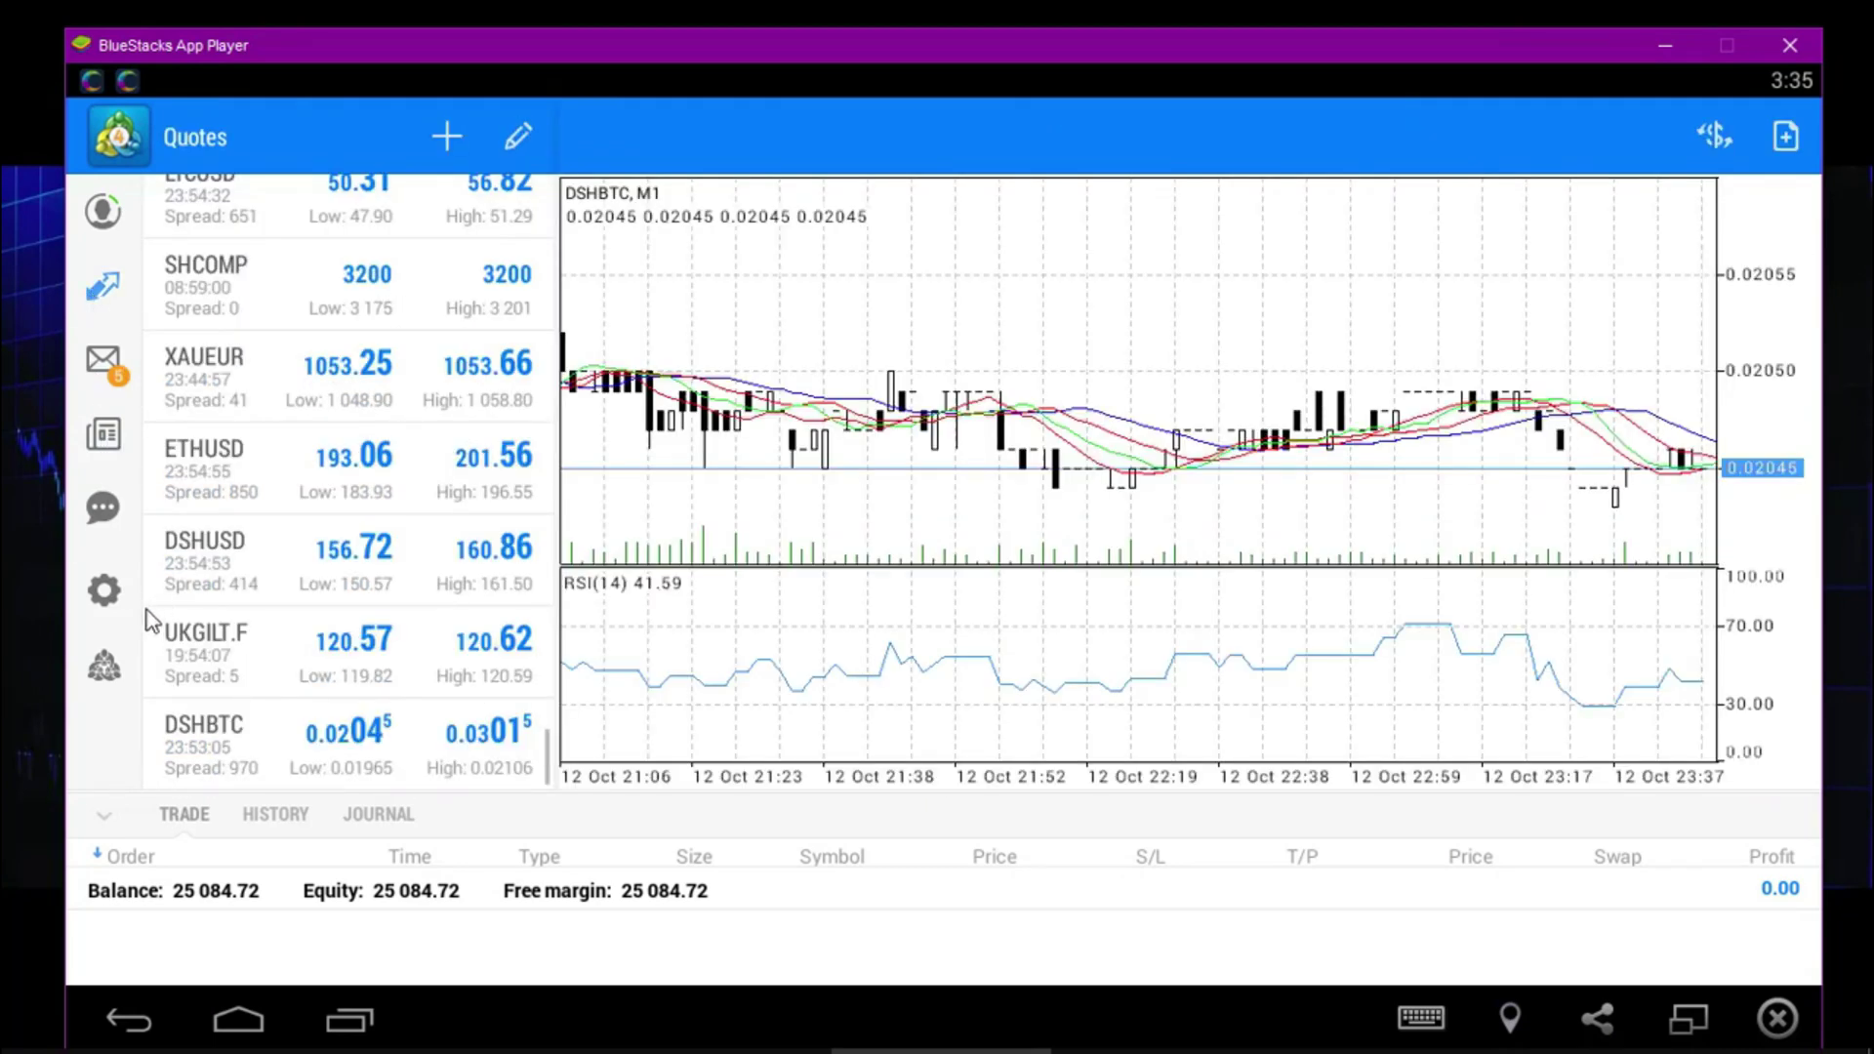
# View the chat section, then look through the app's quotes, charts, messages and news settings and close them
pyautogui.click(101, 510)
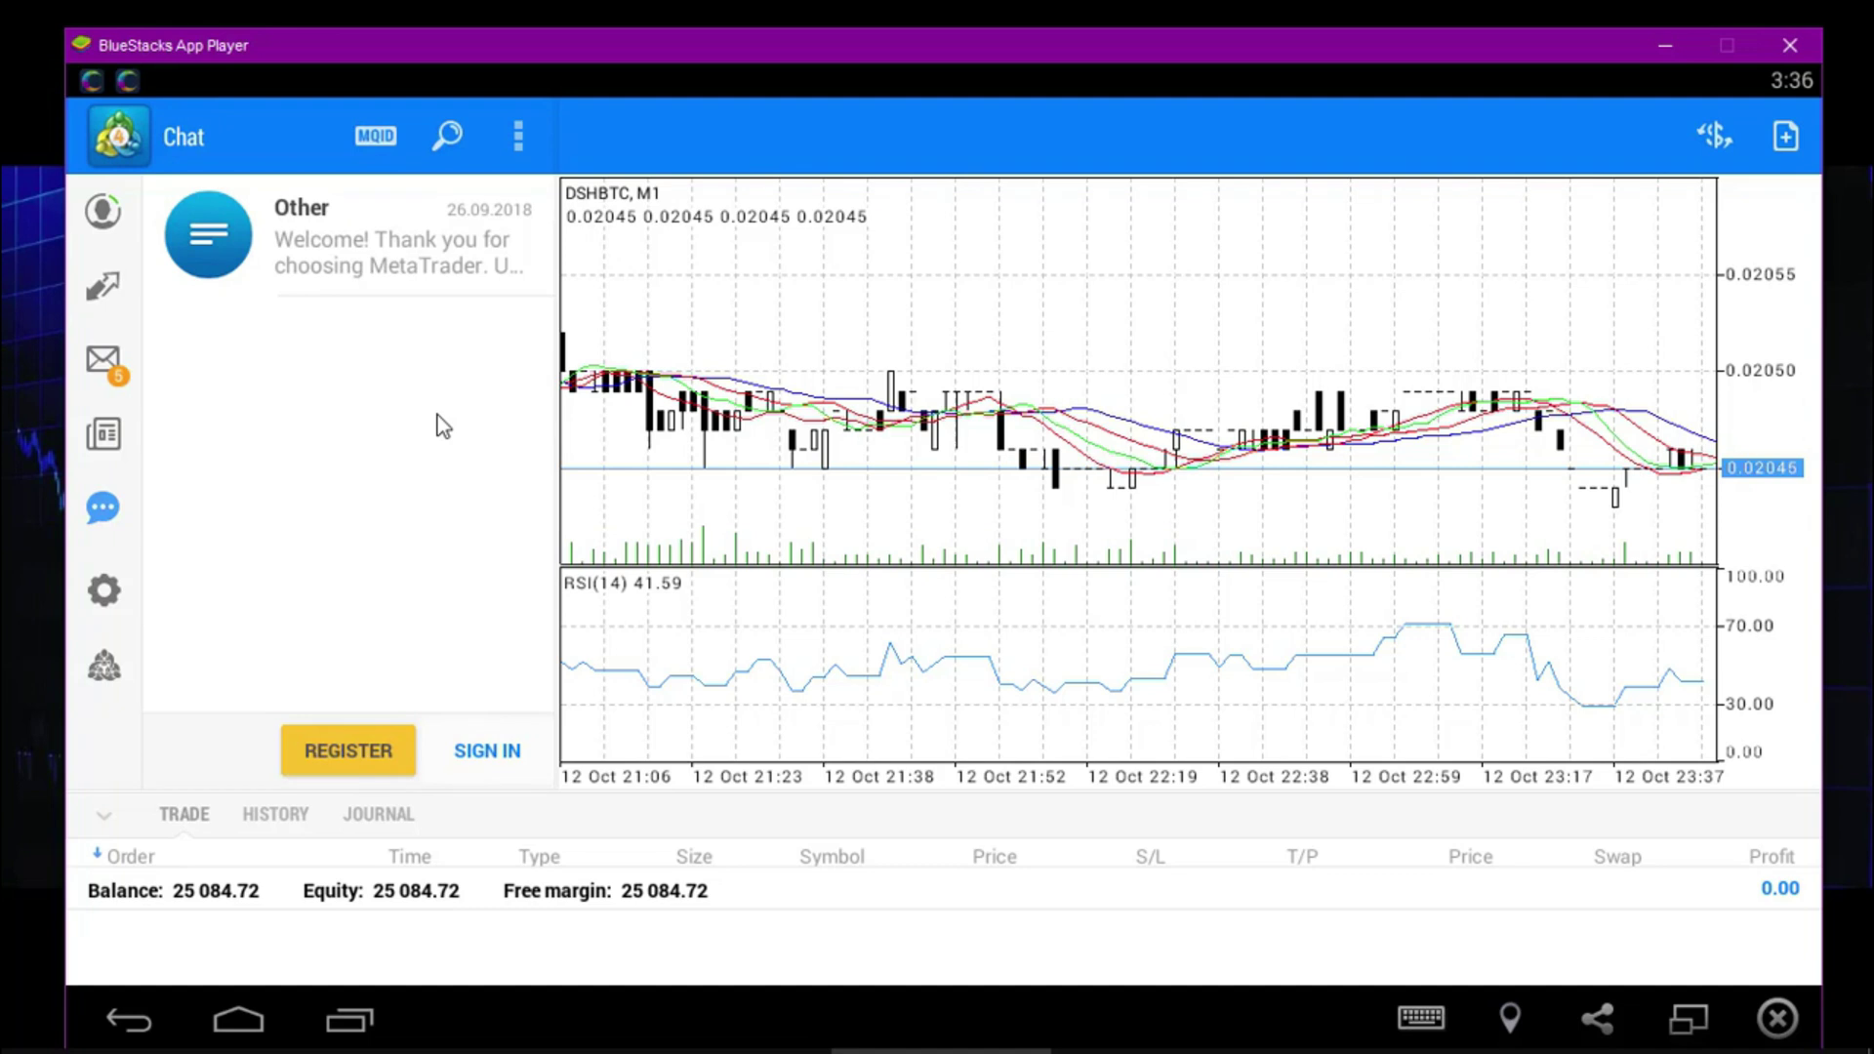
pyautogui.click(103, 595)
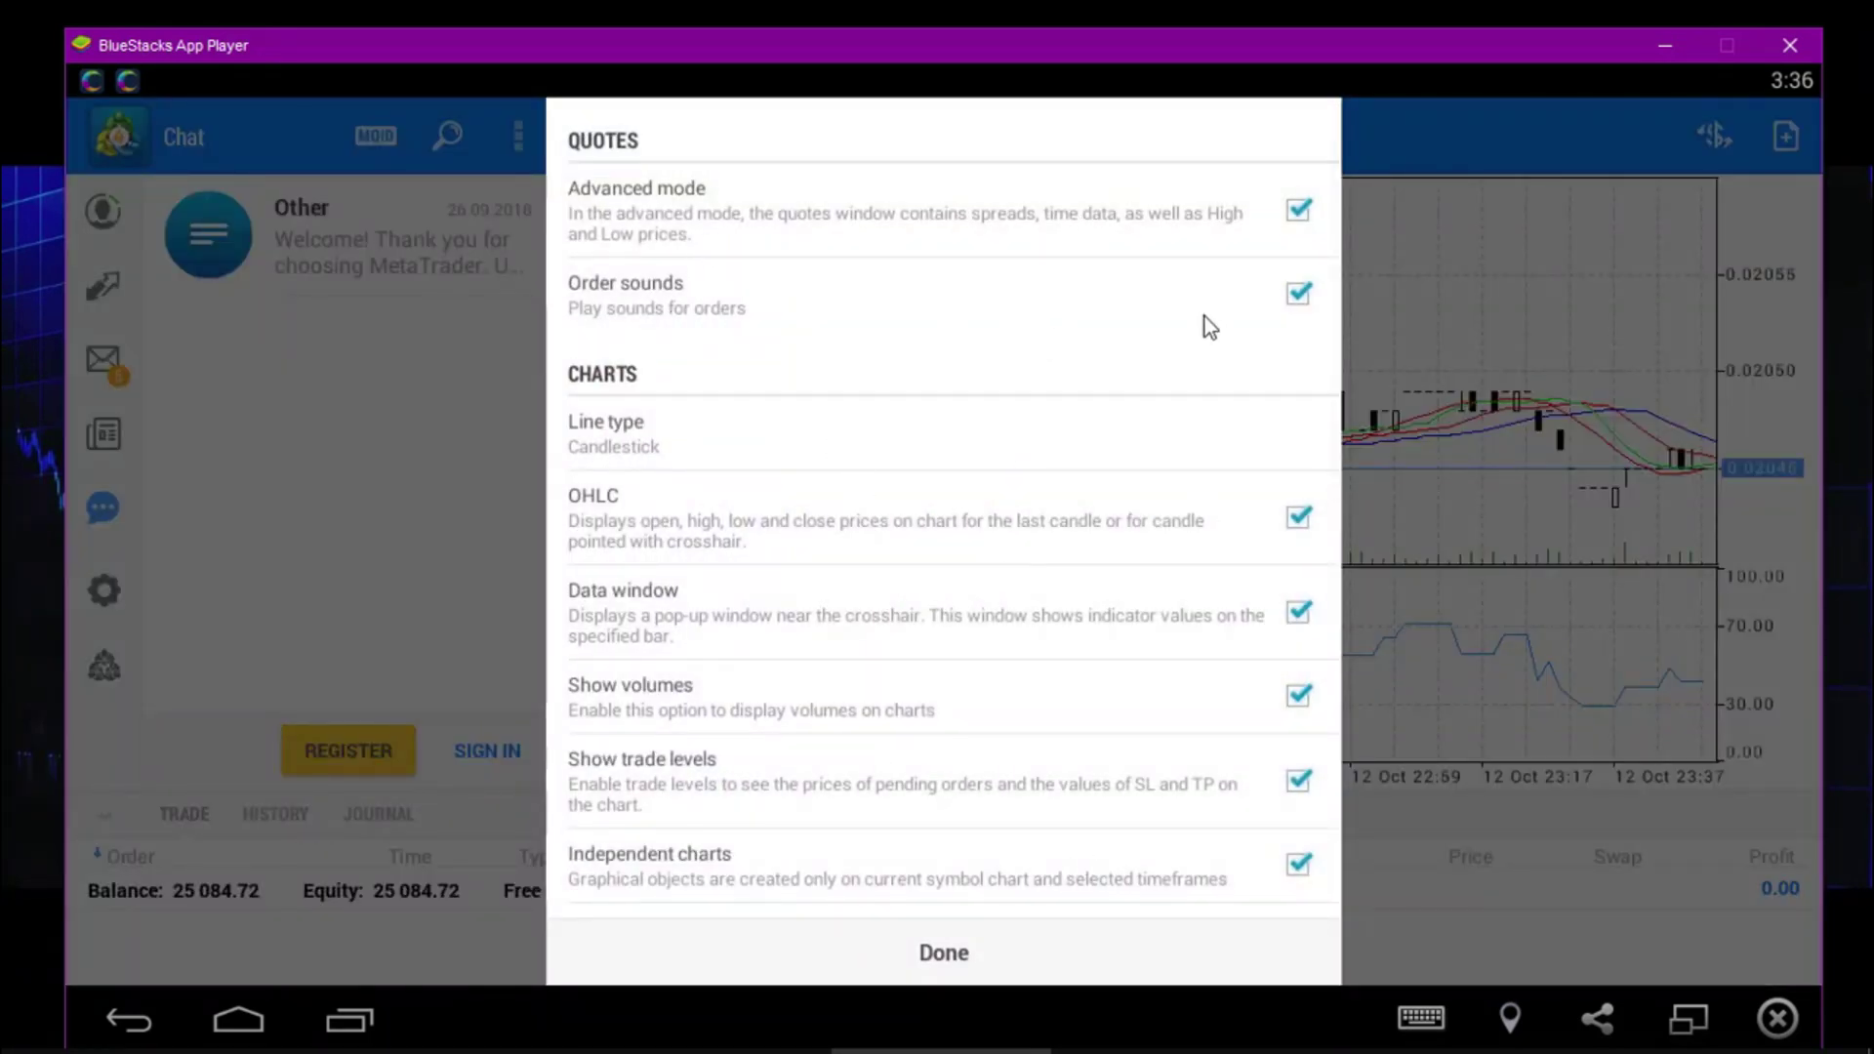
pyautogui.scroll(-5, 1155, 342)
pyautogui.scroll(5, 1162, 556)
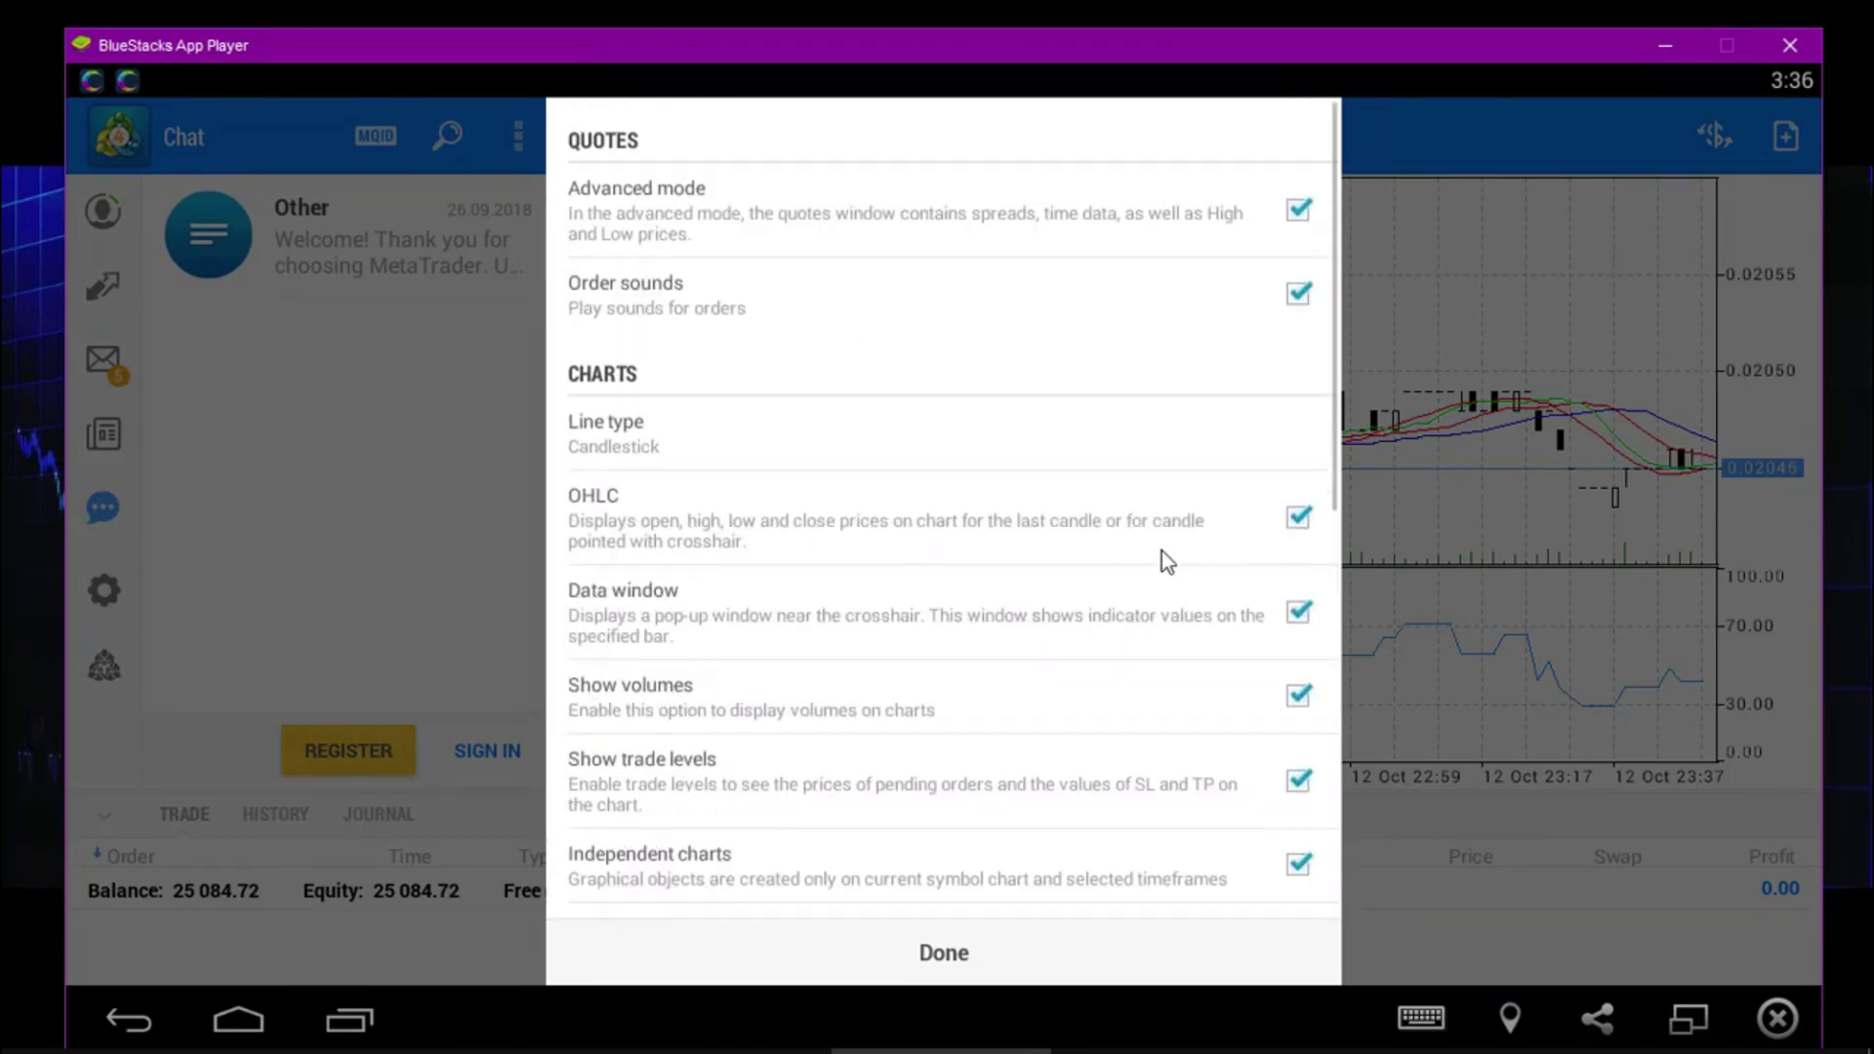
pyautogui.scroll(-5, 1142, 673)
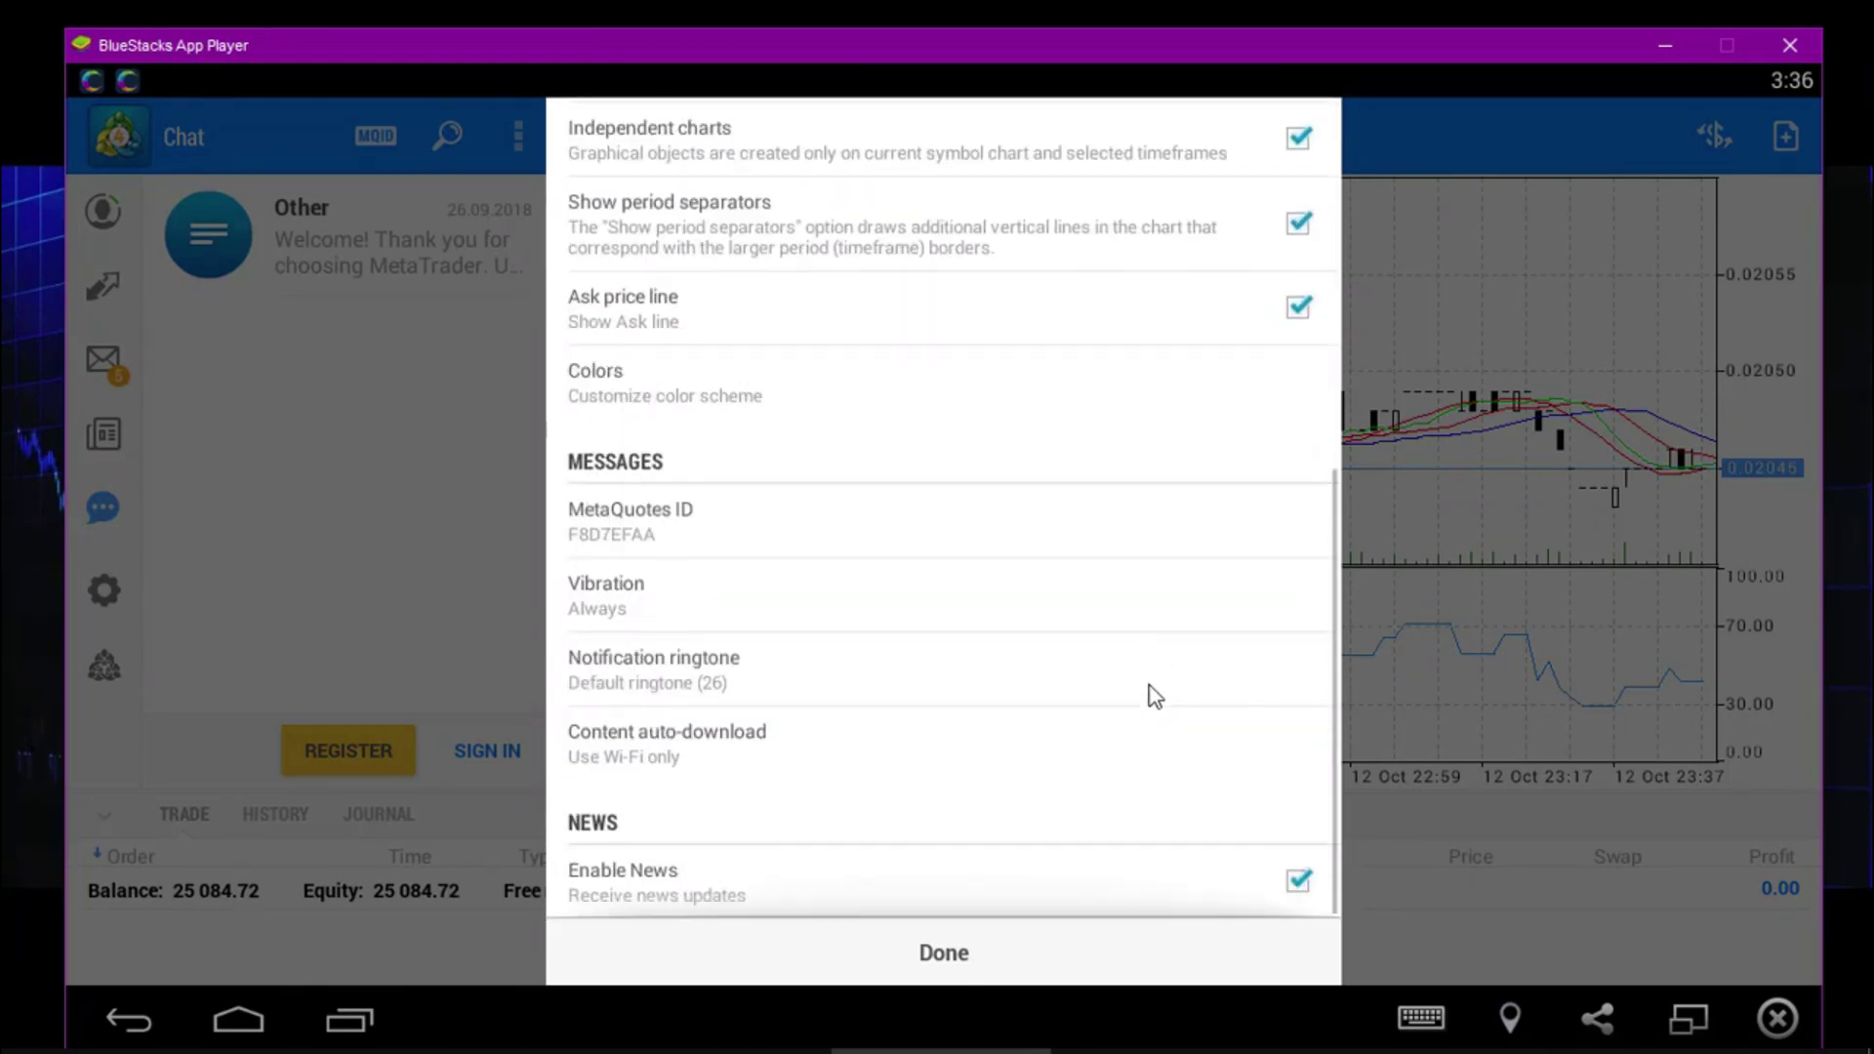
pyautogui.click(951, 955)
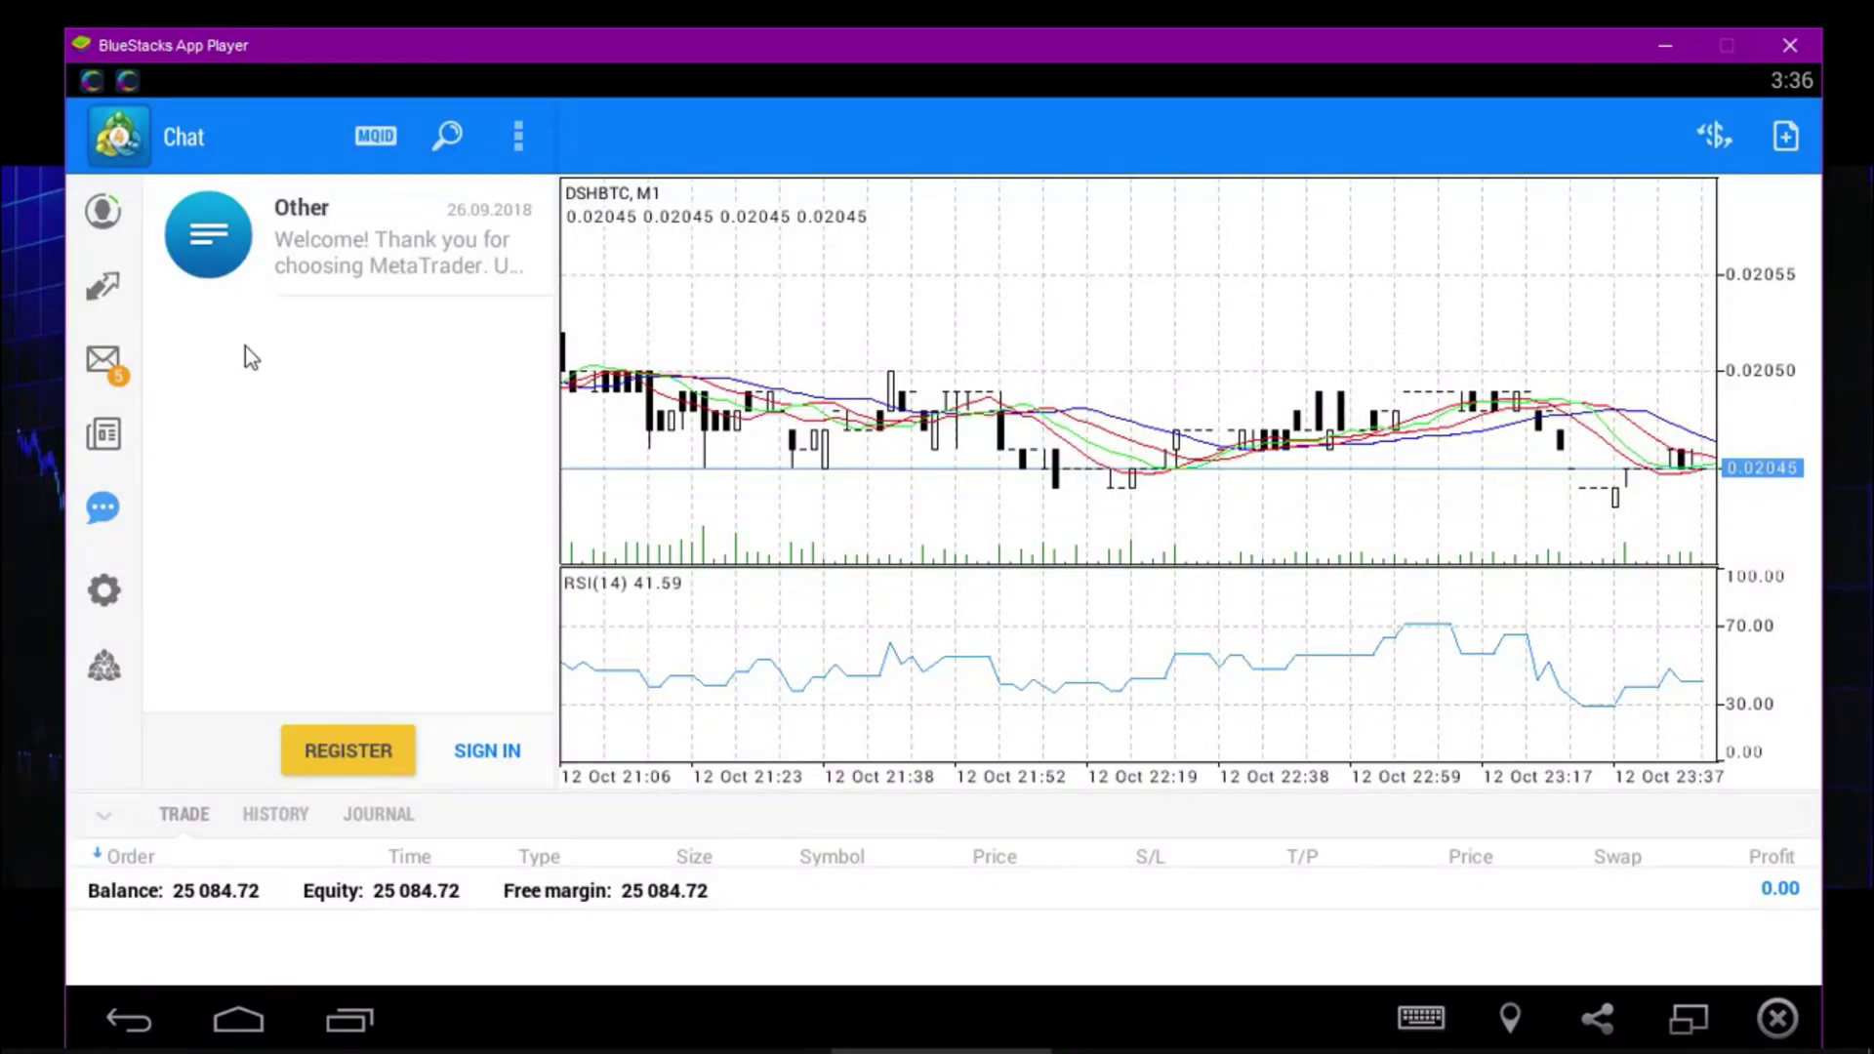
# View the app's version and rating information, then close it
pyautogui.click(109, 662)
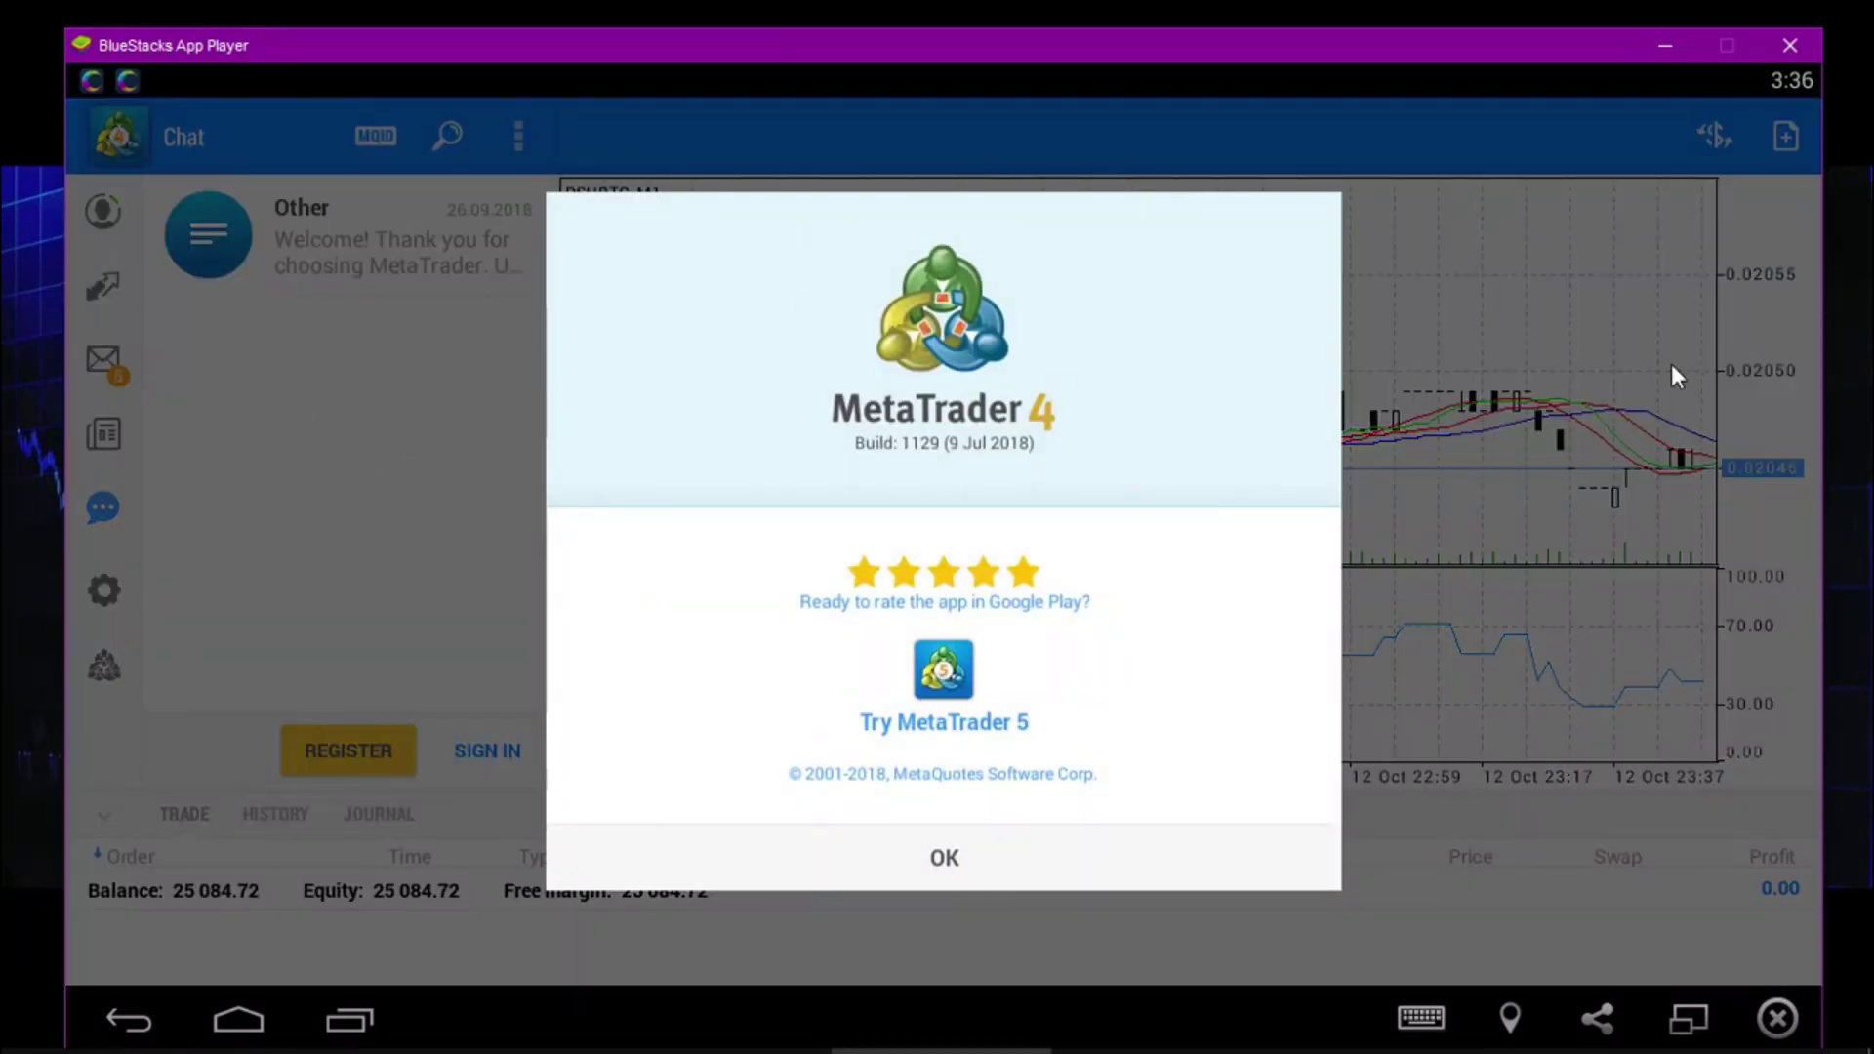
pyautogui.click(1010, 847)
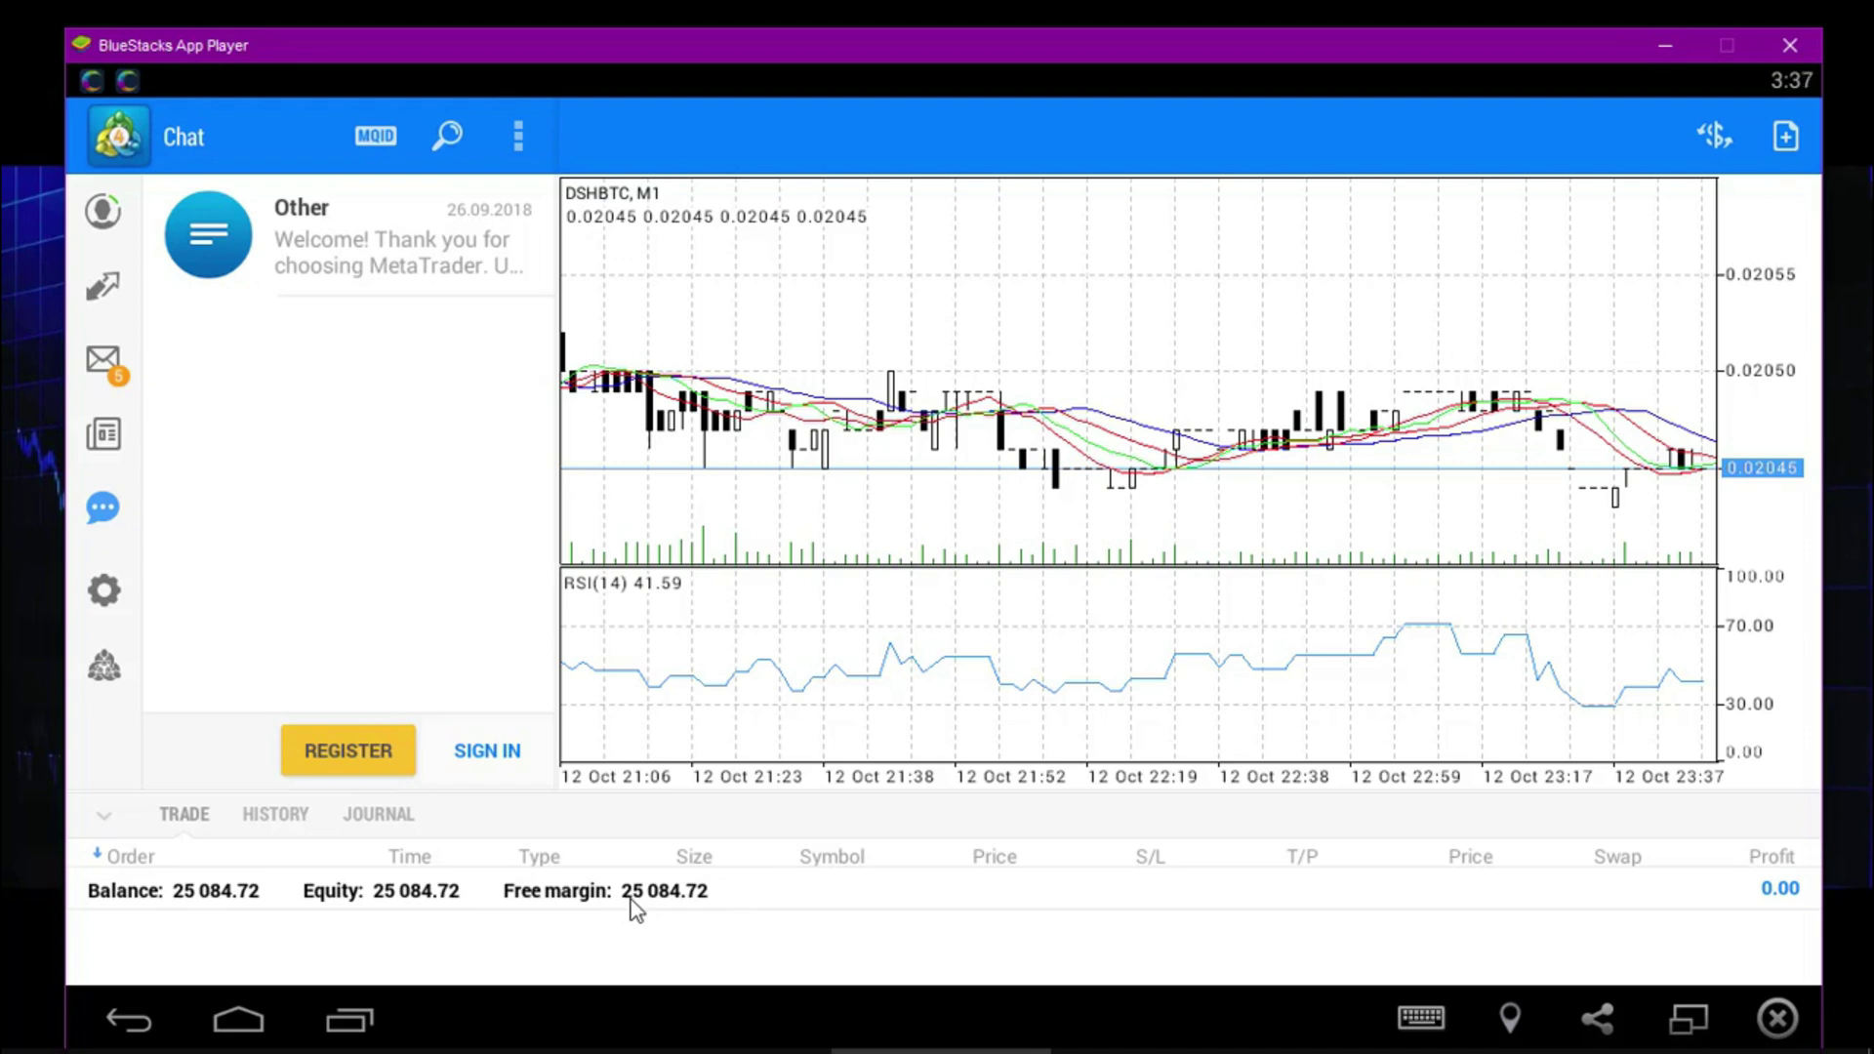
# Examine the account's history, journal and trade records, then collapse the area that holds them
pyautogui.click(296, 821)
pyautogui.scroll(-3, 1214, 876)
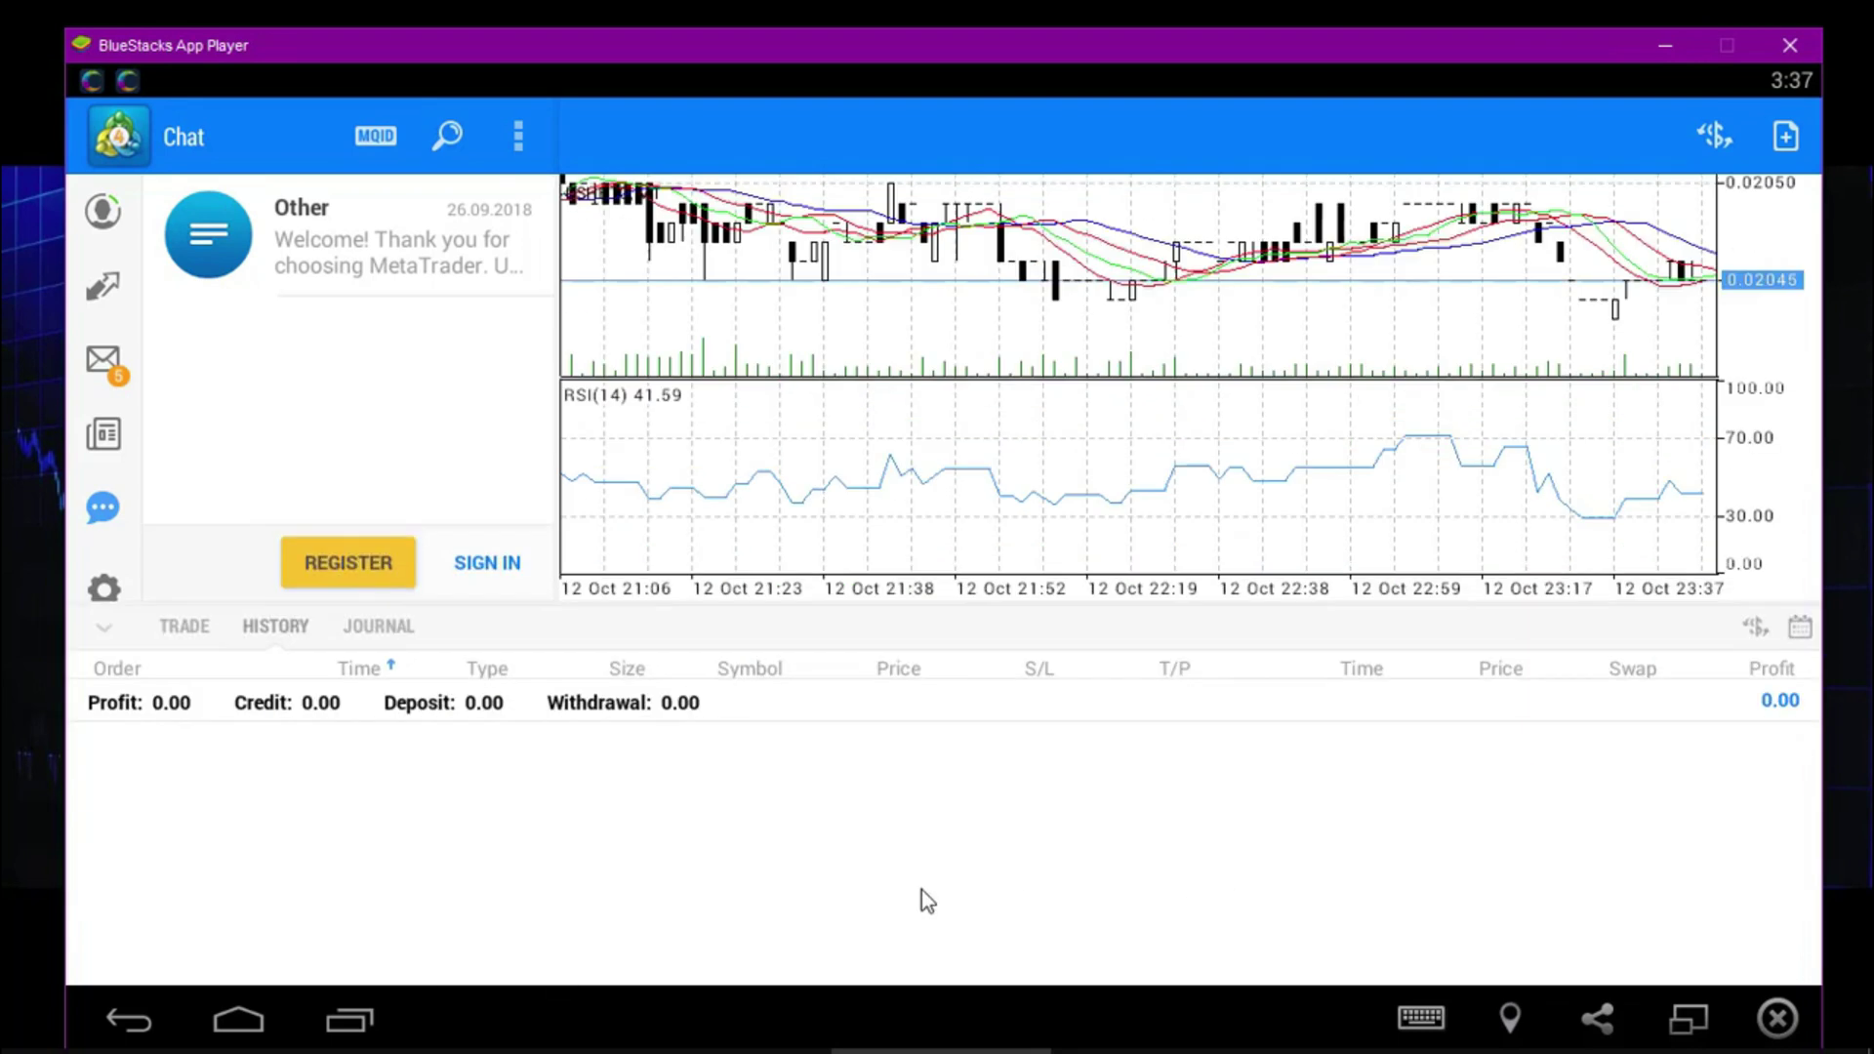
pyautogui.click(381, 625)
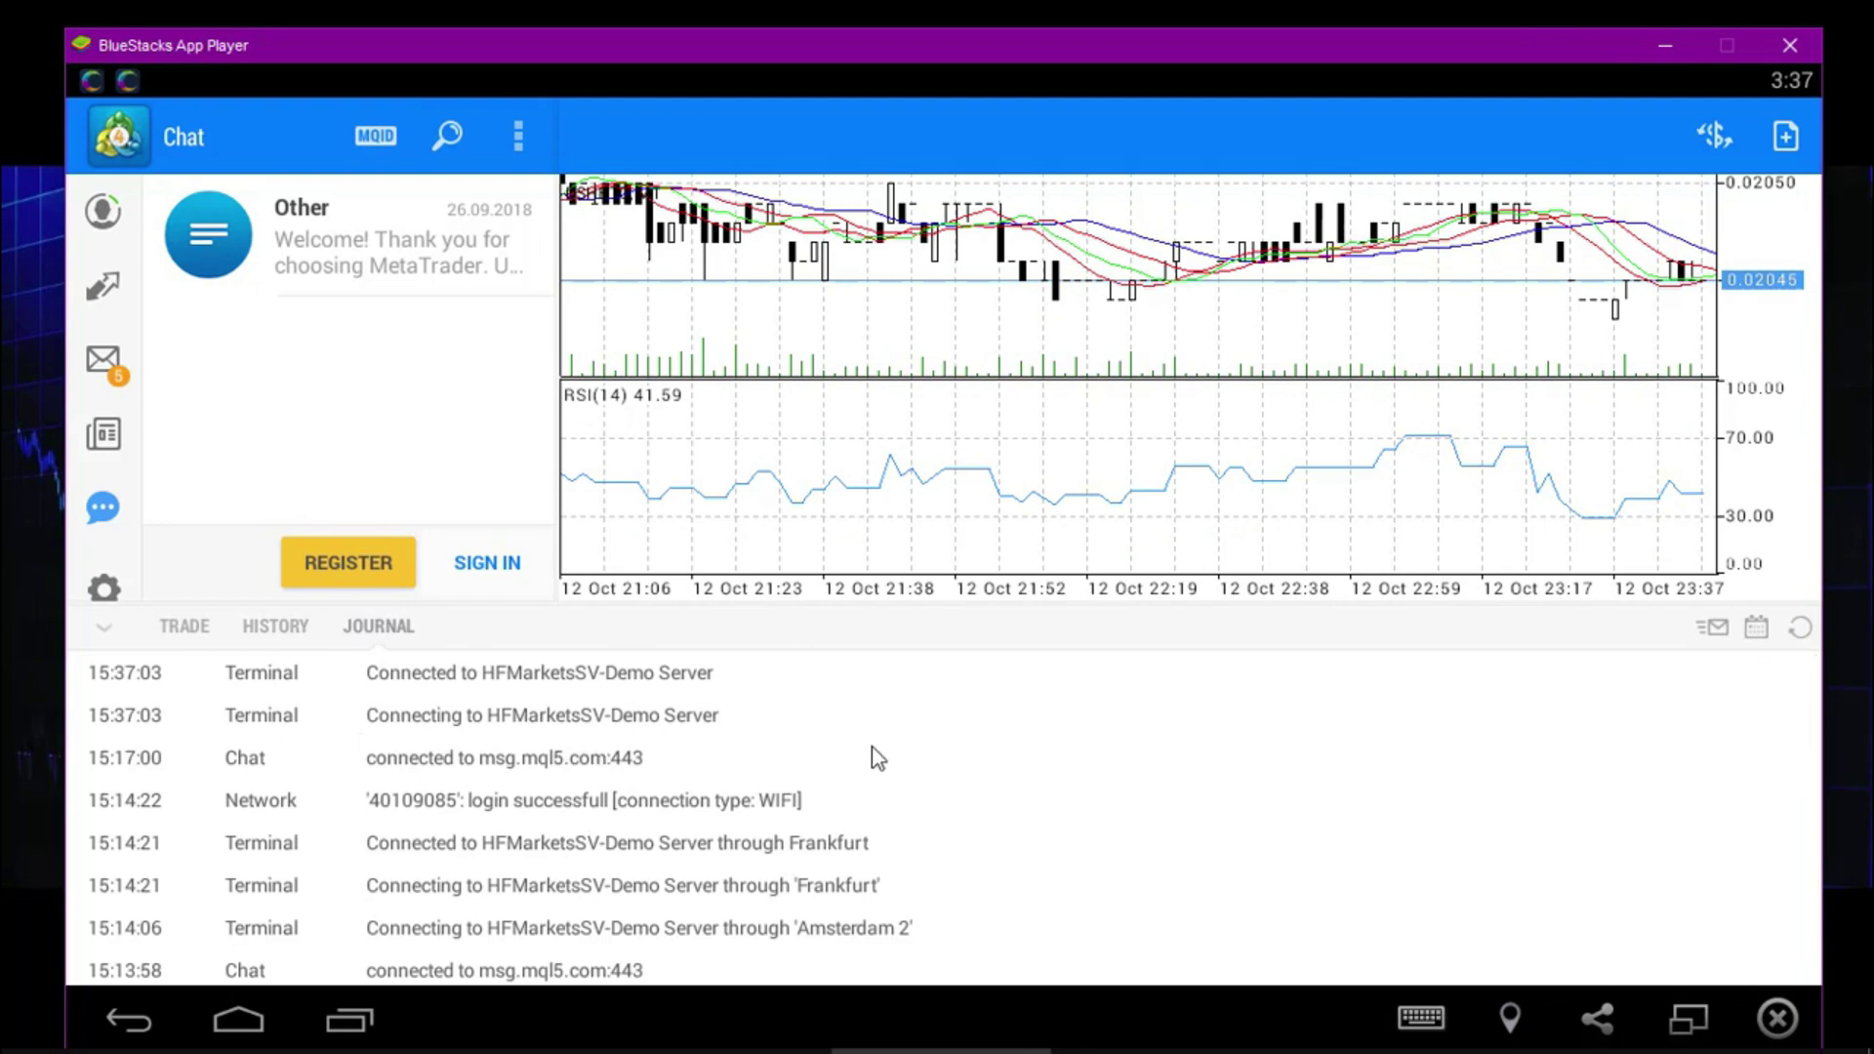
pyautogui.scroll(-5, 878, 758)
pyautogui.scroll(5, 878, 758)
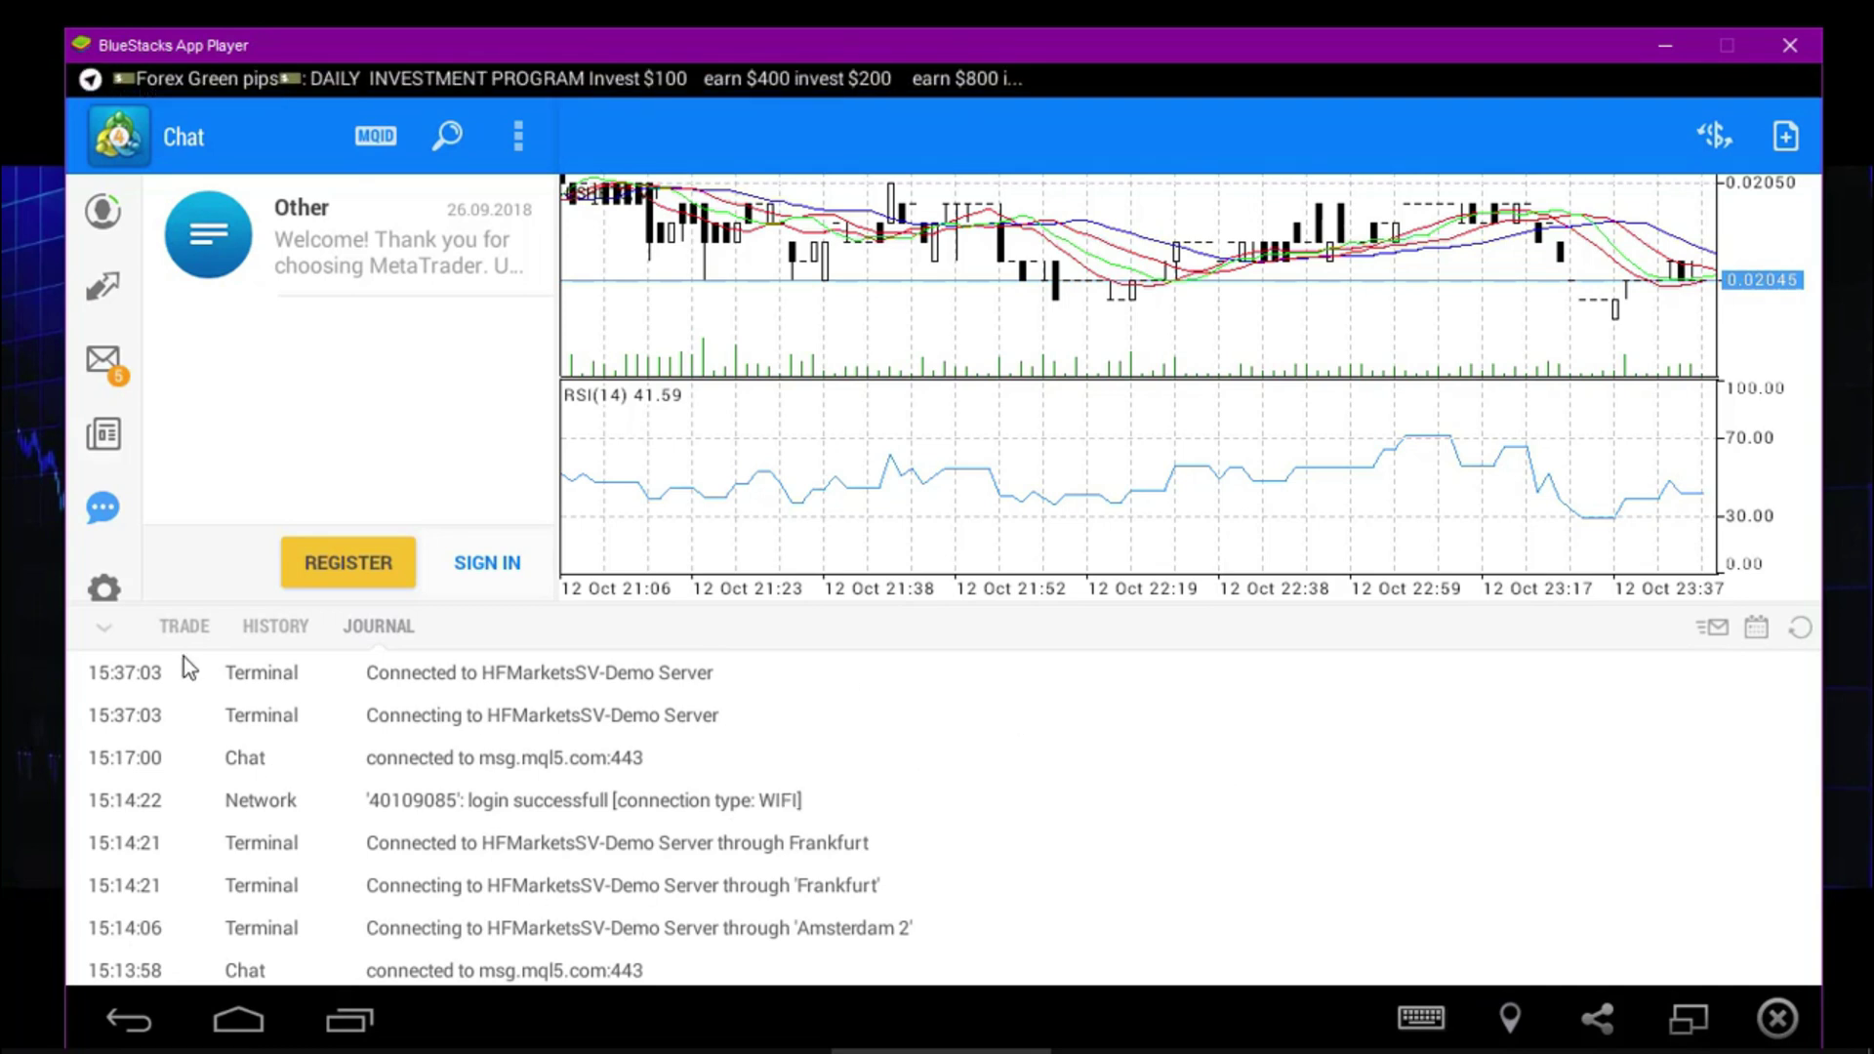
pyautogui.click(185, 628)
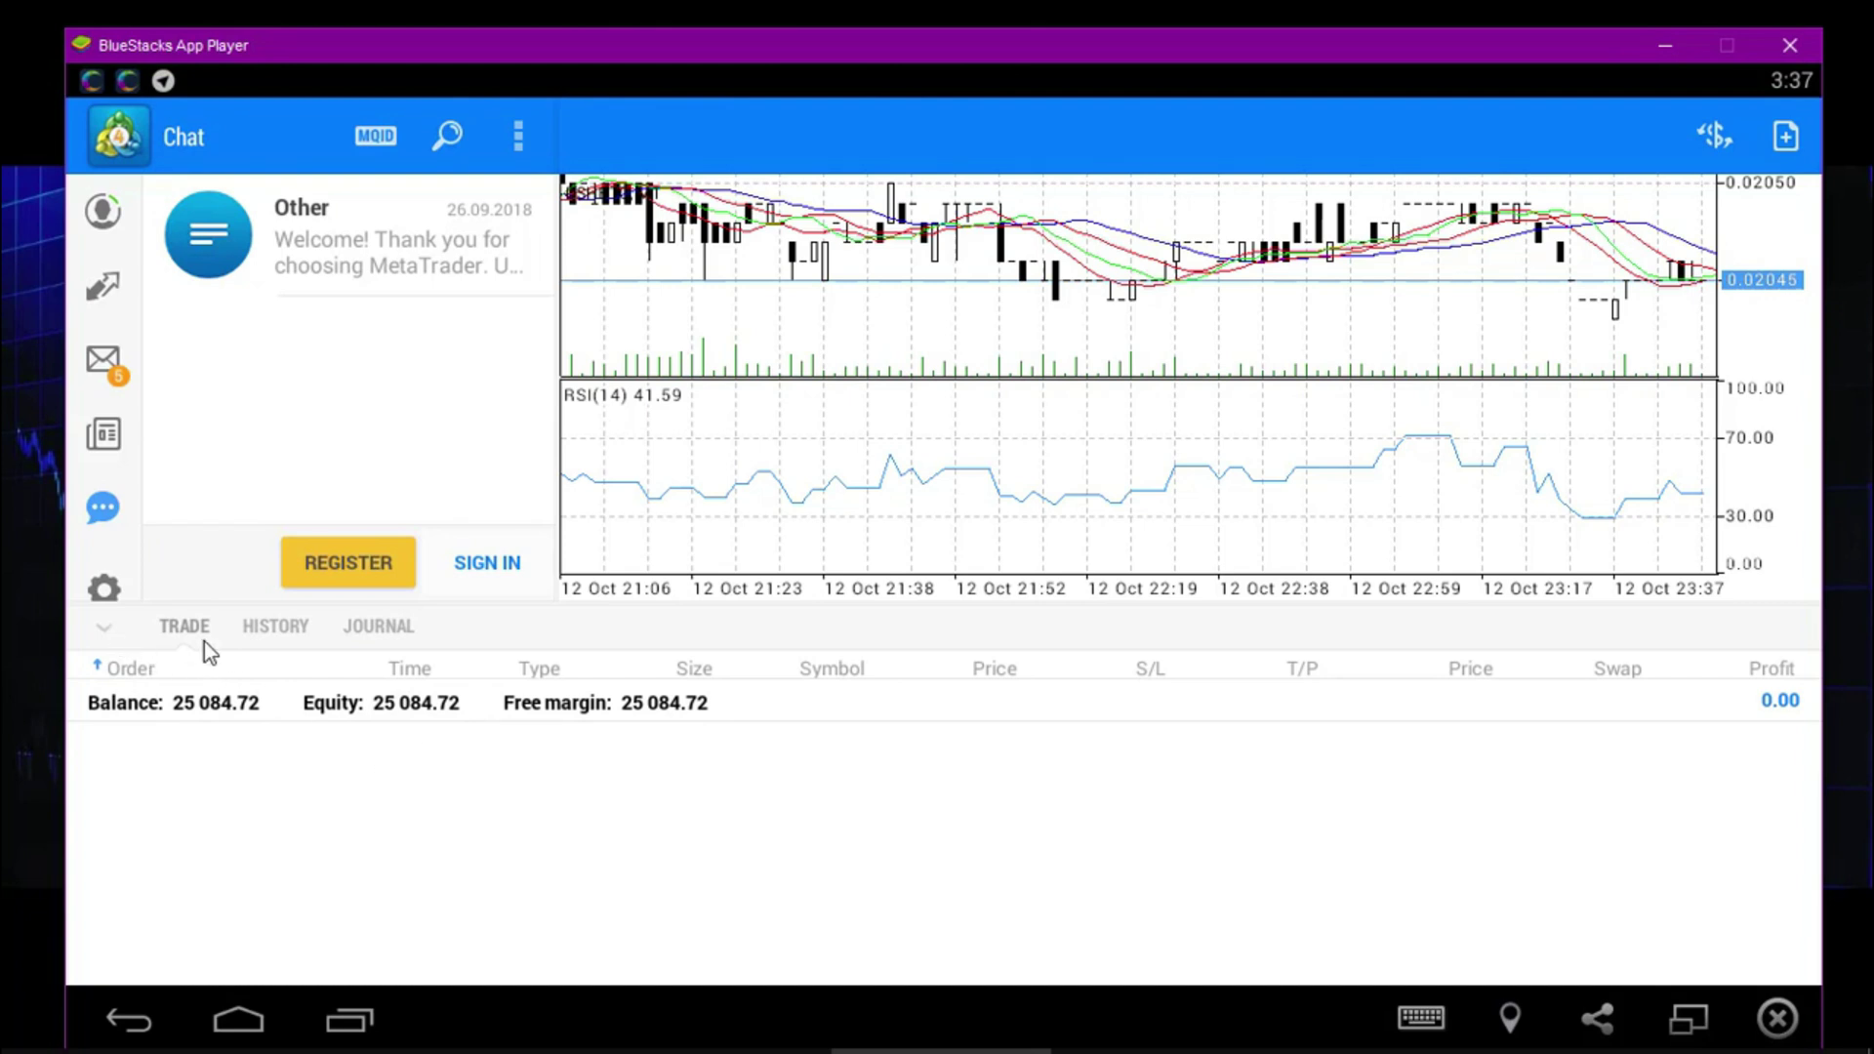
pyautogui.click(104, 630)
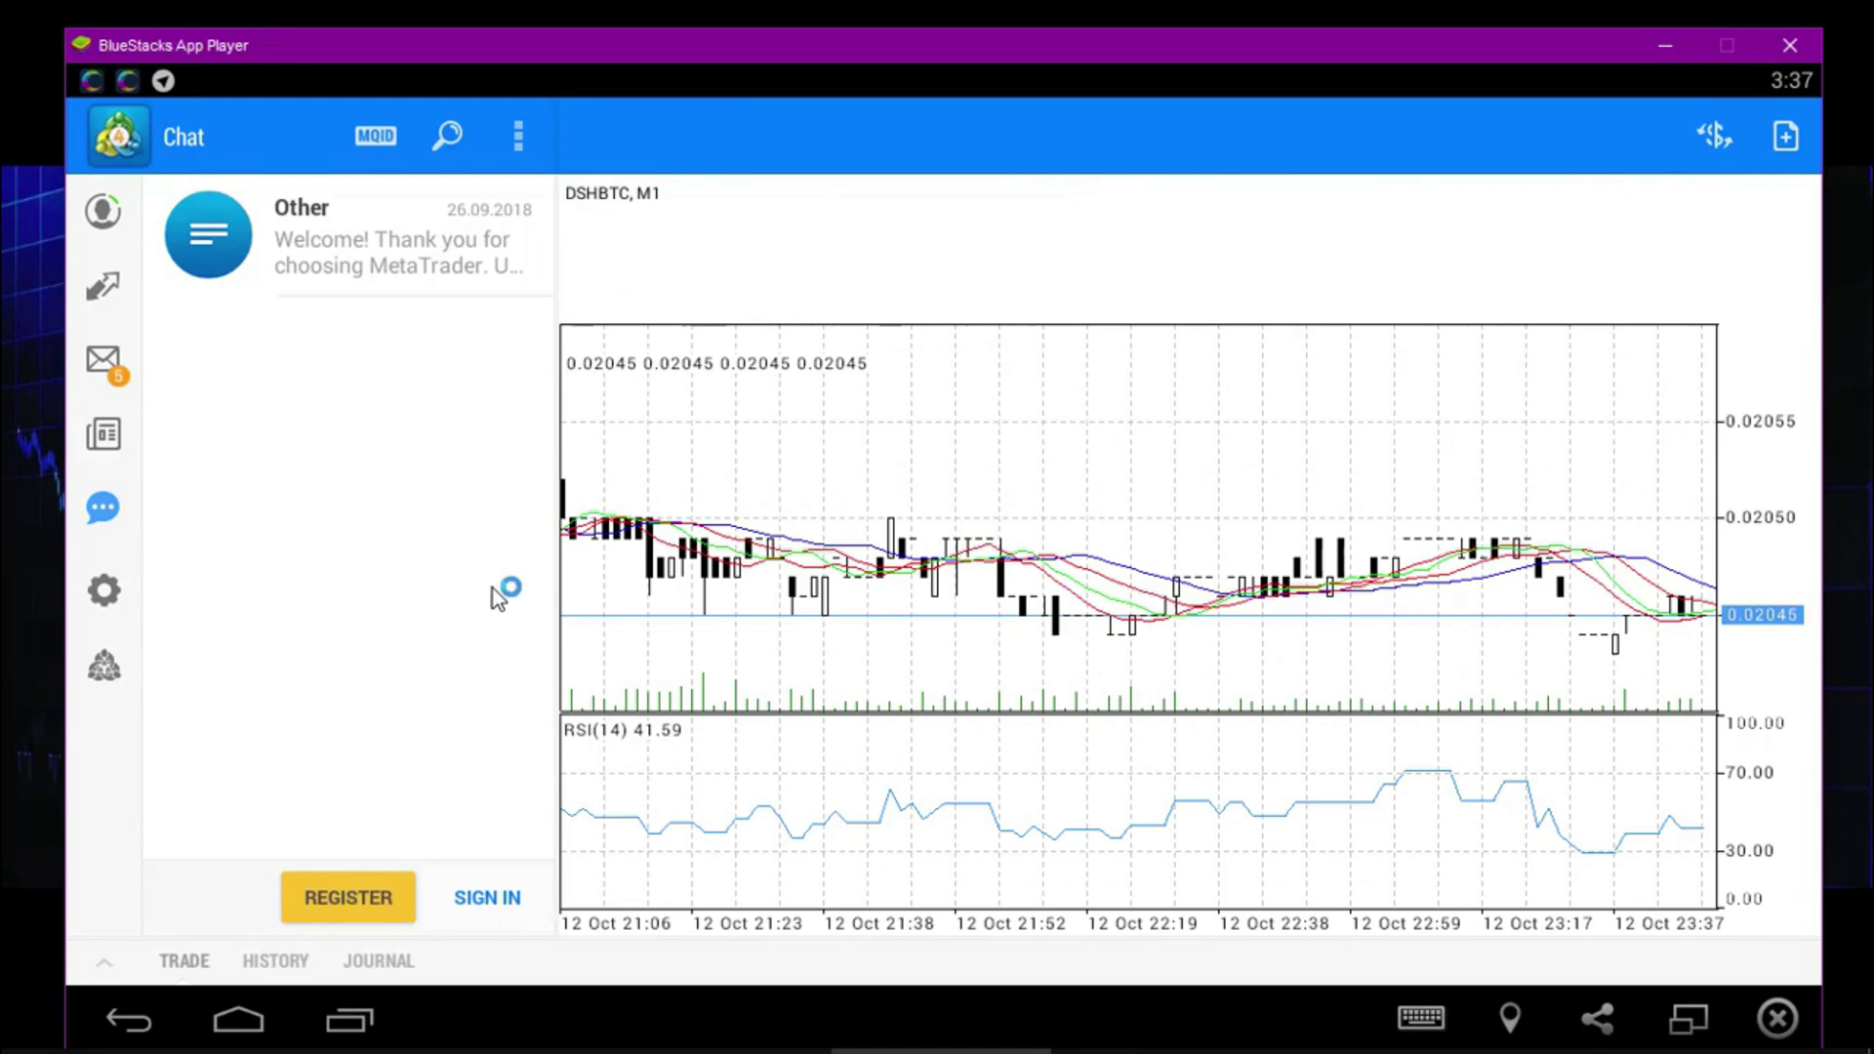
# Open the selected symbols for editing, try to grab GBPUSD for reordering, and return to the quotes
pyautogui.click(103, 285)
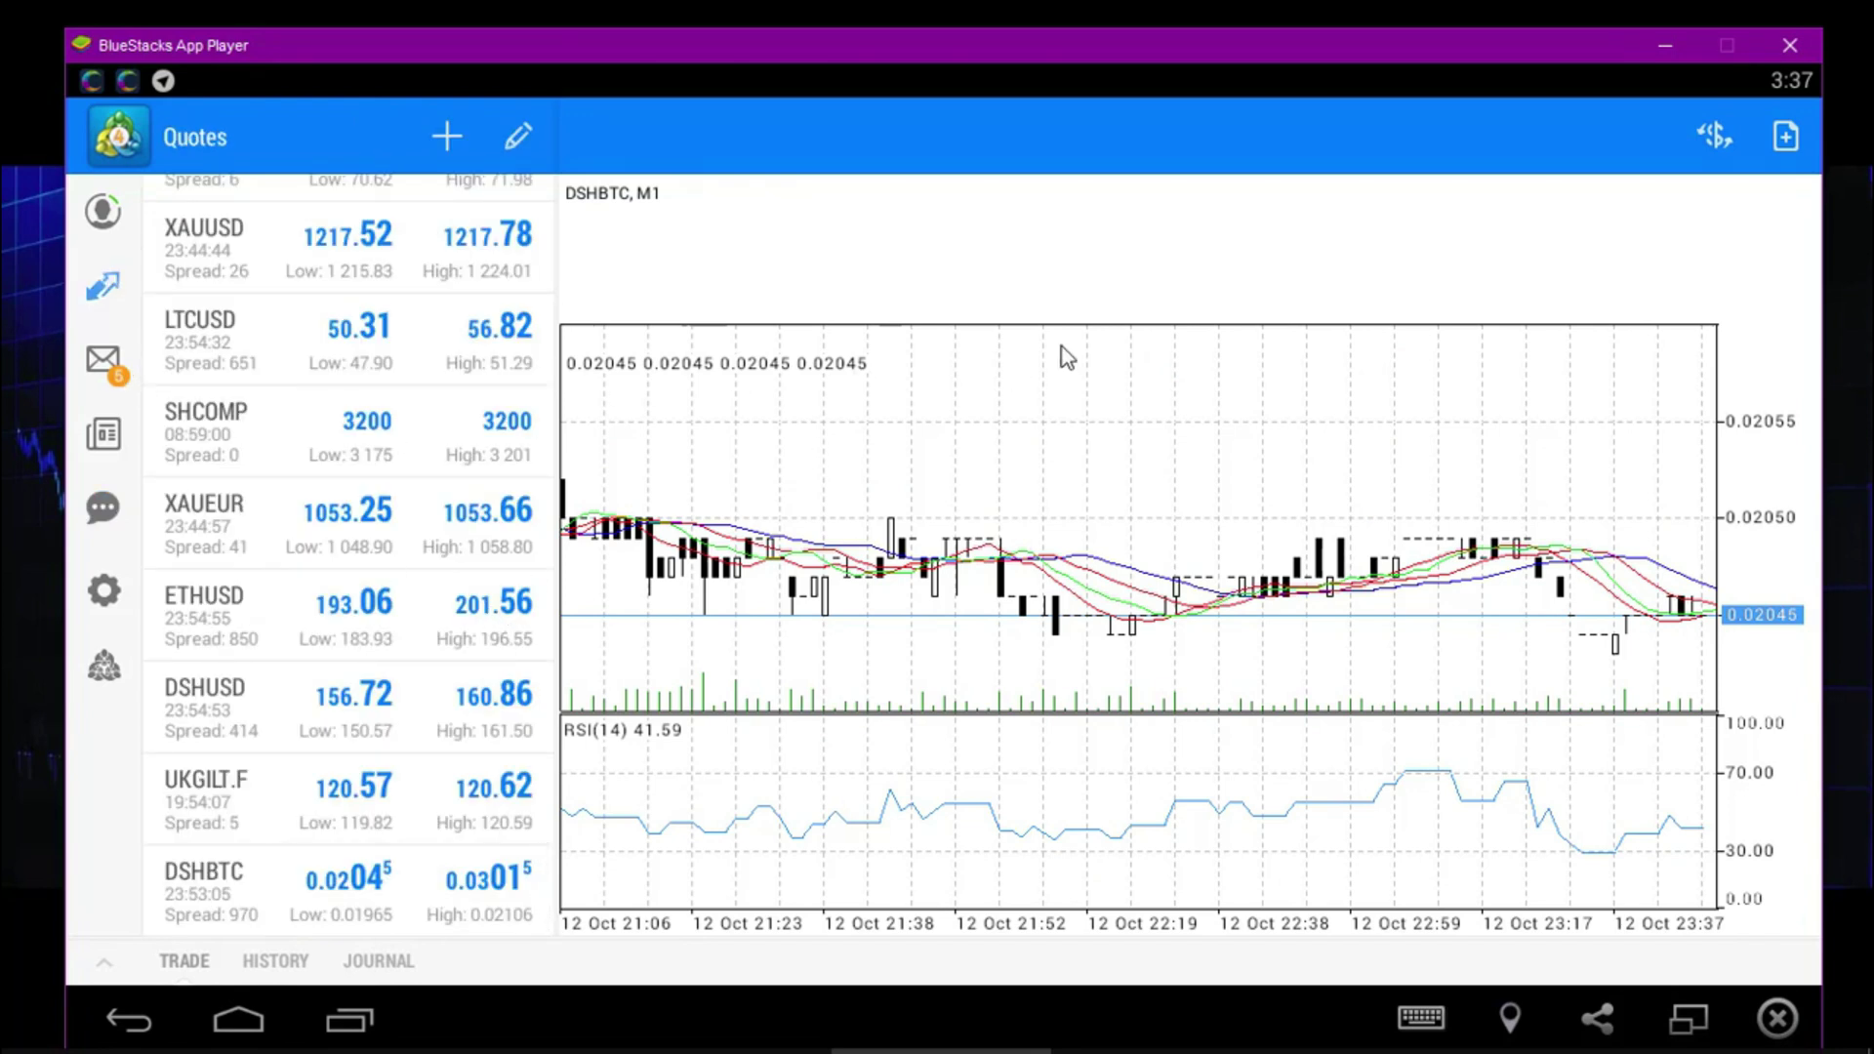
pyautogui.click(519, 139)
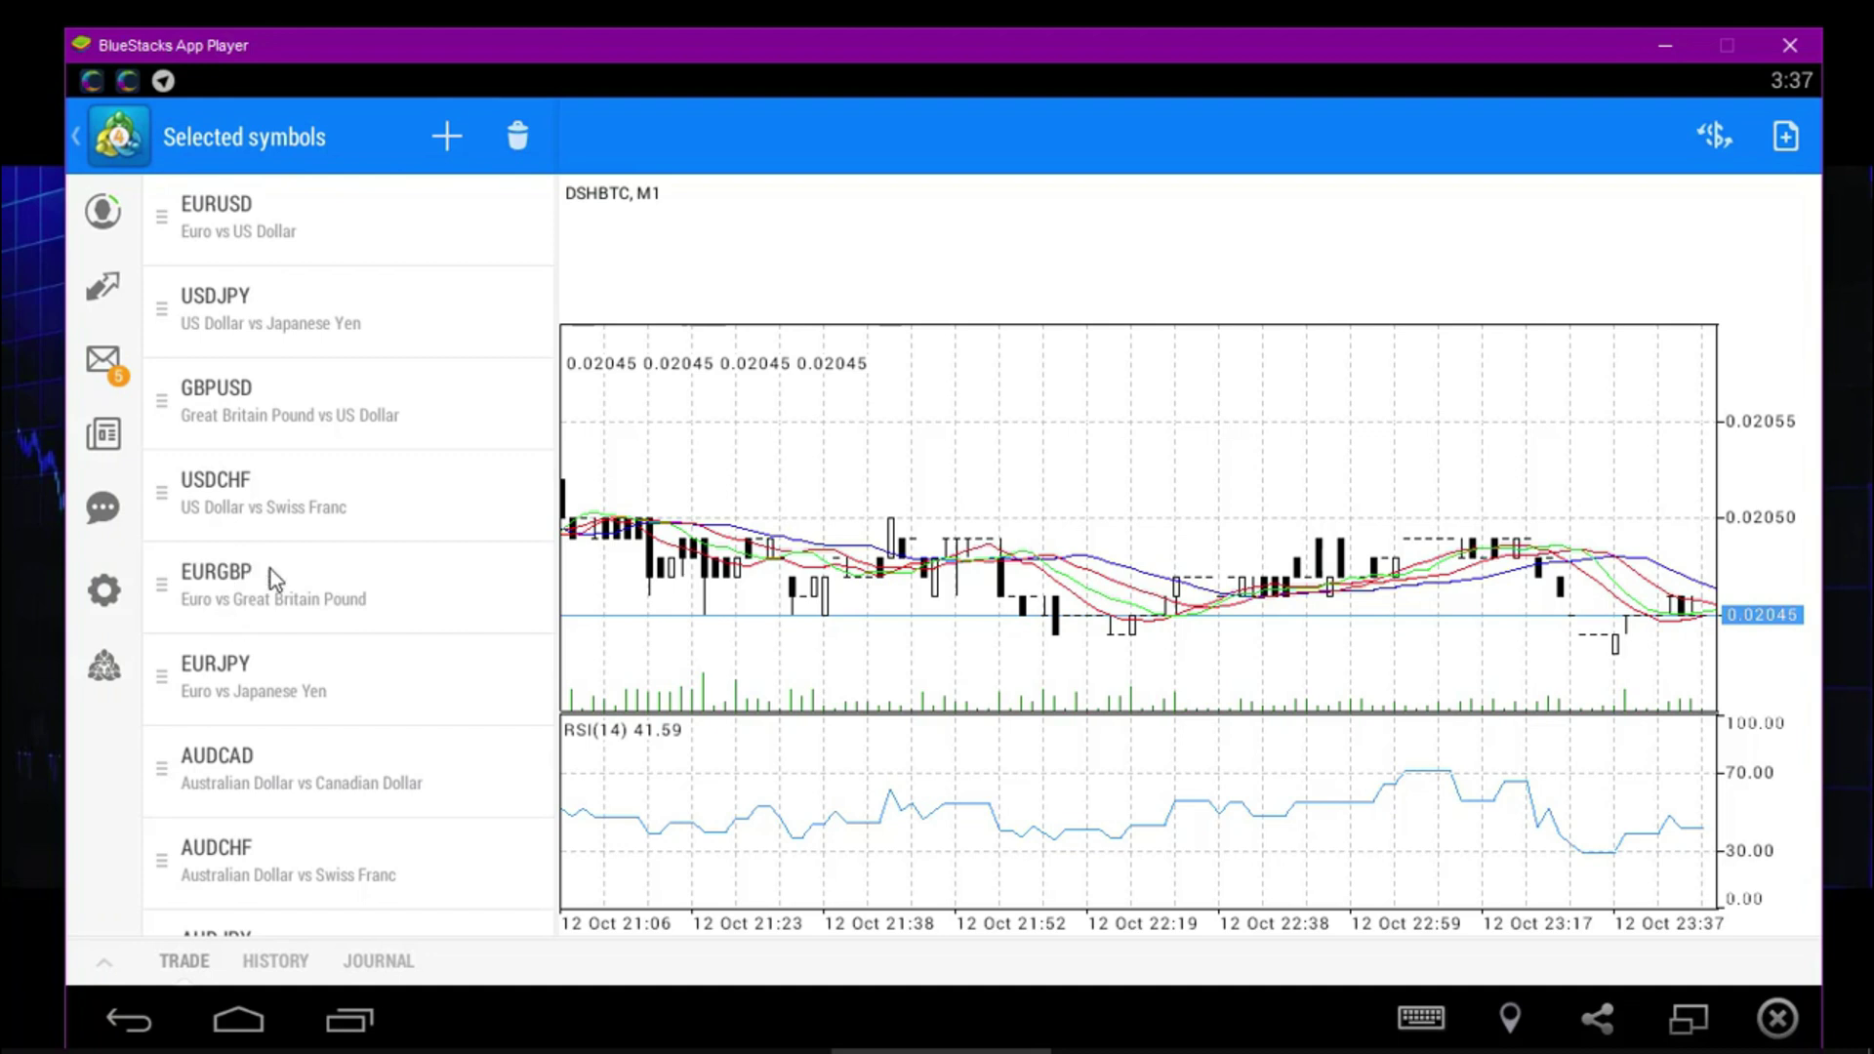
pyautogui.click(272, 409)
pyautogui.click(277, 412)
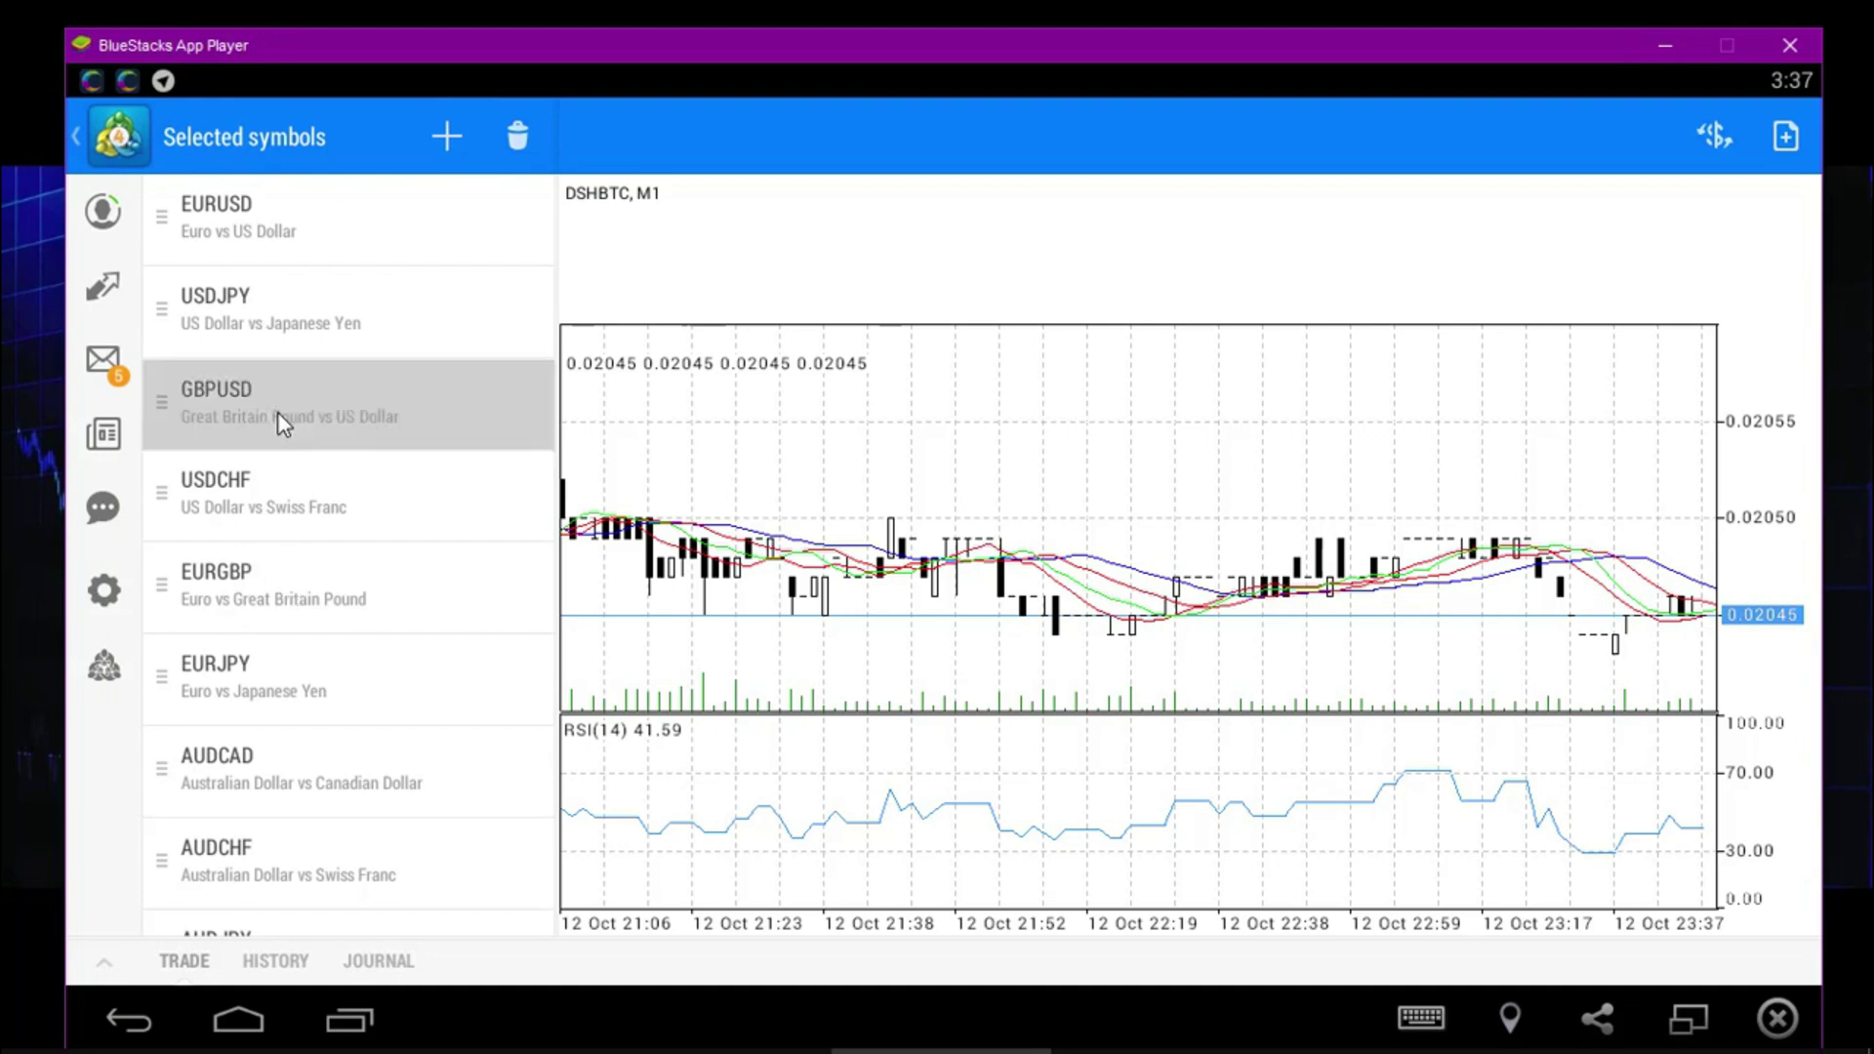
pyautogui.click(168, 407)
pyautogui.click(168, 410)
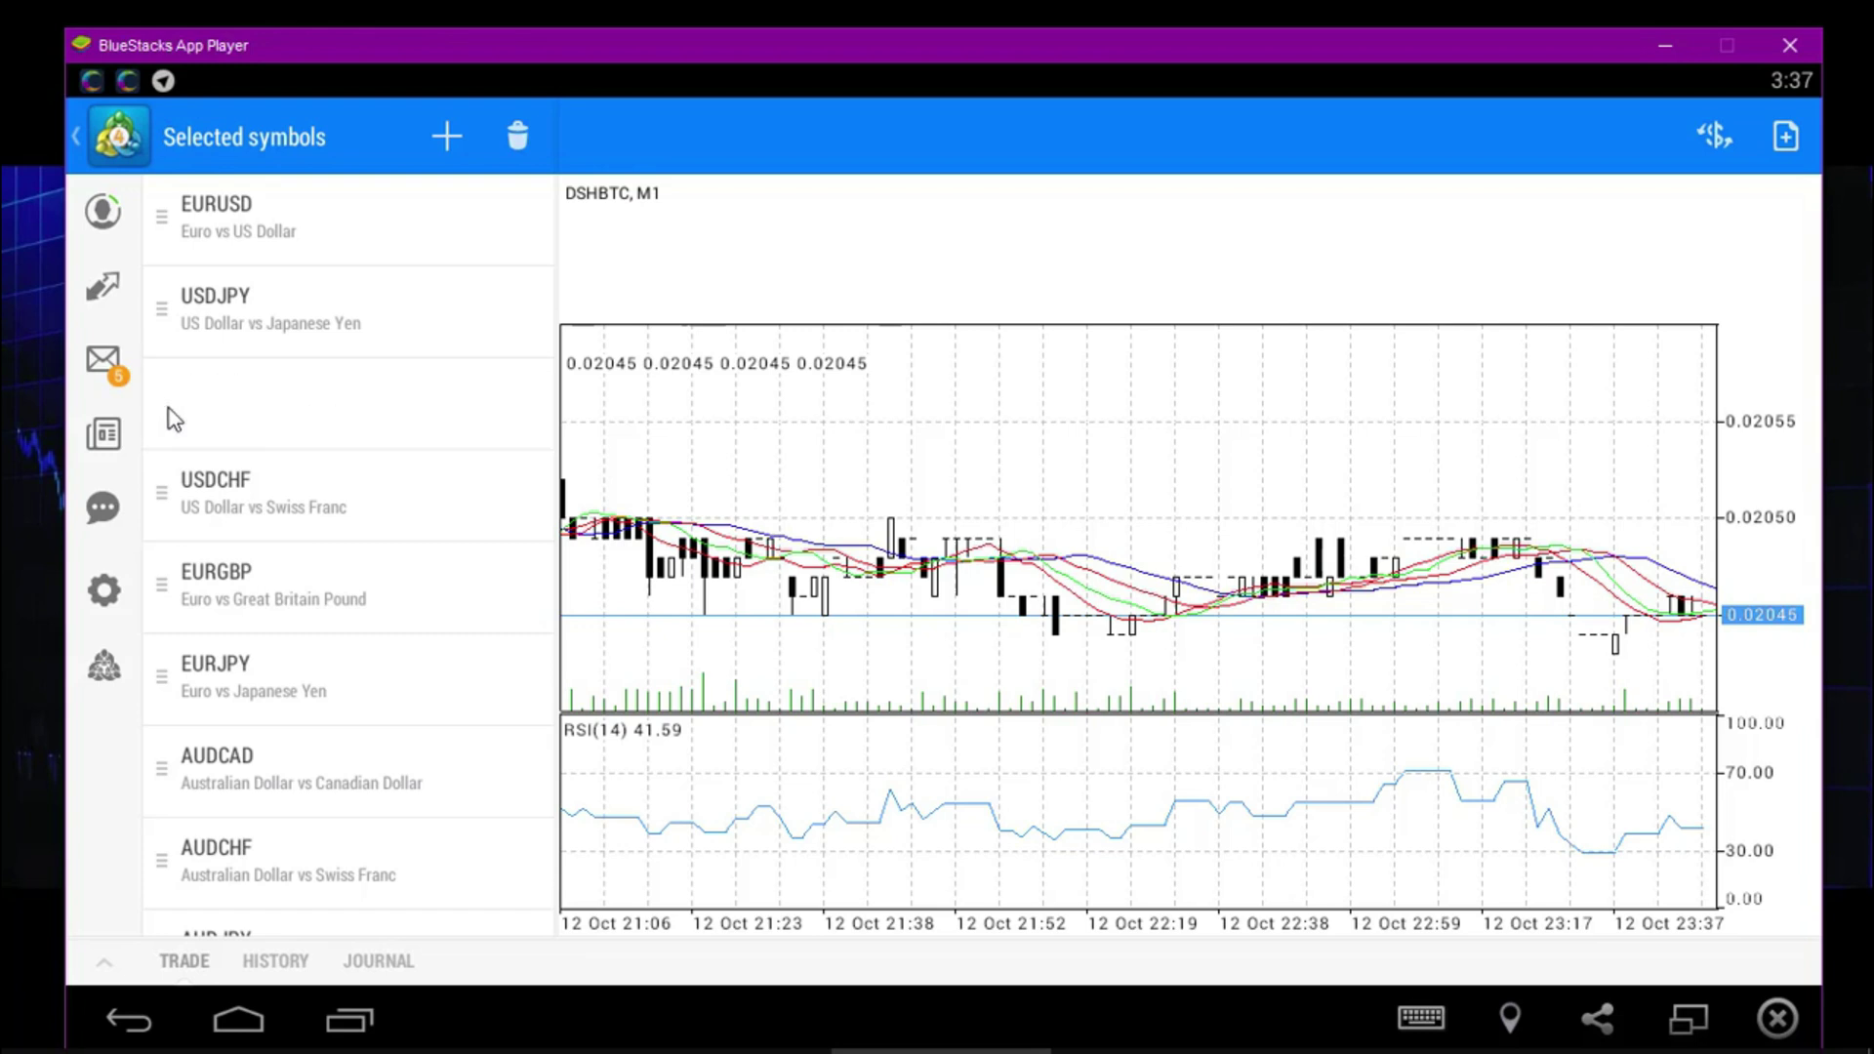
pyautogui.click(104, 286)
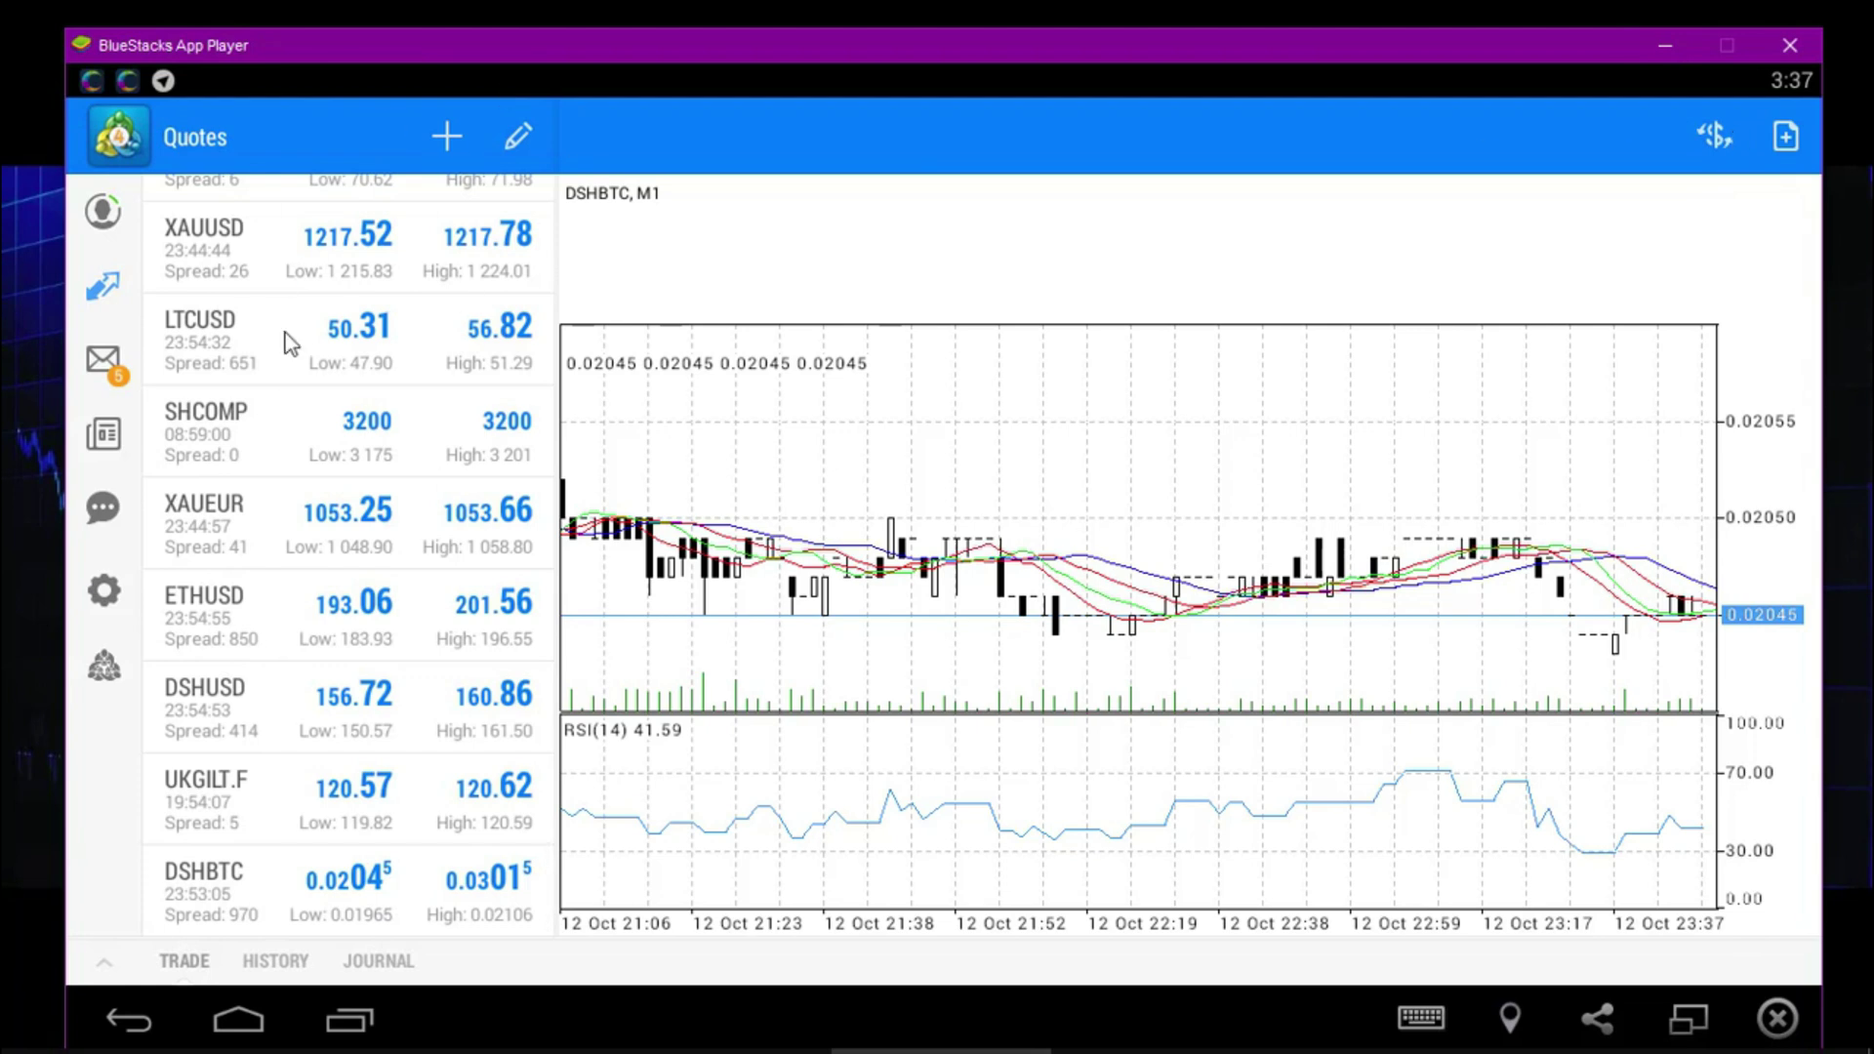
# Show the EURUSD chart from the quotes and hide the quotes list
pyautogui.click(107, 293)
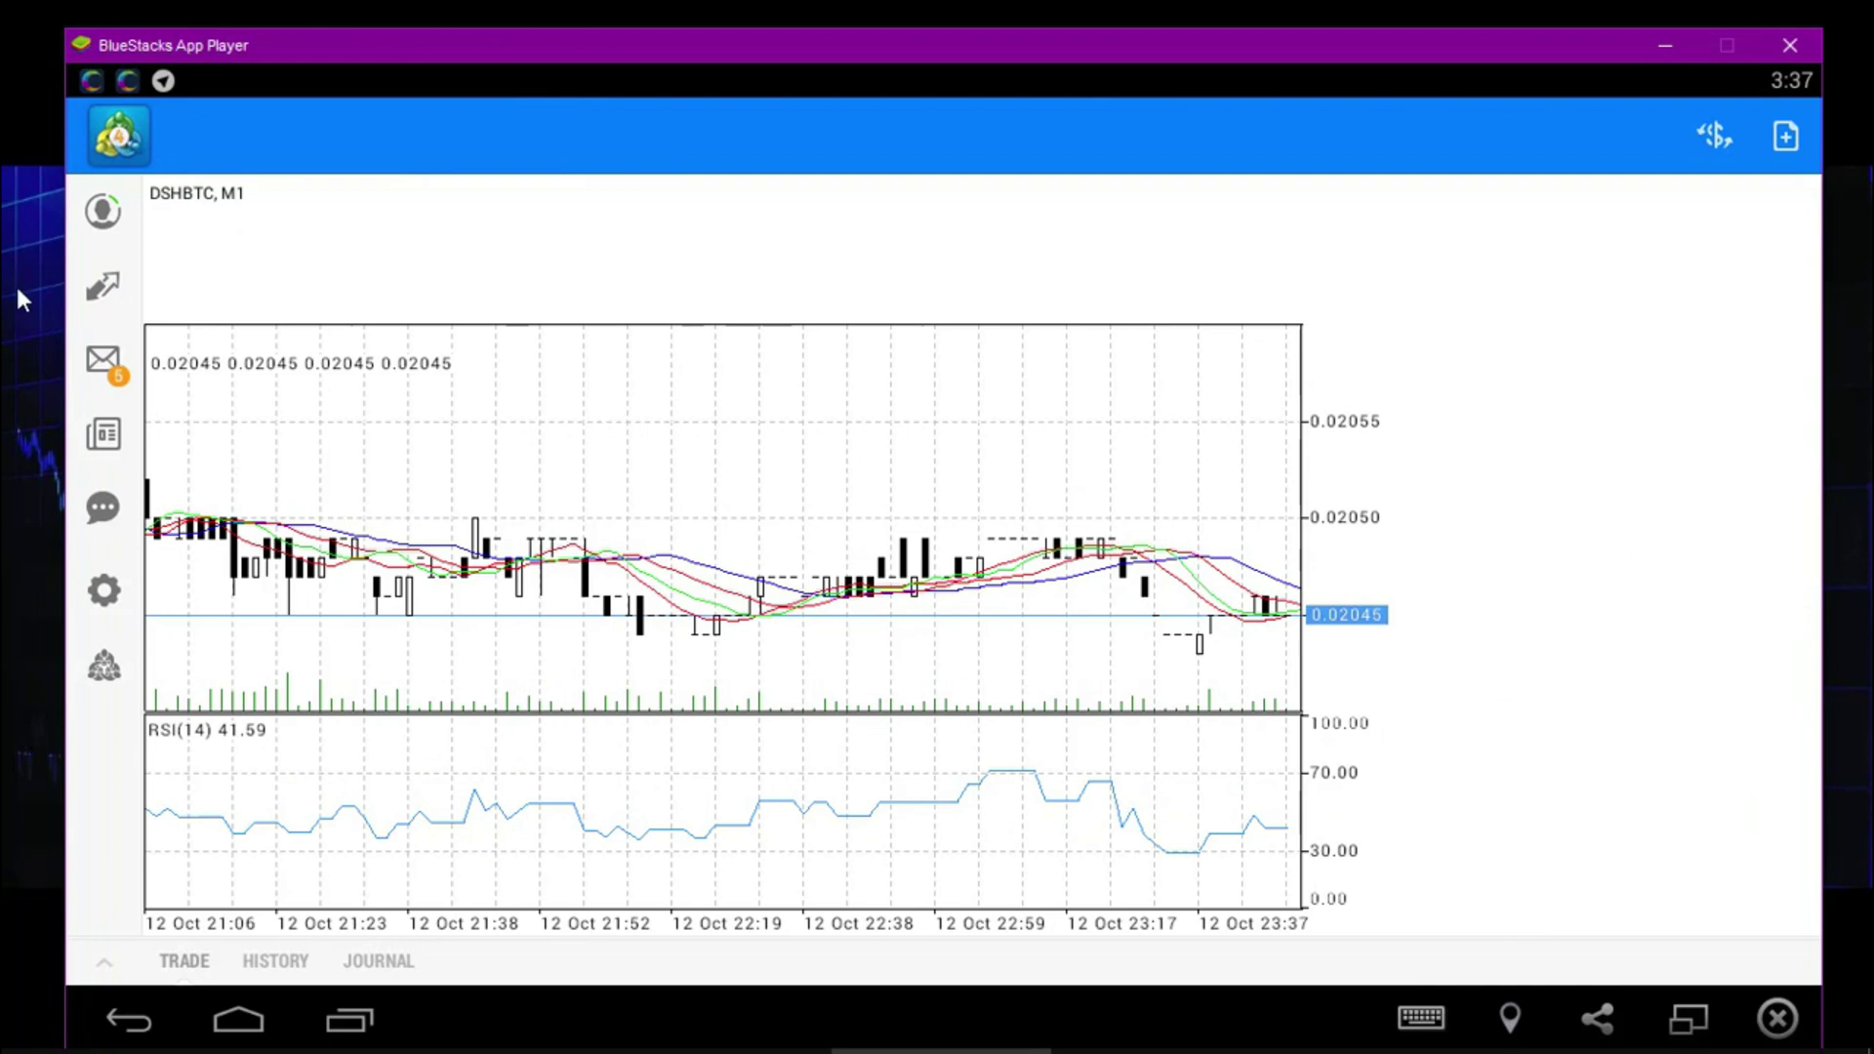
pyautogui.click(95, 288)
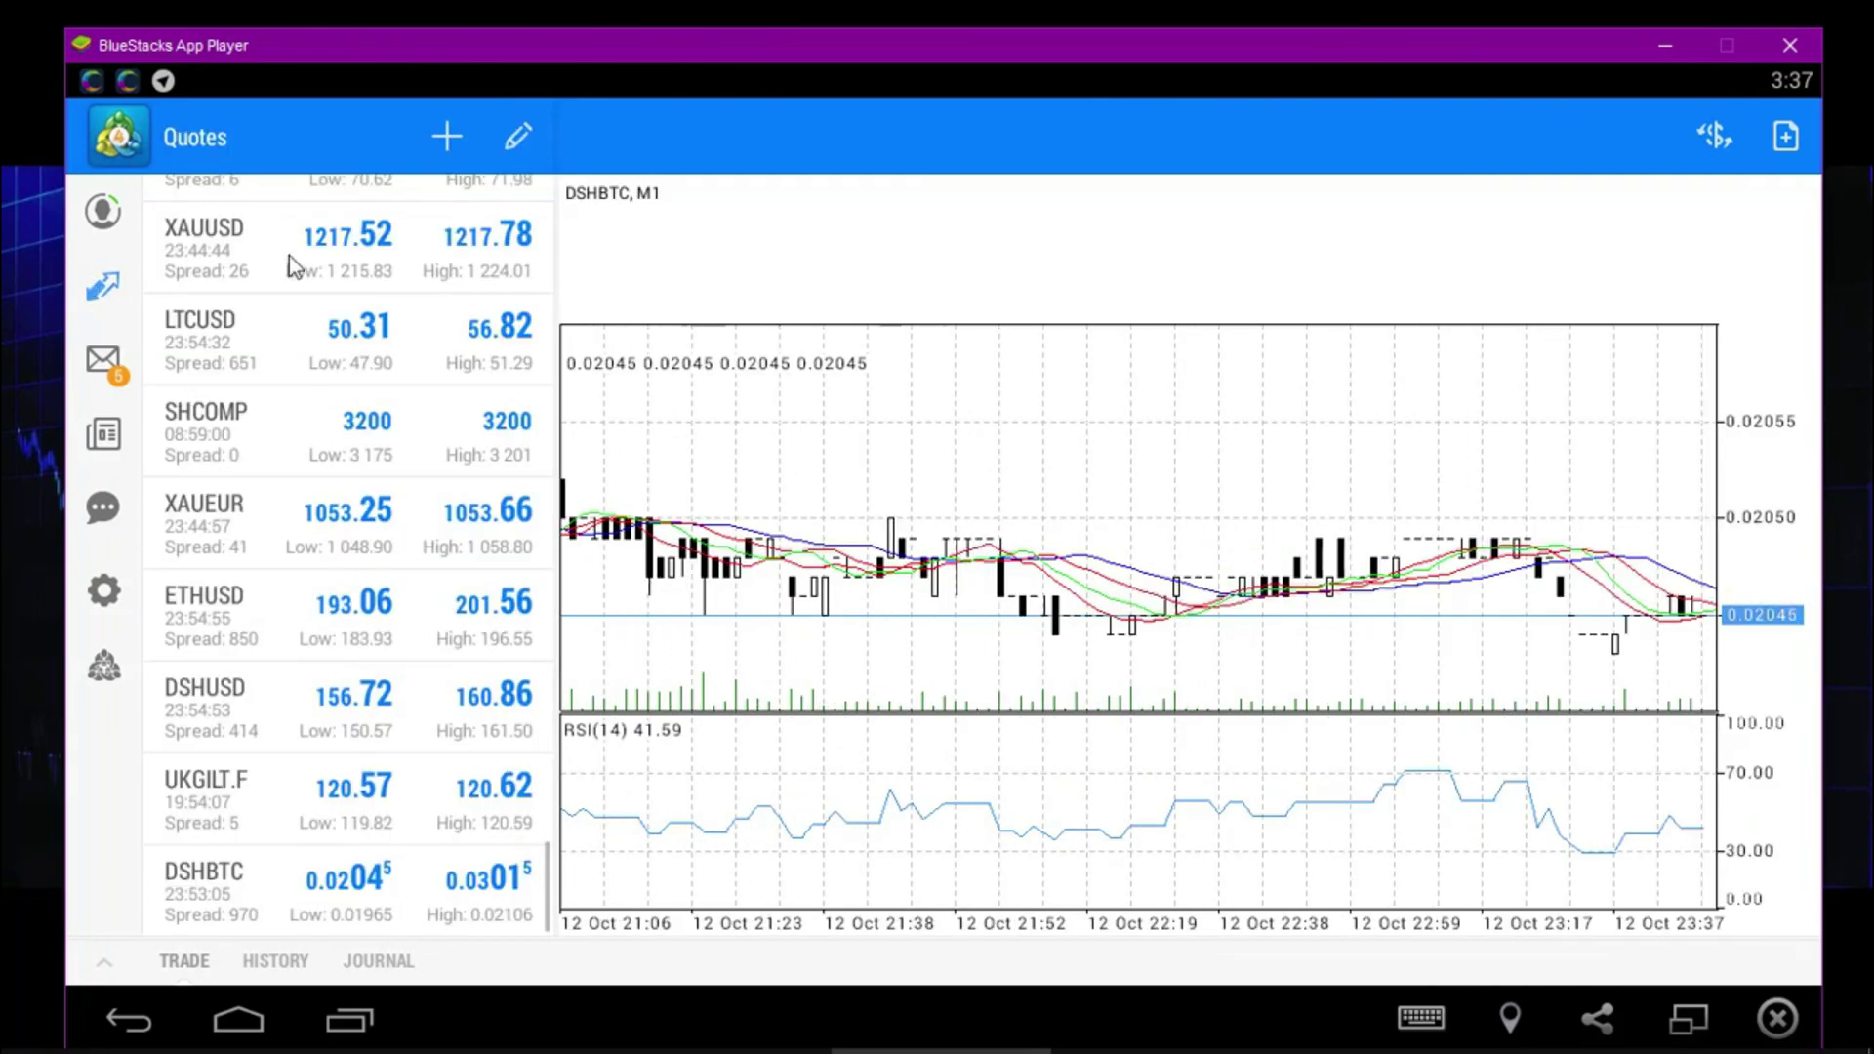
pyautogui.moveTo(289, 255); pyautogui.dragTo(295, 356)
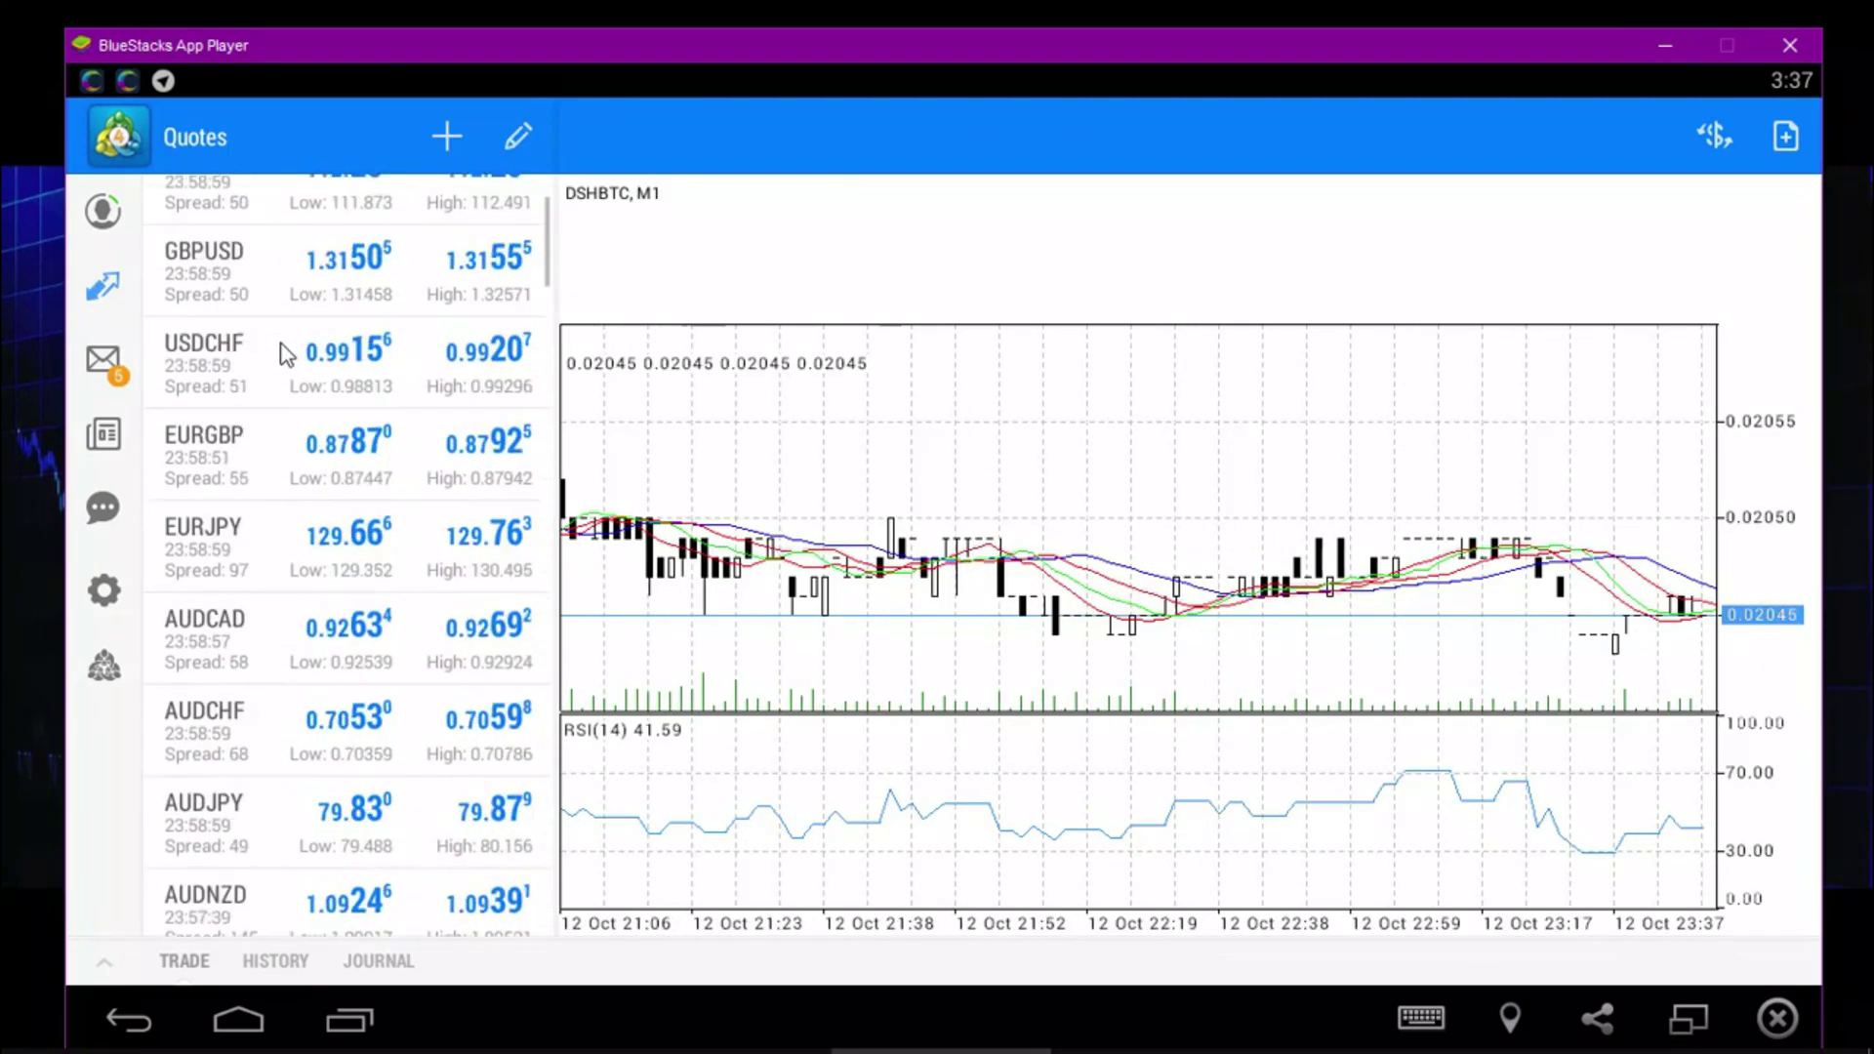
pyautogui.click(251, 228)
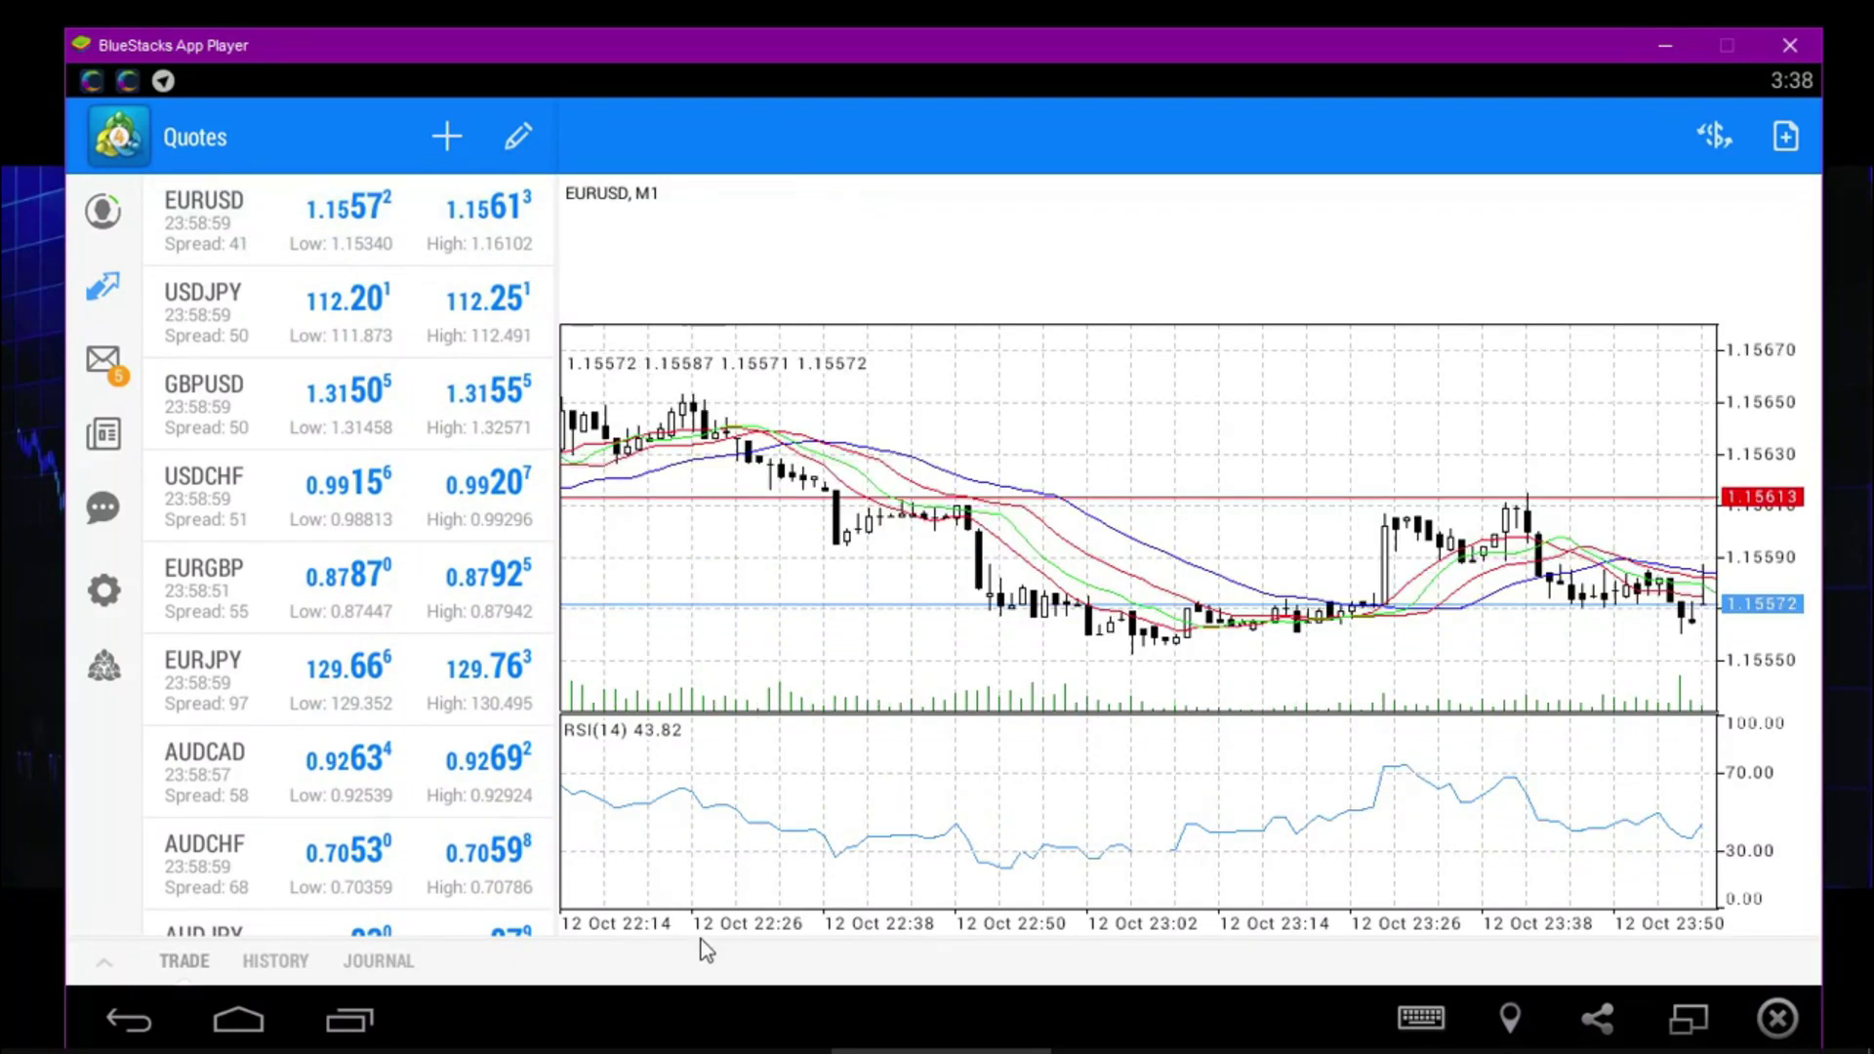
pyautogui.click(119, 281)
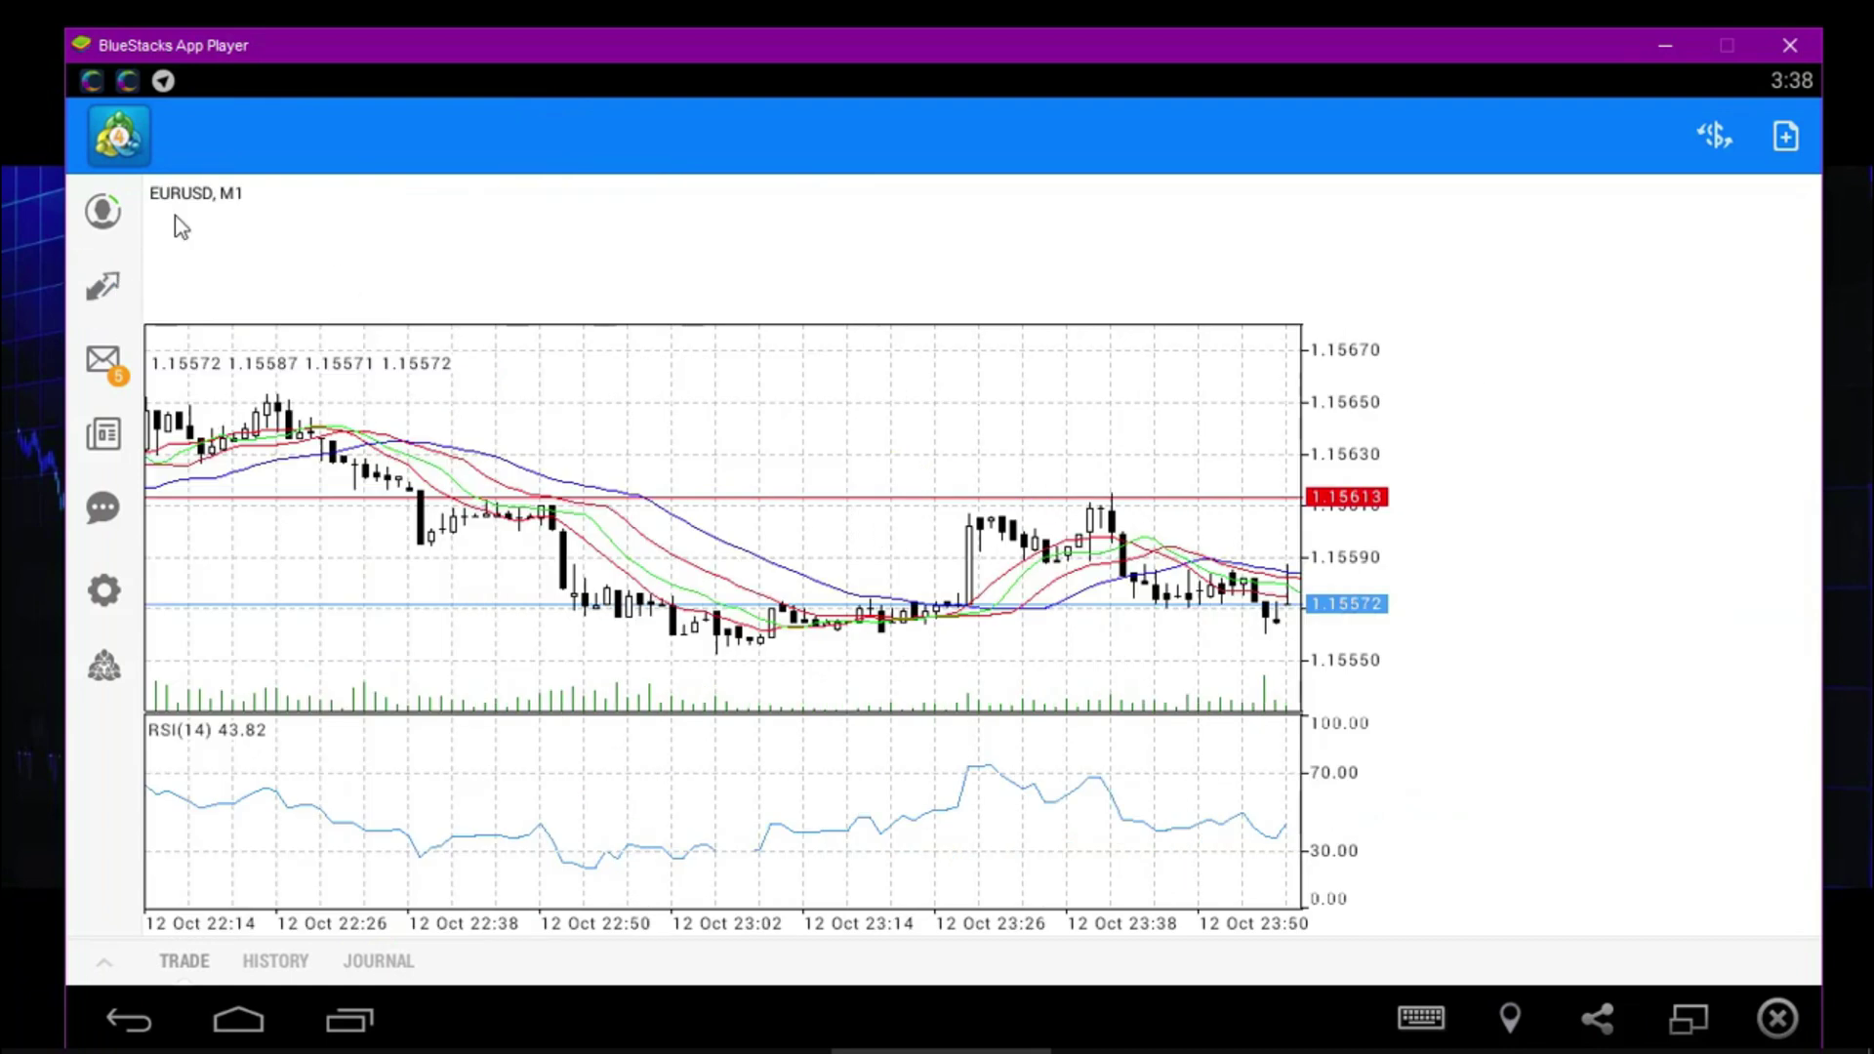
# Expand the trade records below the EURUSD chart, look at the history and journal, and collapse them again
pyautogui.click(112, 967)
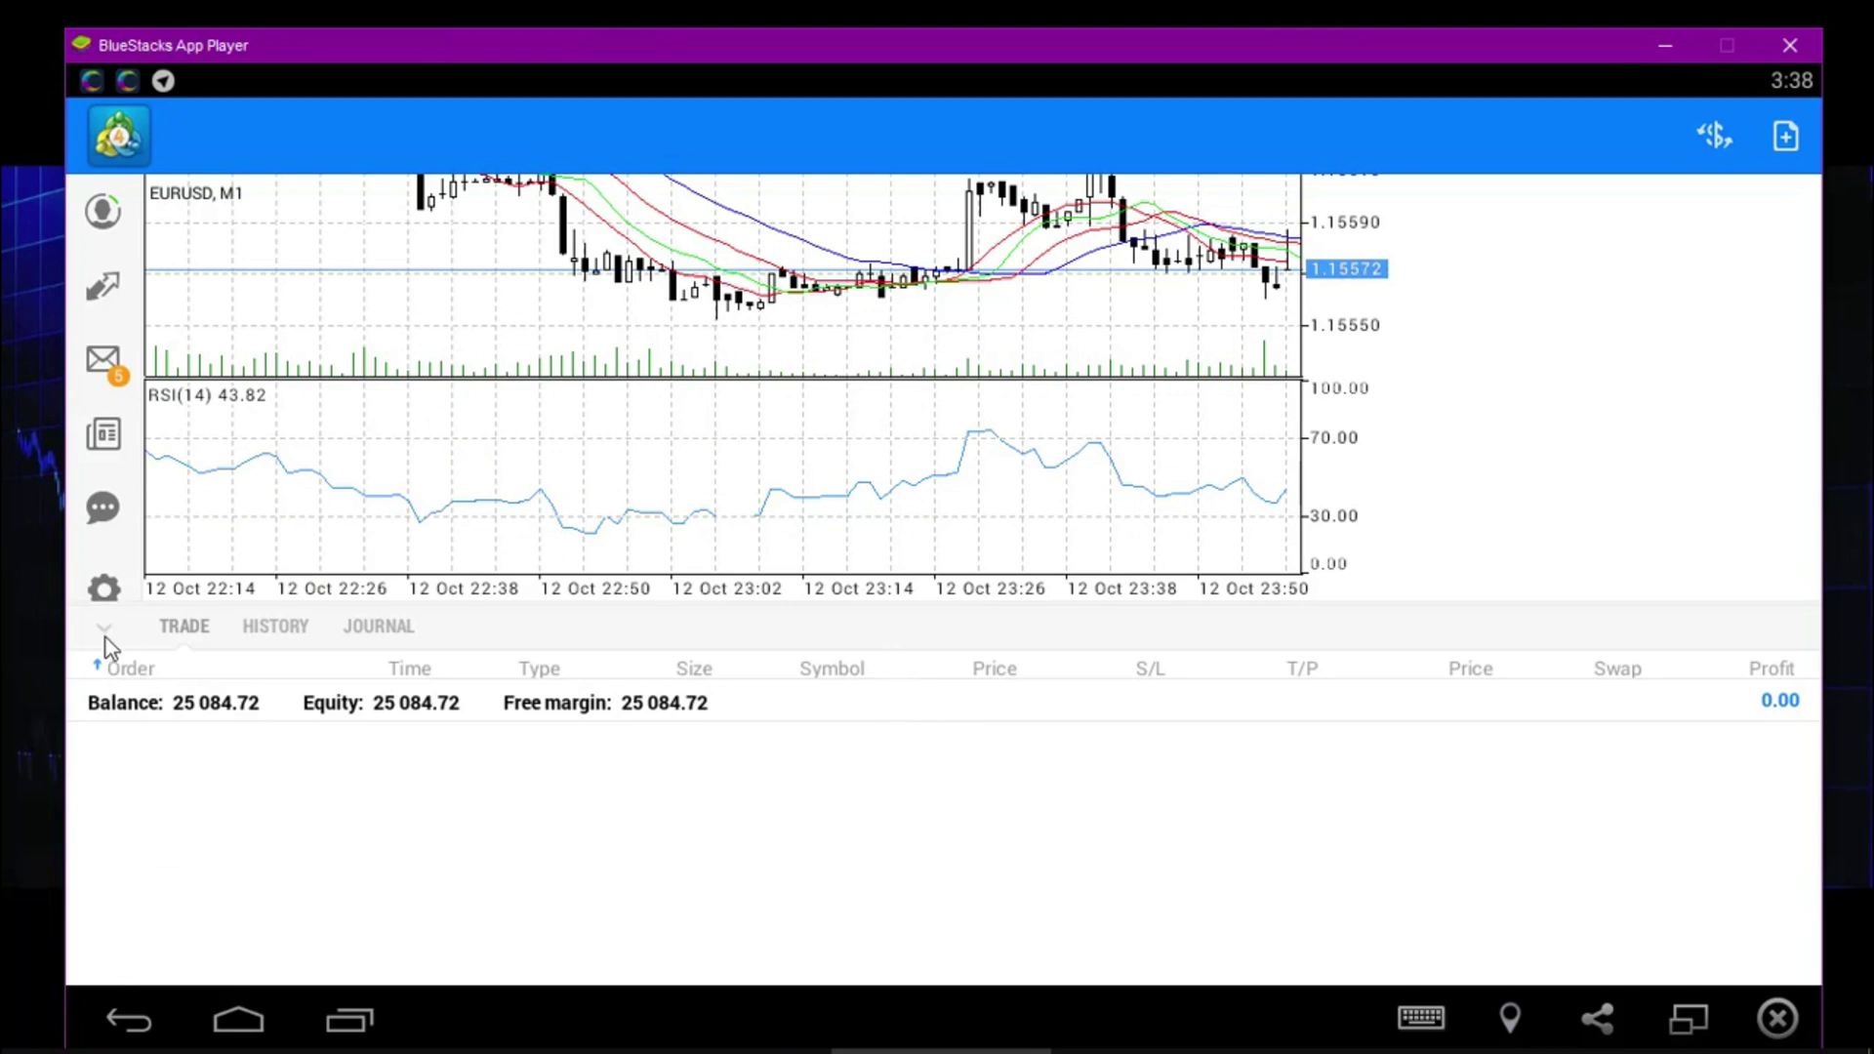
pyautogui.click(273, 641)
pyautogui.click(378, 642)
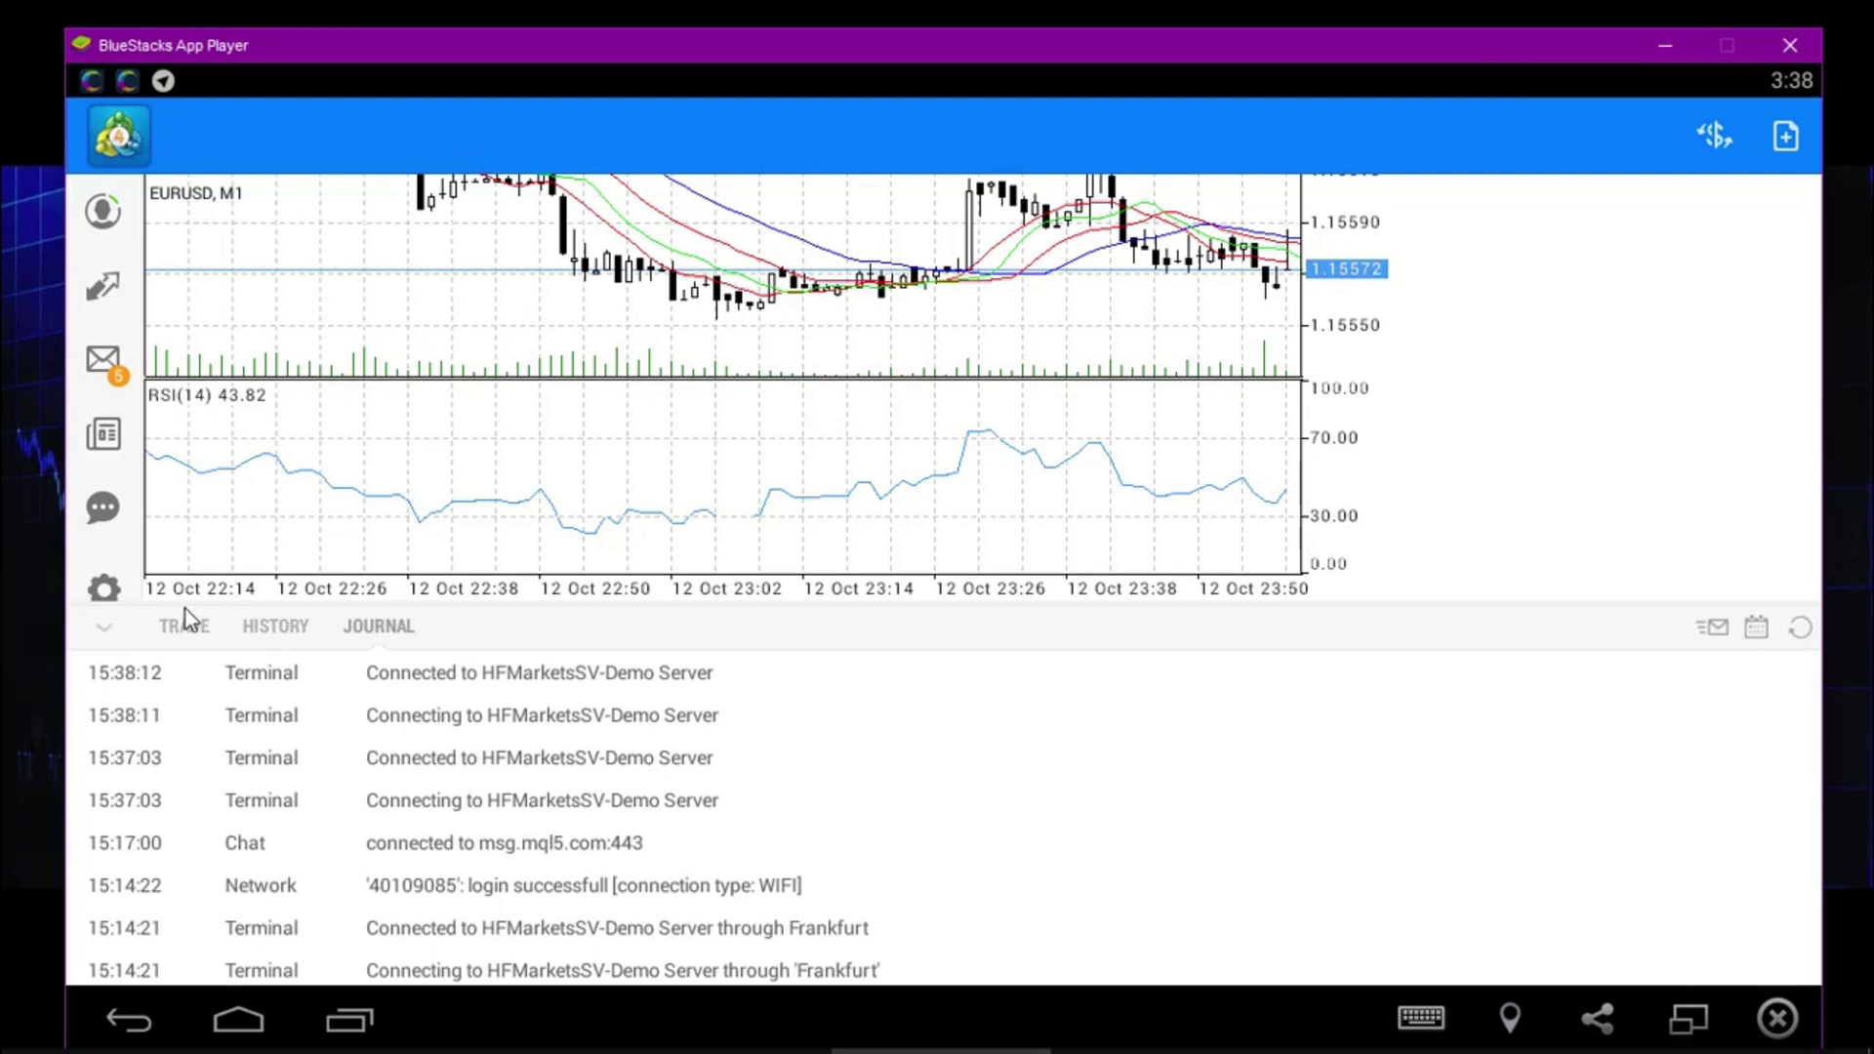
pyautogui.click(102, 630)
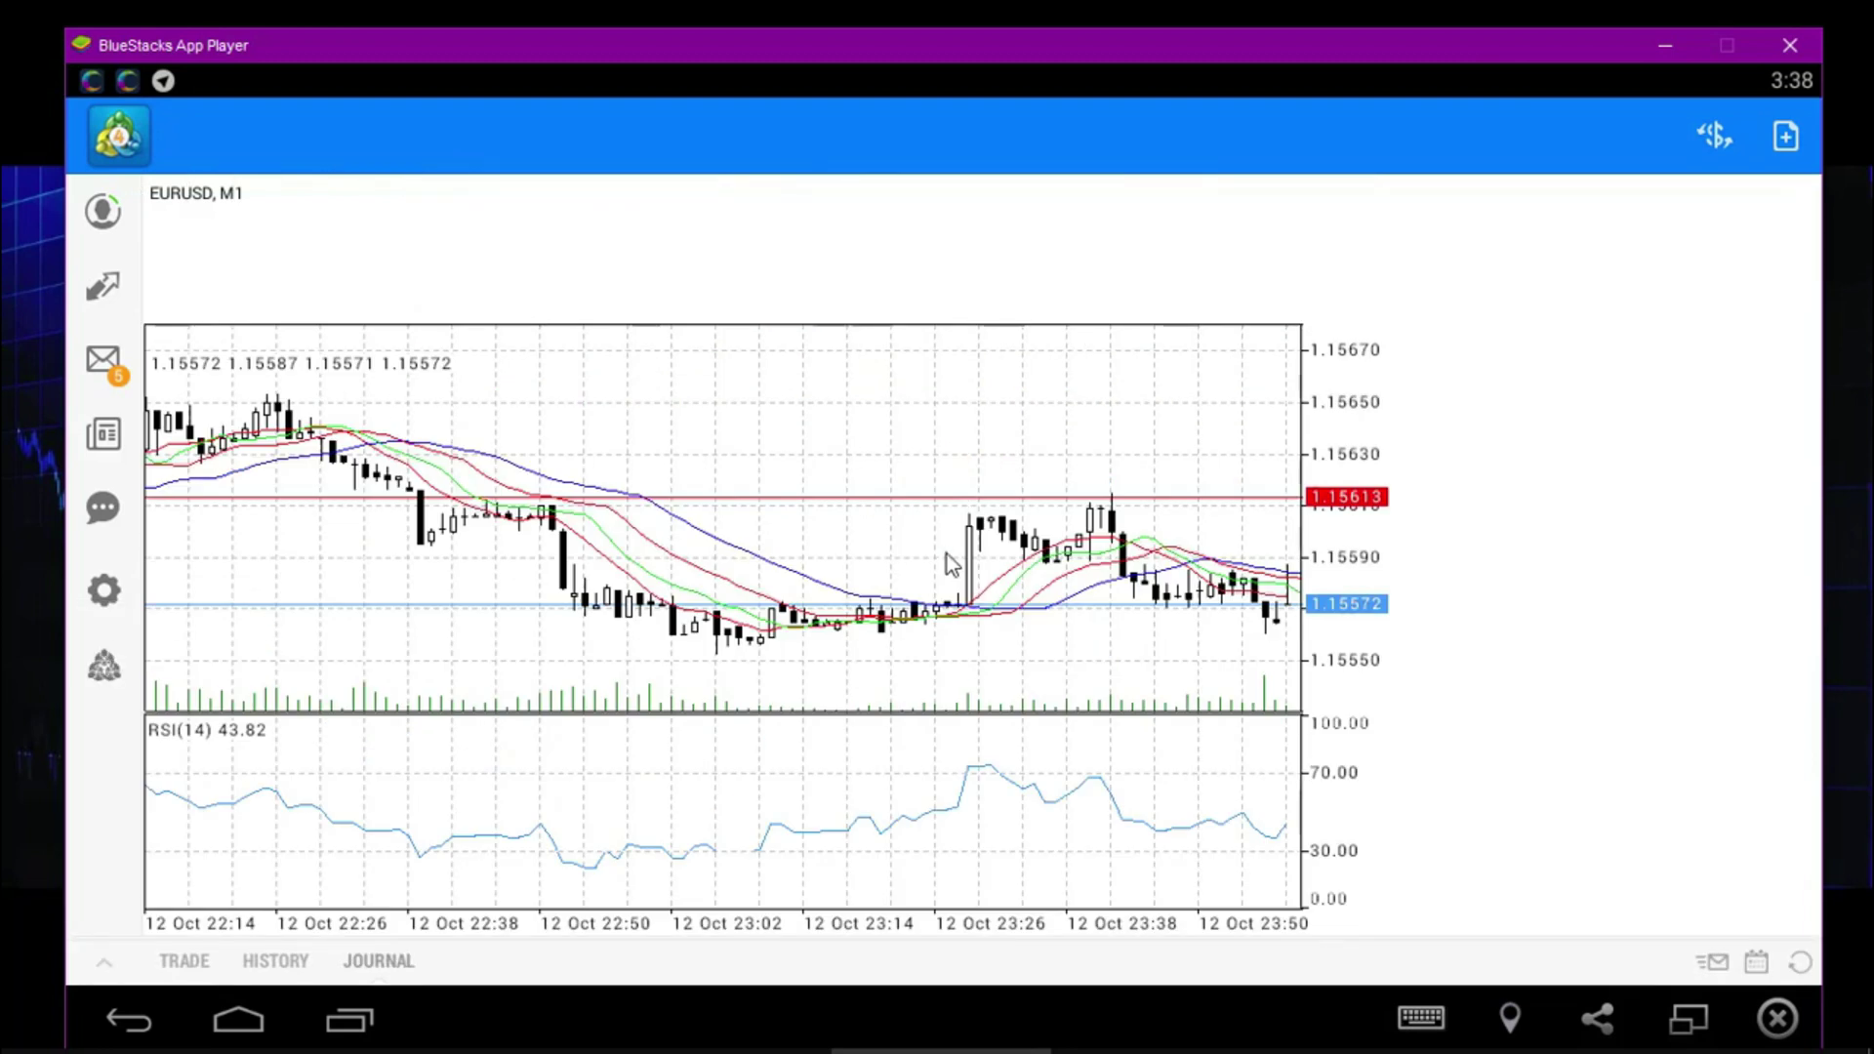
# Switch the chart's symbol to EURGBP
pyautogui.click(1719, 137)
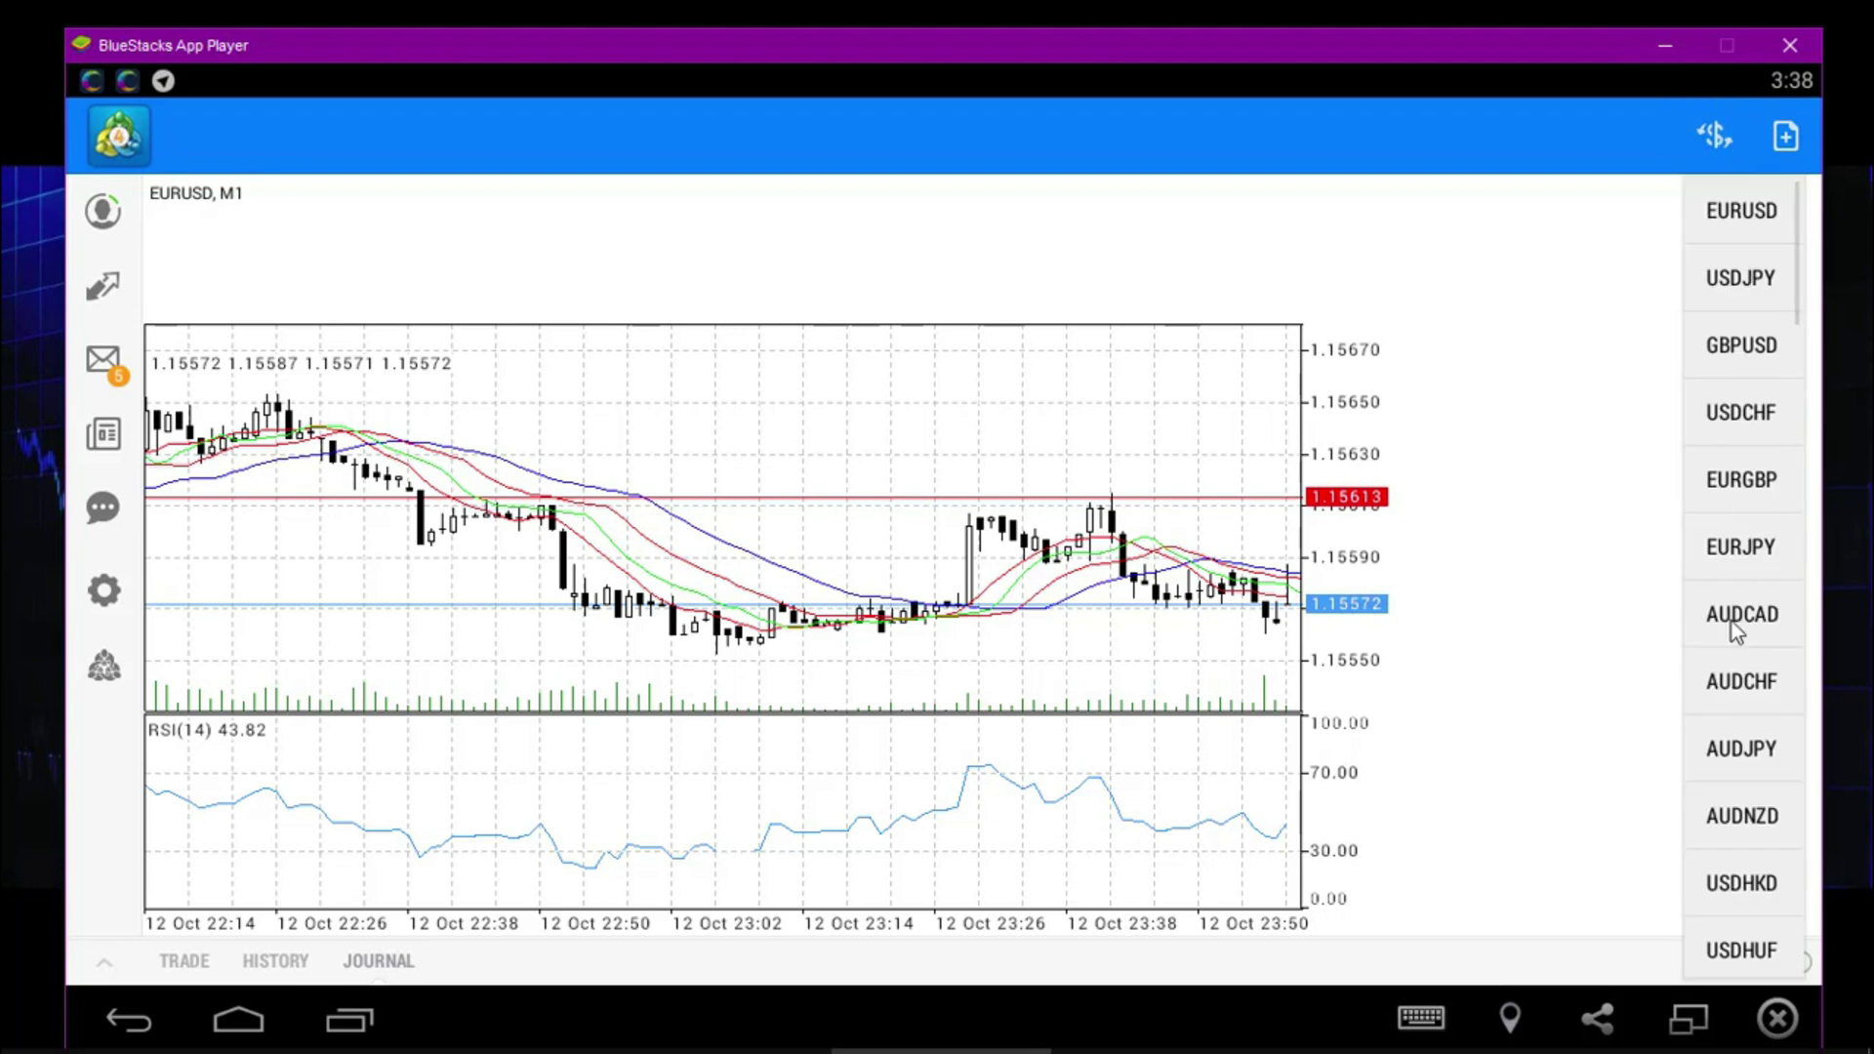
pyautogui.click(1741, 483)
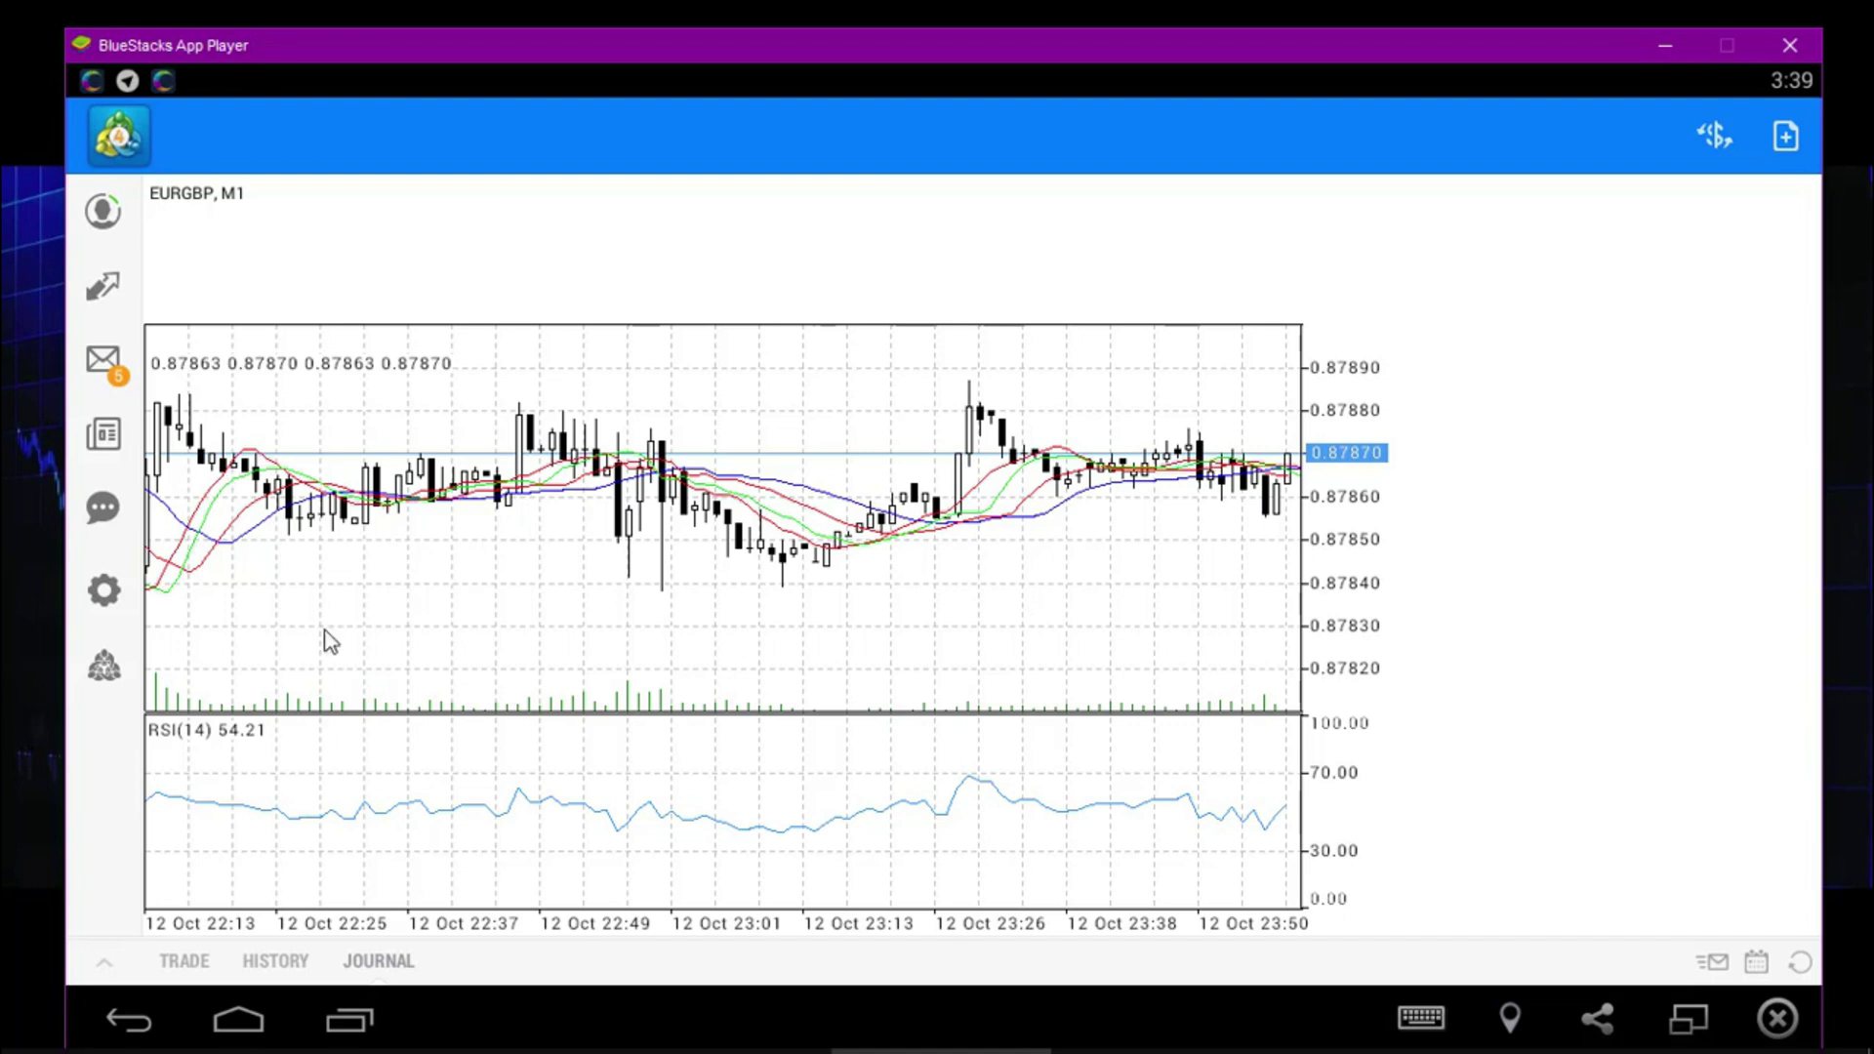
# Open the indicators applied to the EURGBP chart and look at the indicators that can be added to the main chart
pyautogui.click(748, 605)
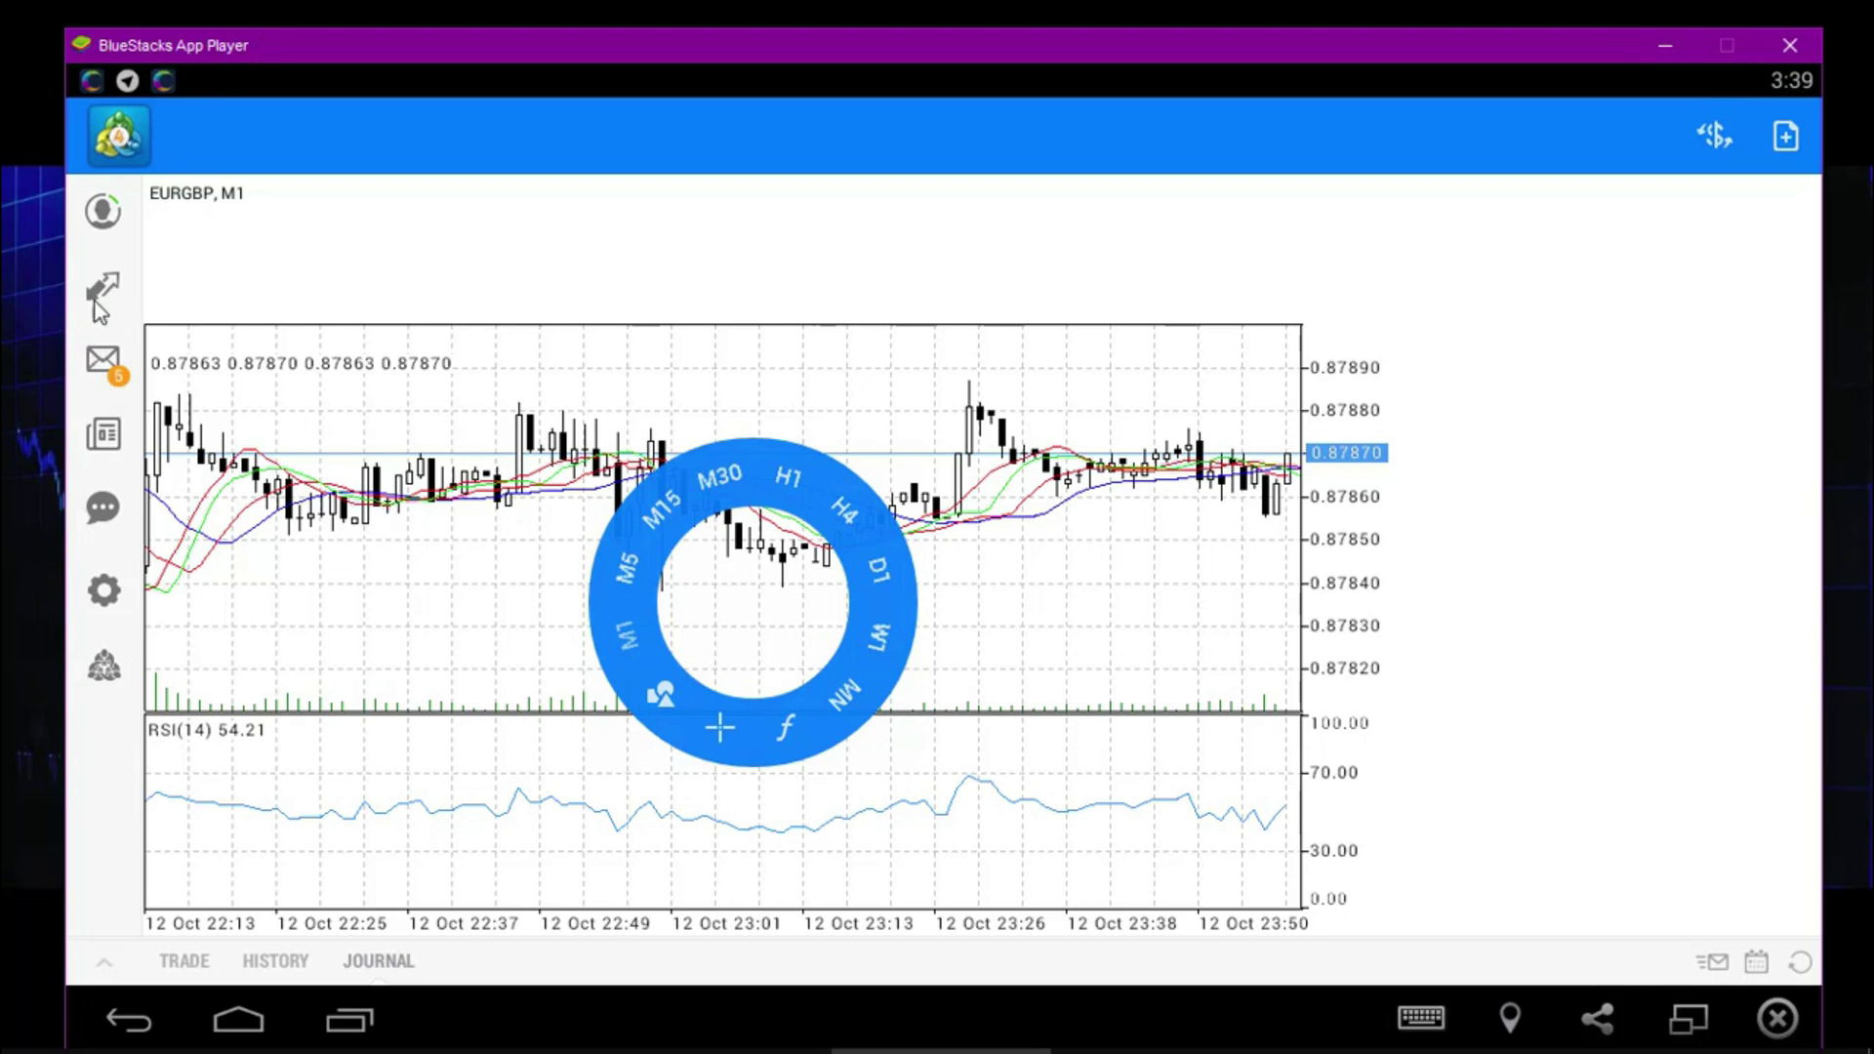
pyautogui.click(787, 728)
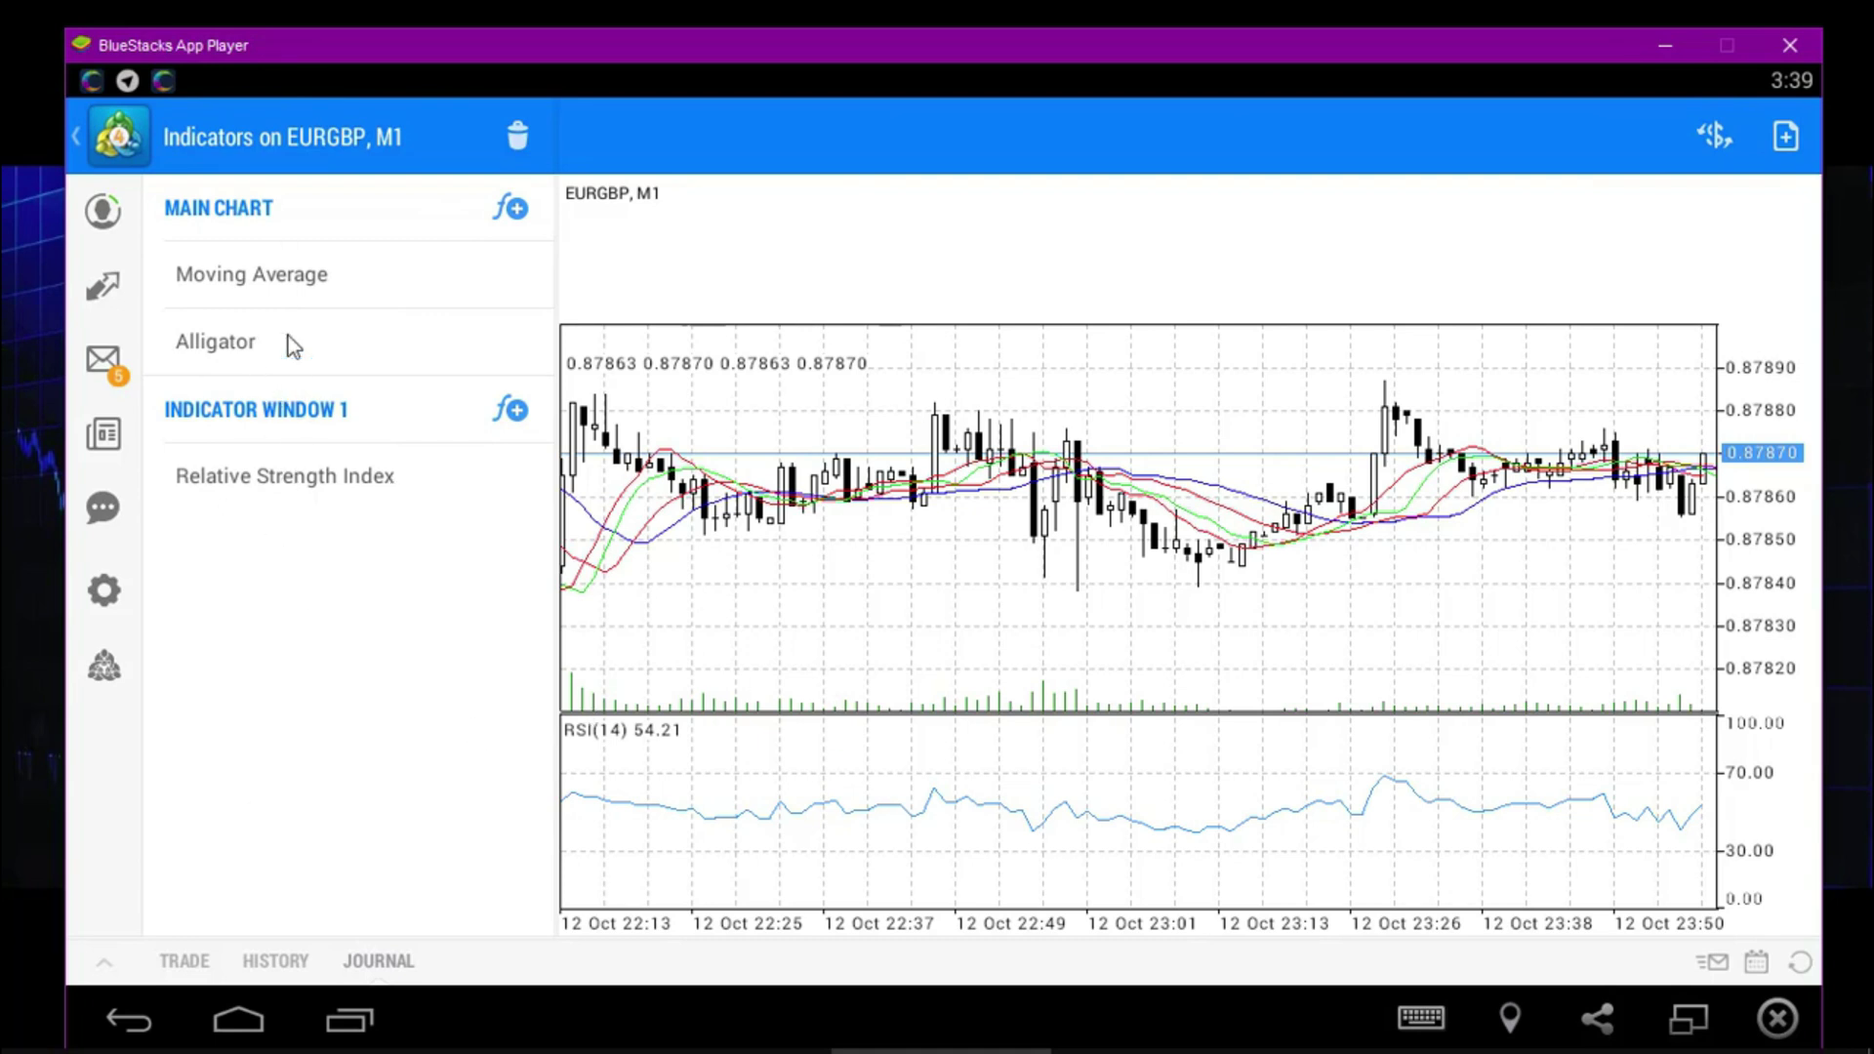
pyautogui.click(516, 208)
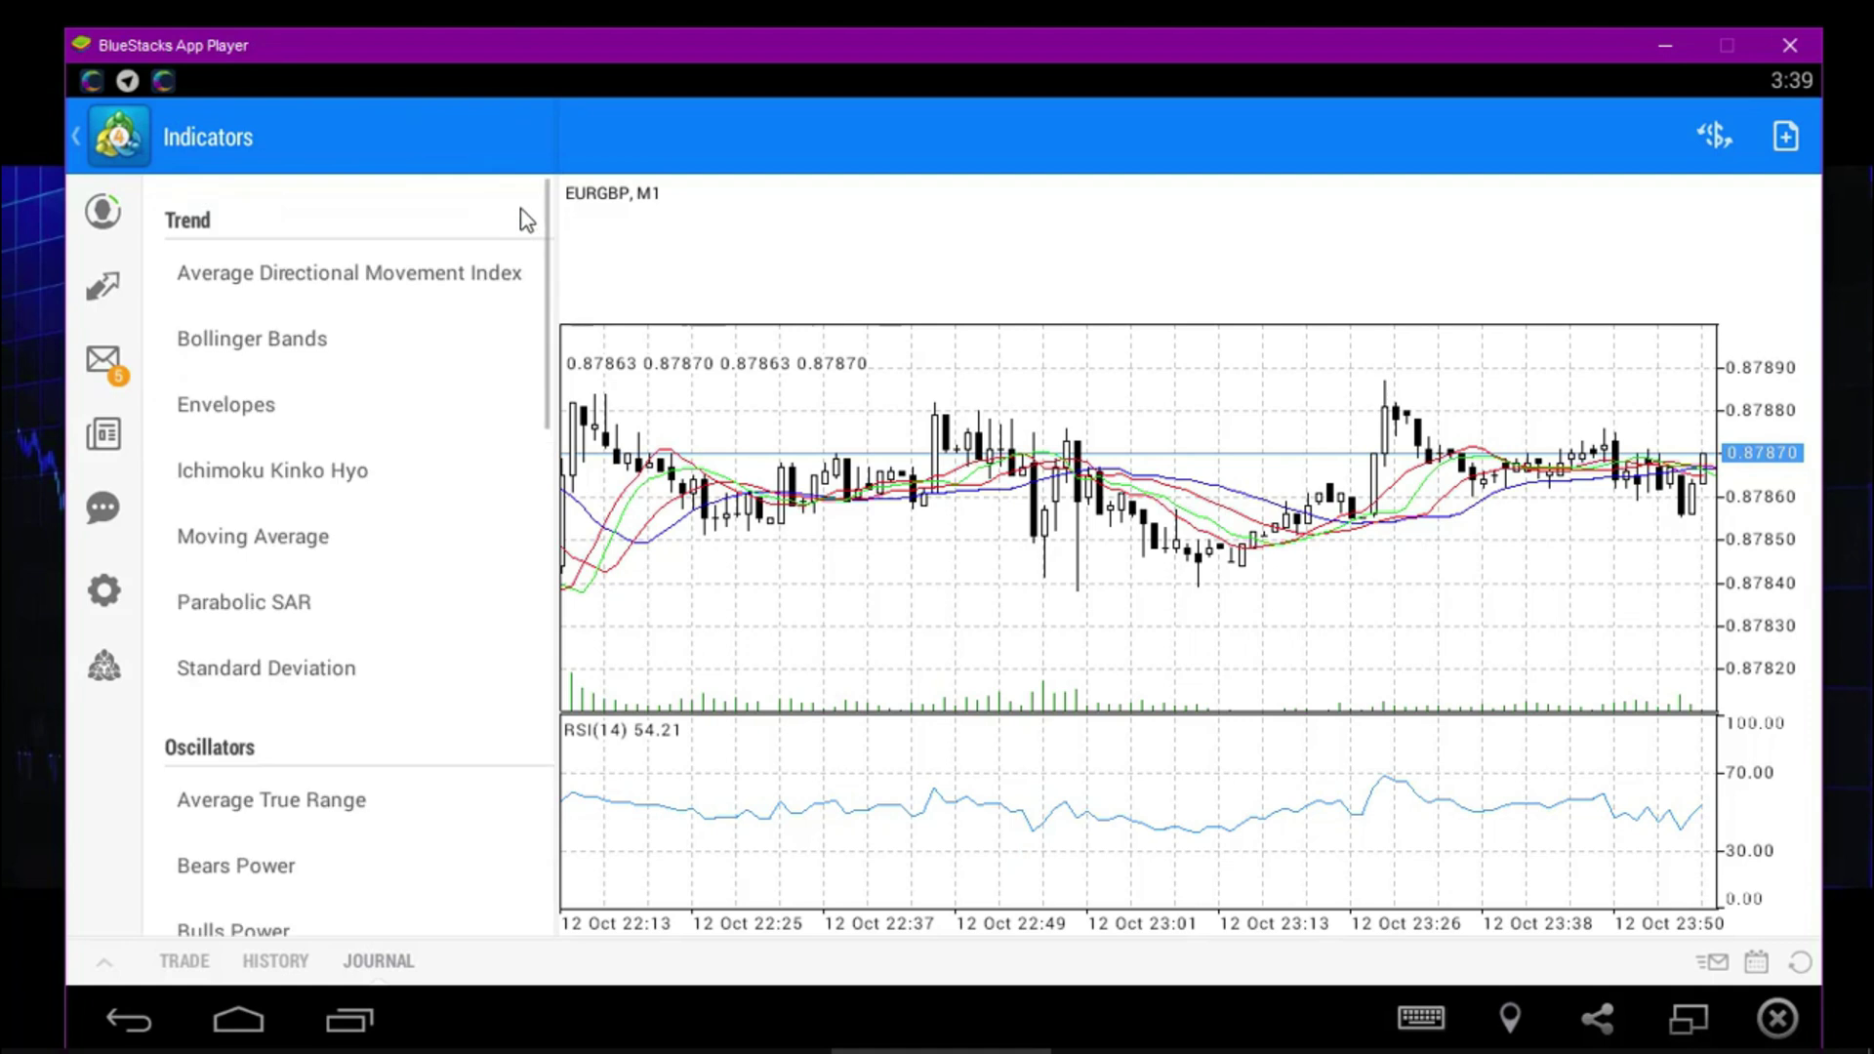
pyautogui.click(75, 129)
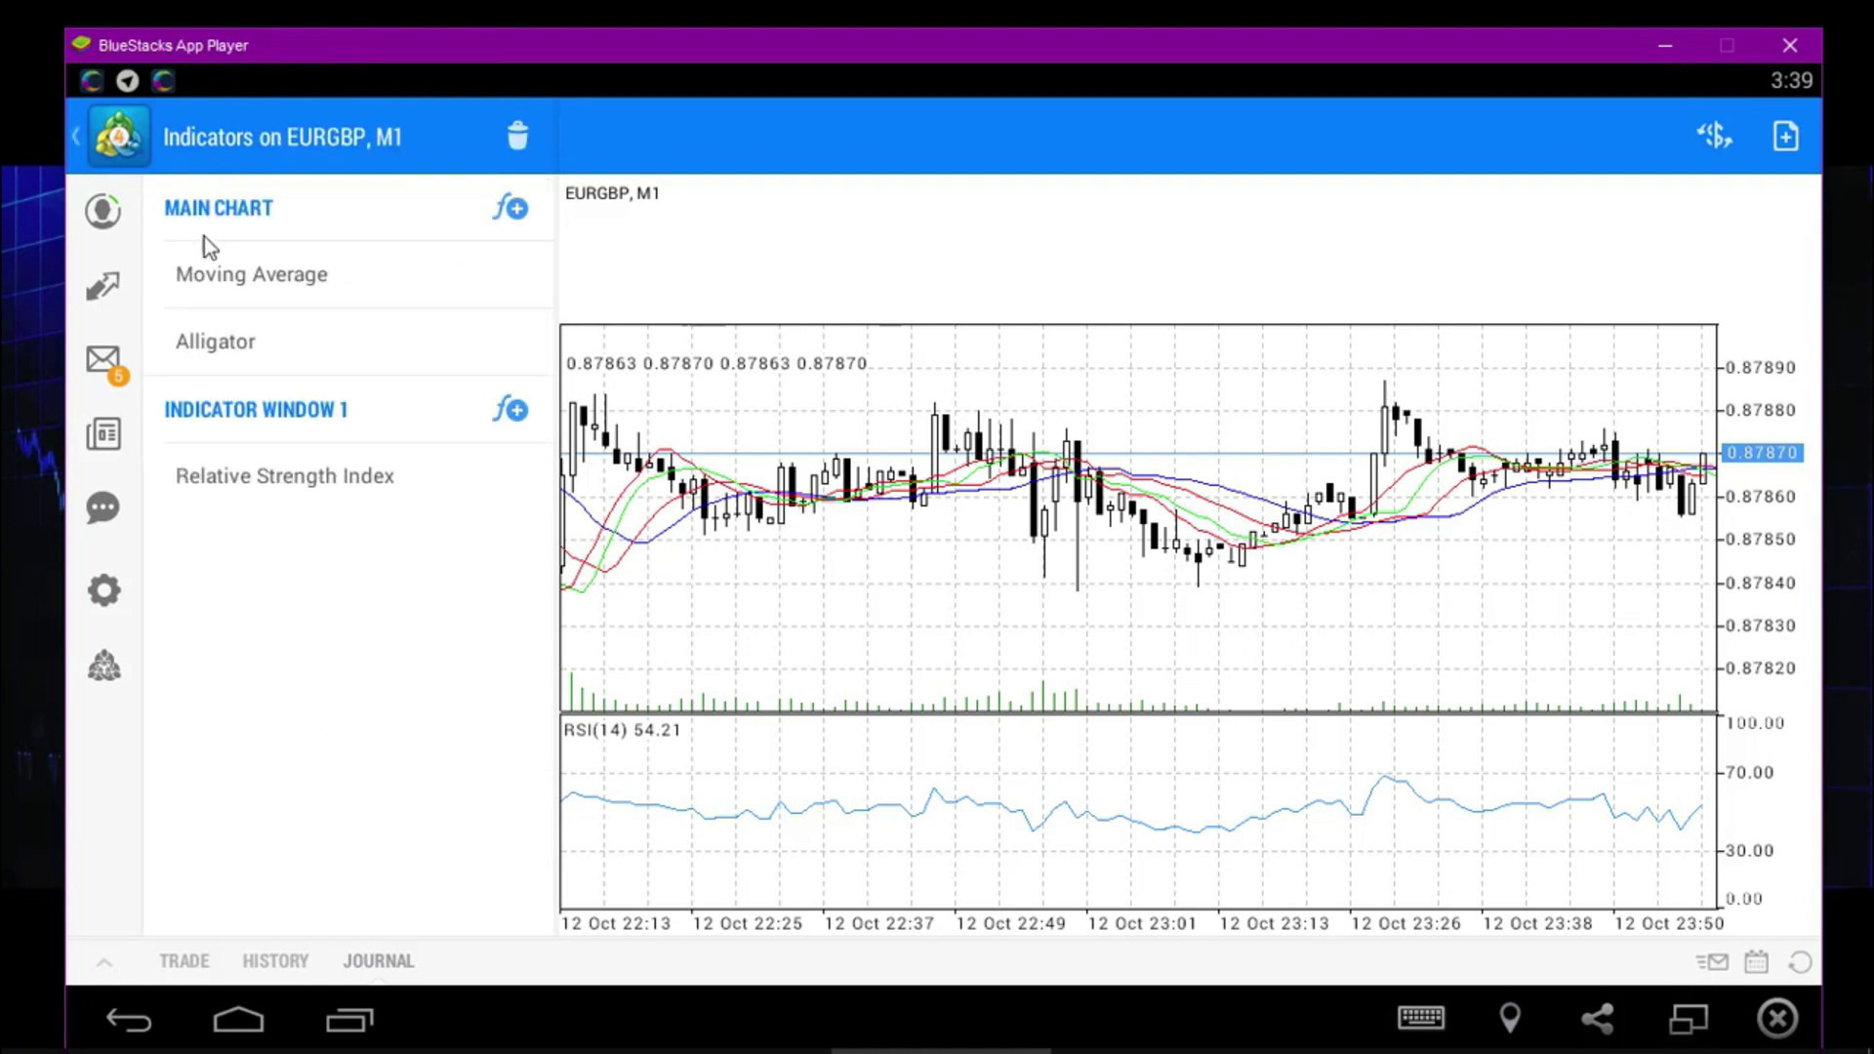
pyautogui.click(516, 211)
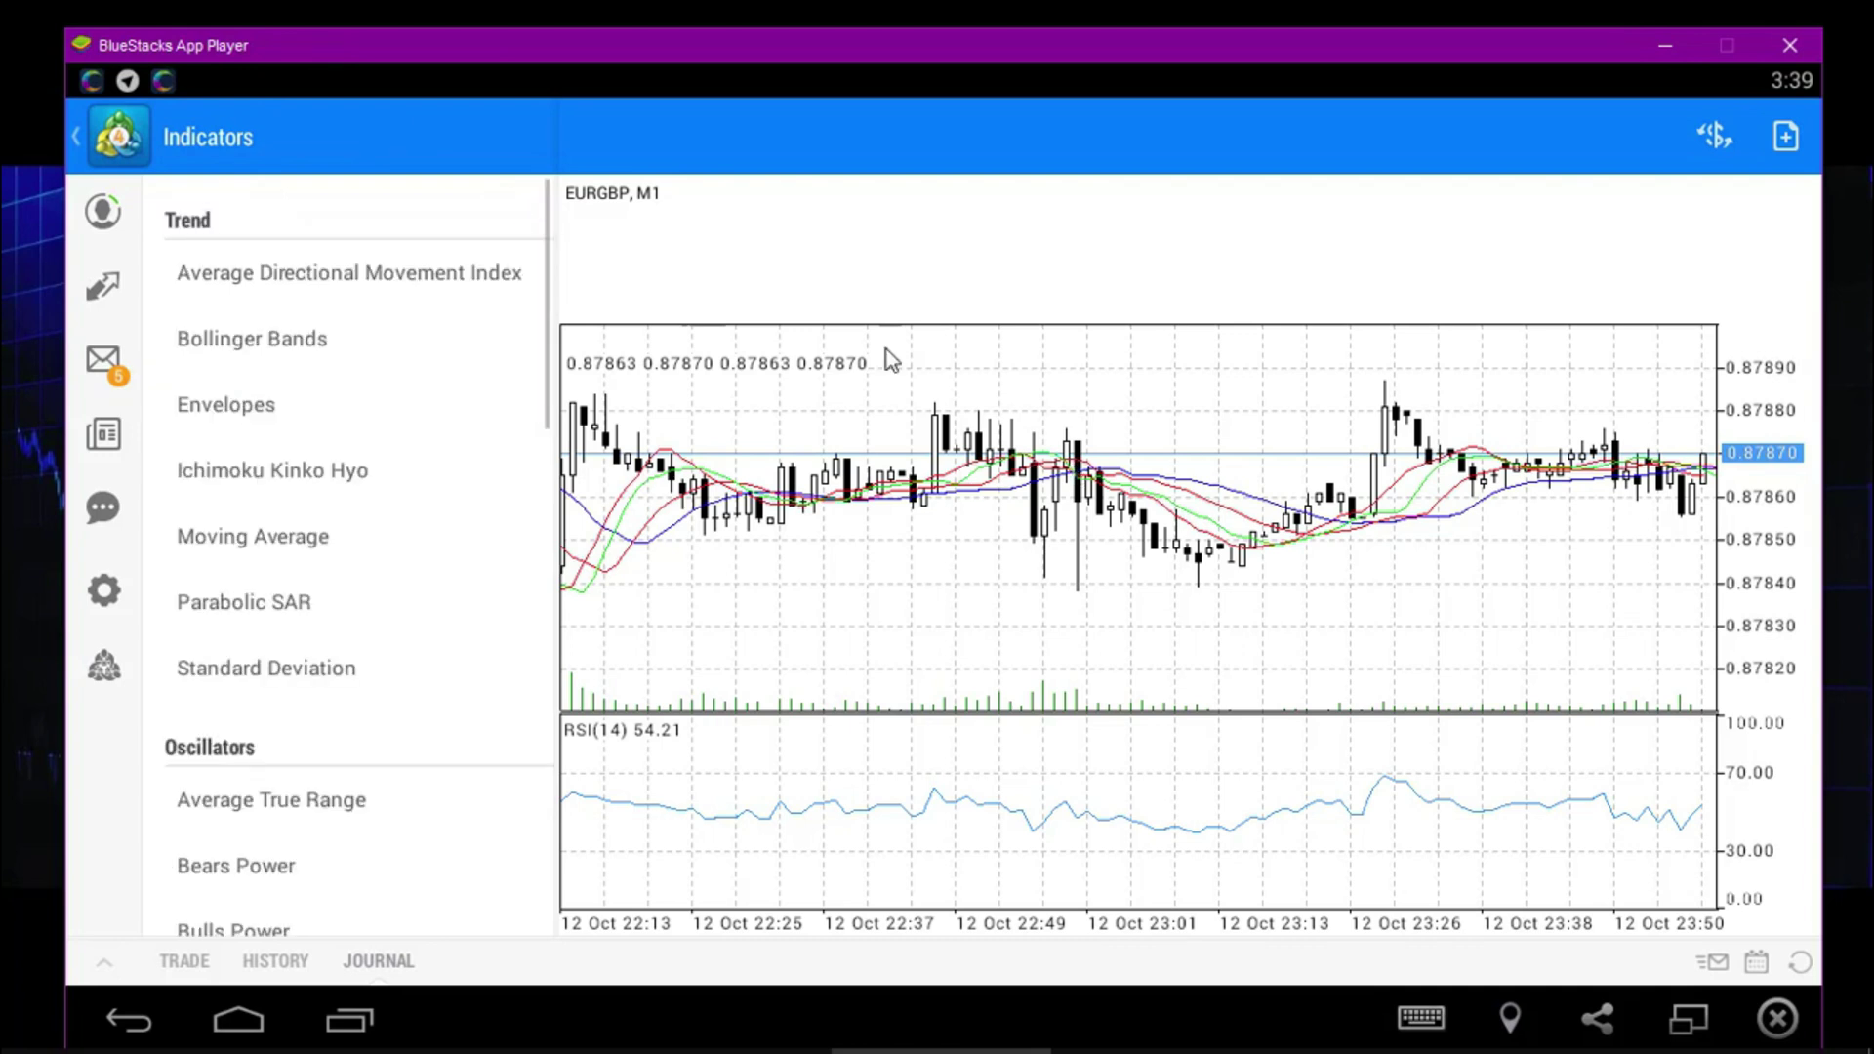
pyautogui.click(79, 133)
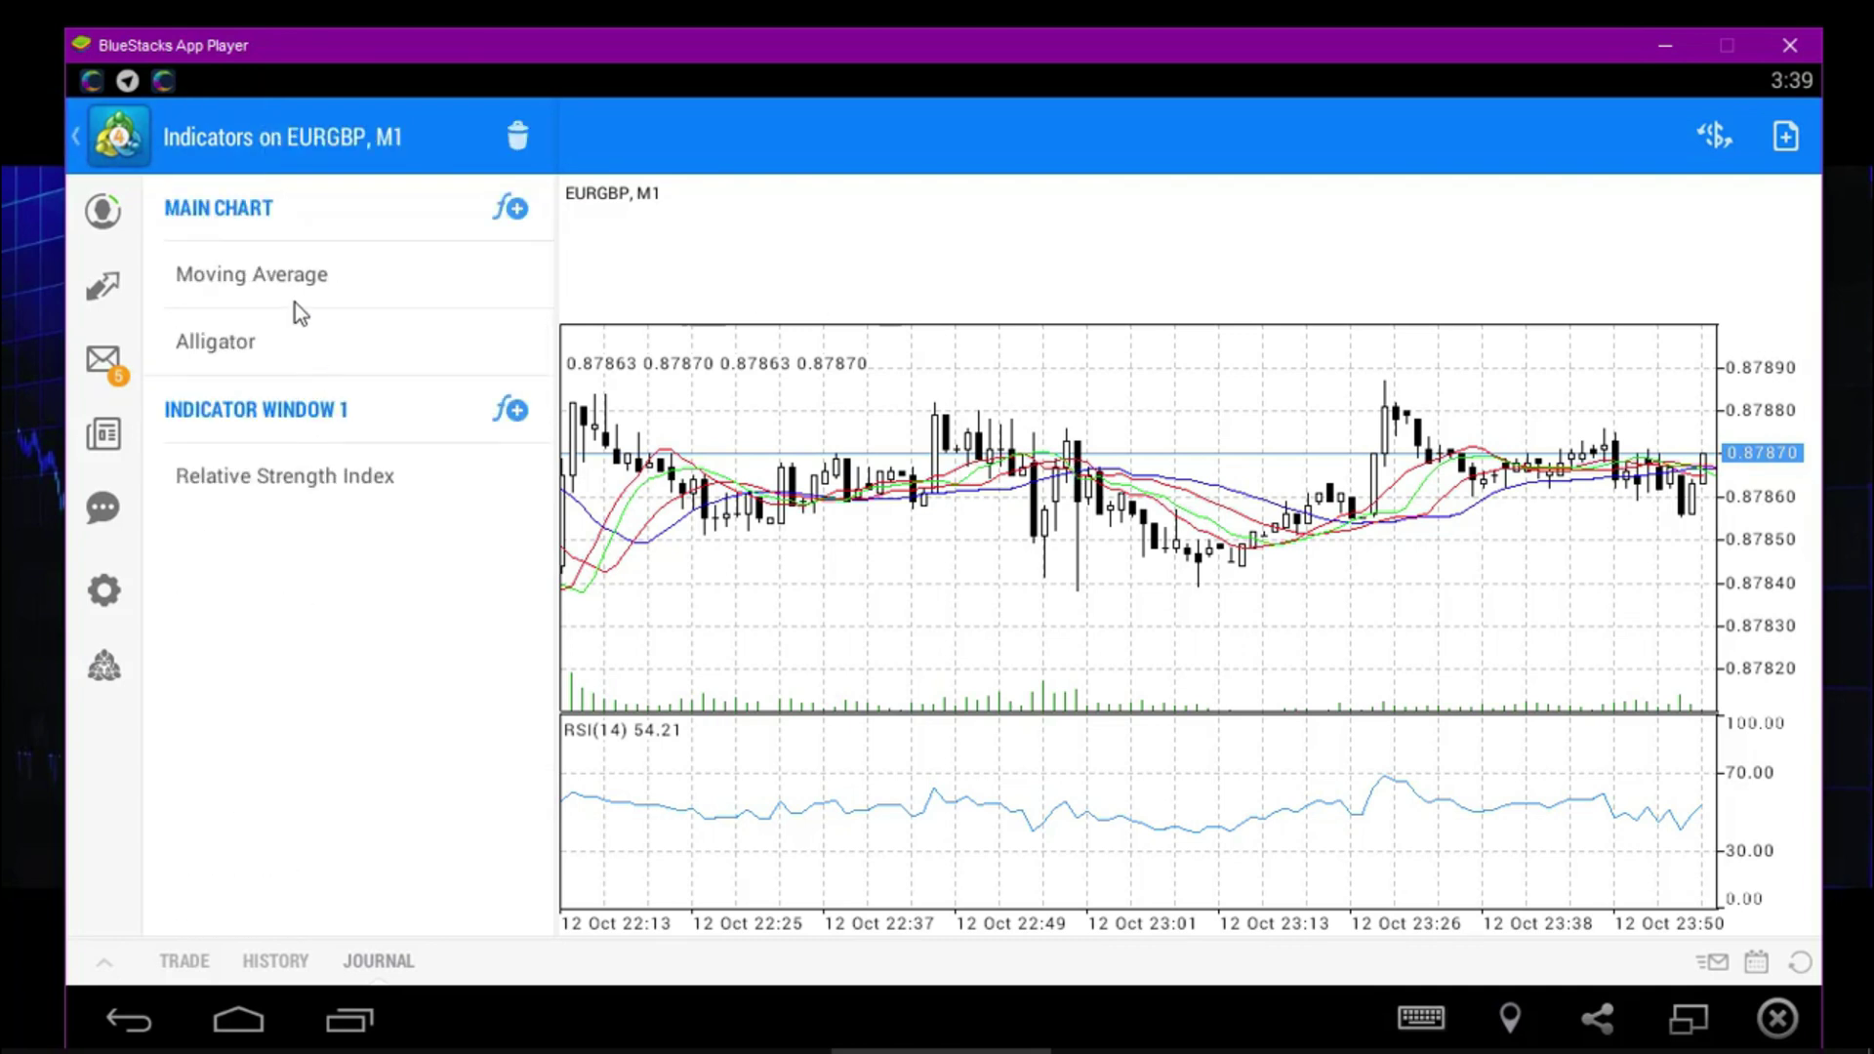
# Look at the Moving Average's parameters and its levels settings, and return to the chart's indicator overview without changes
pyautogui.click(288, 282)
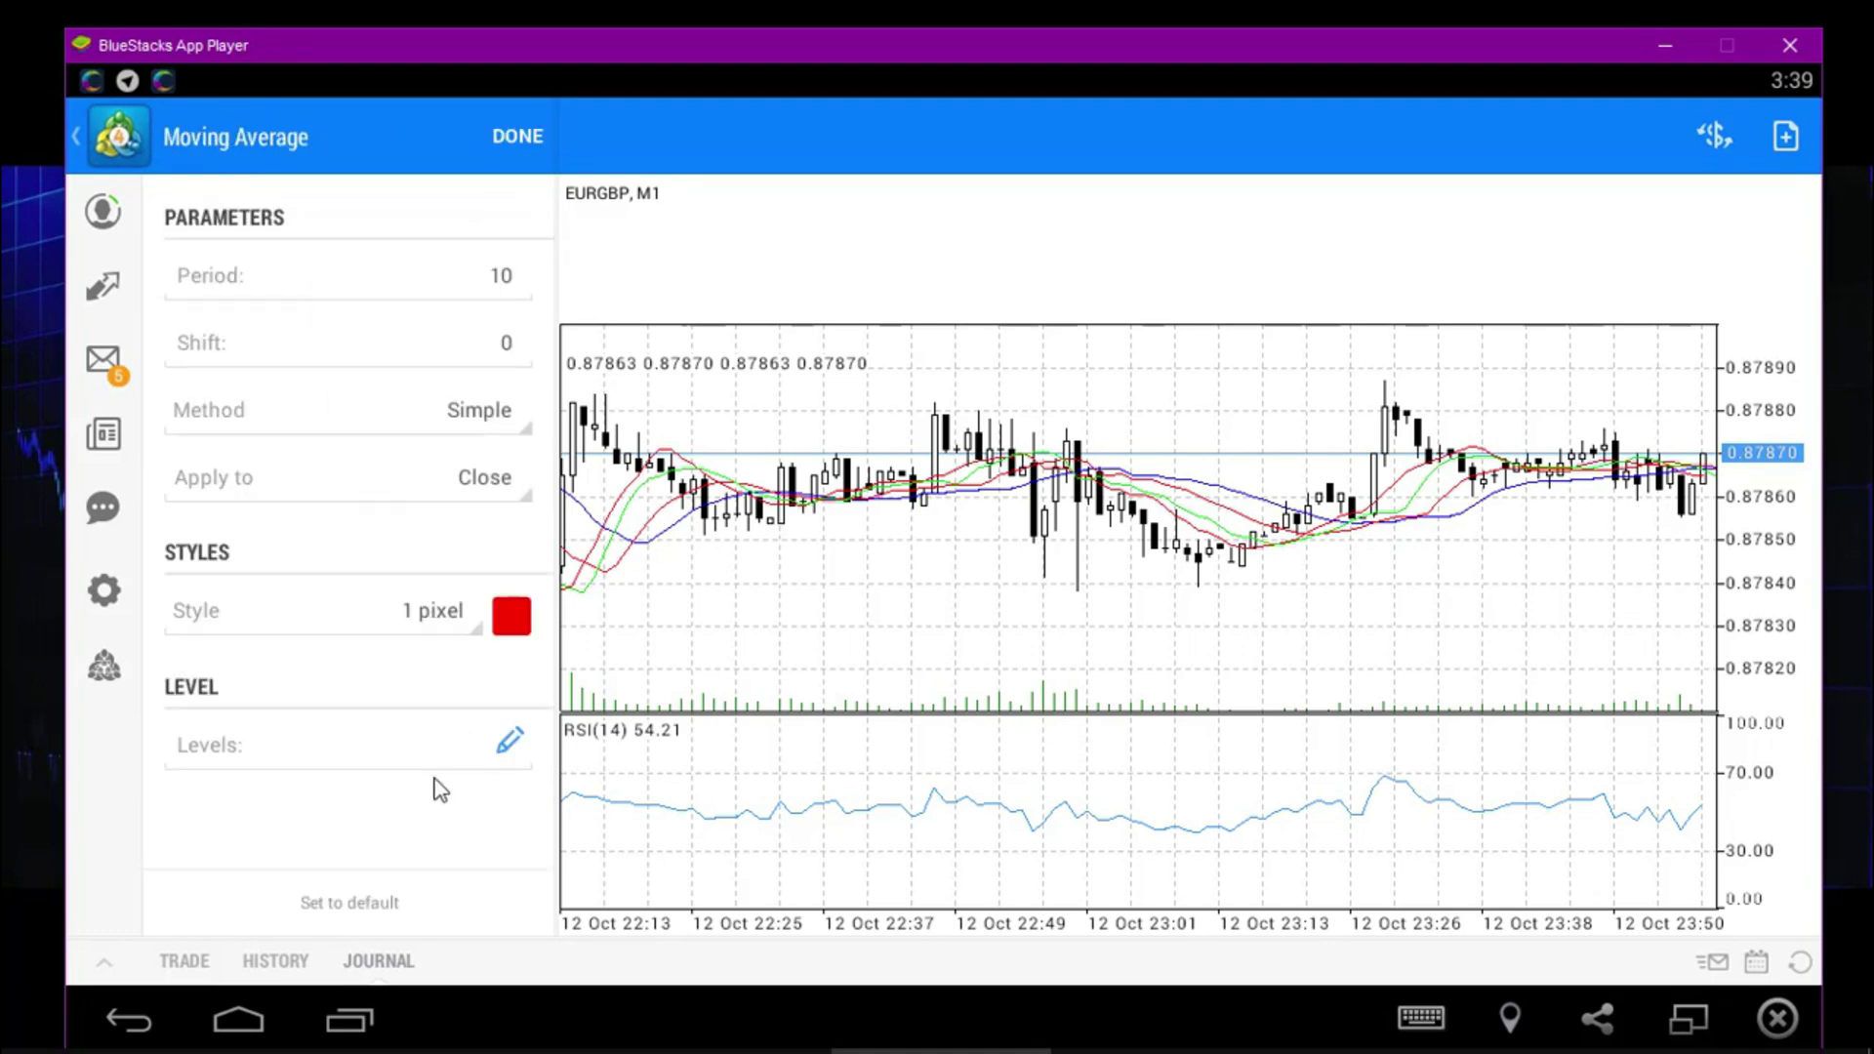
pyautogui.click(512, 743)
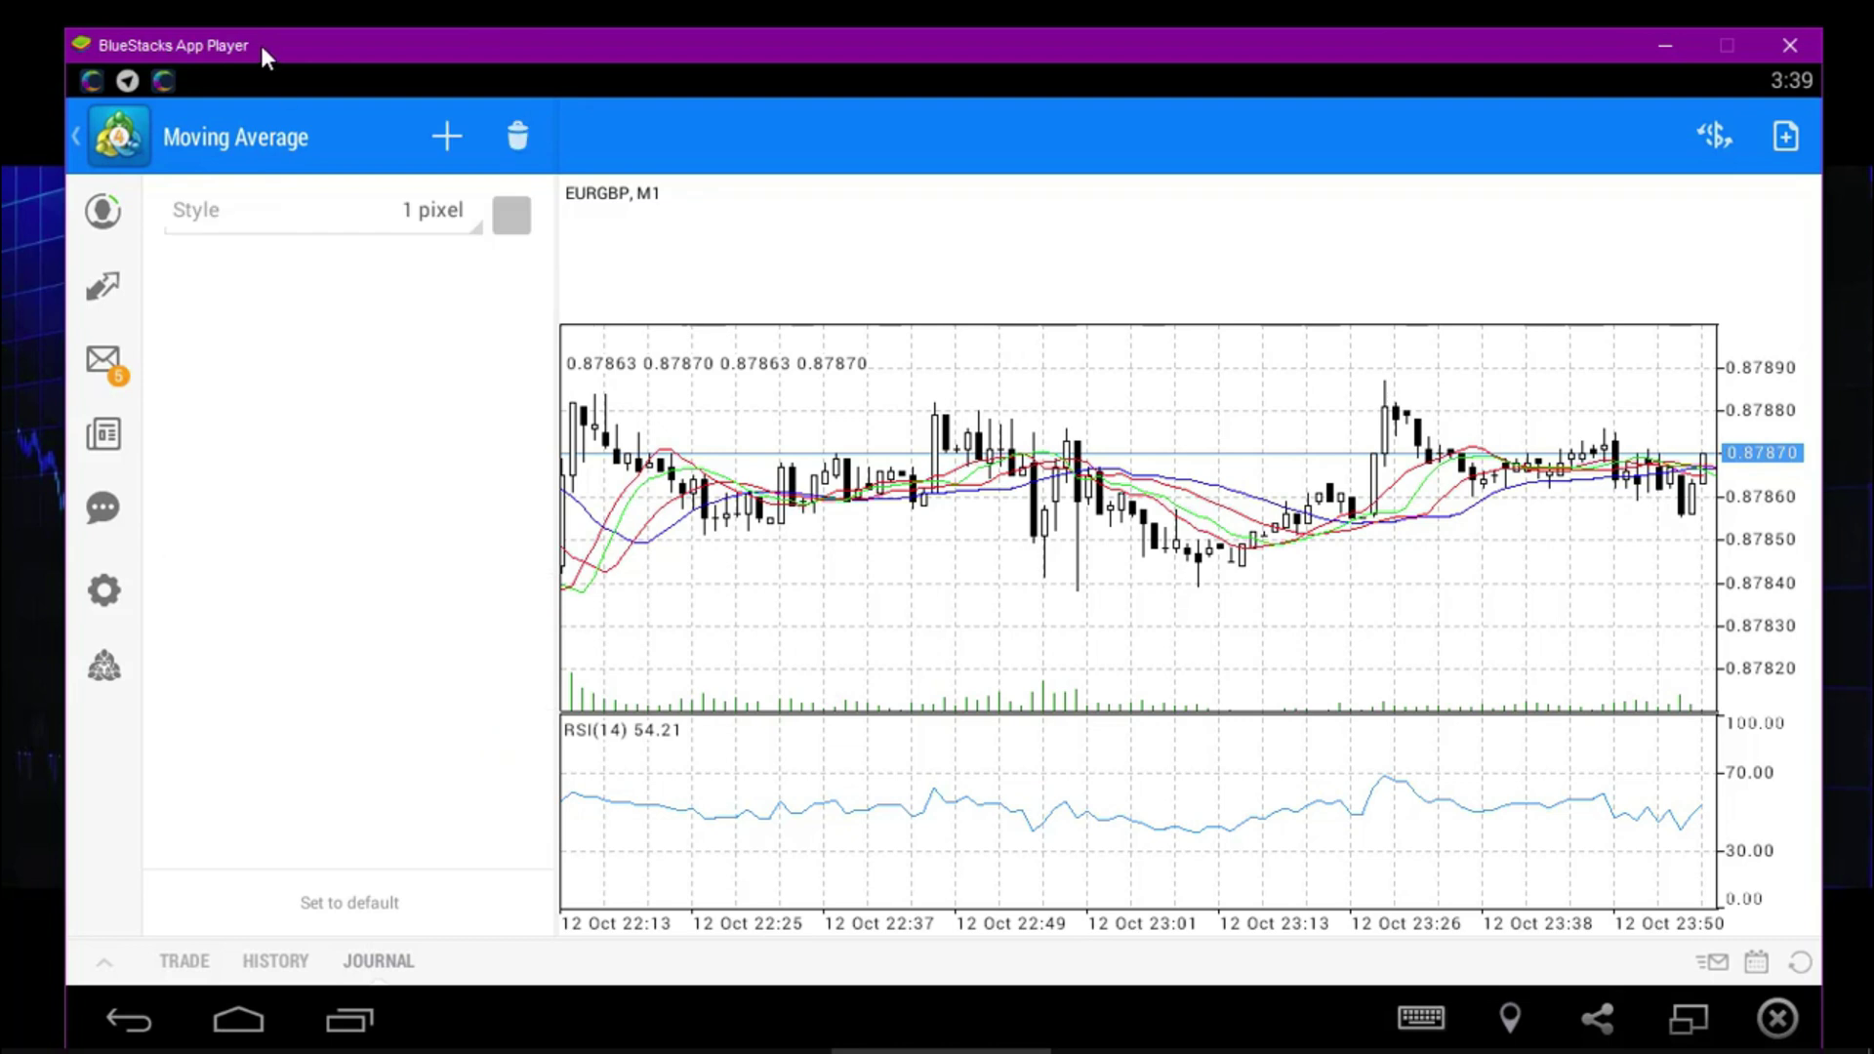
pyautogui.click(79, 139)
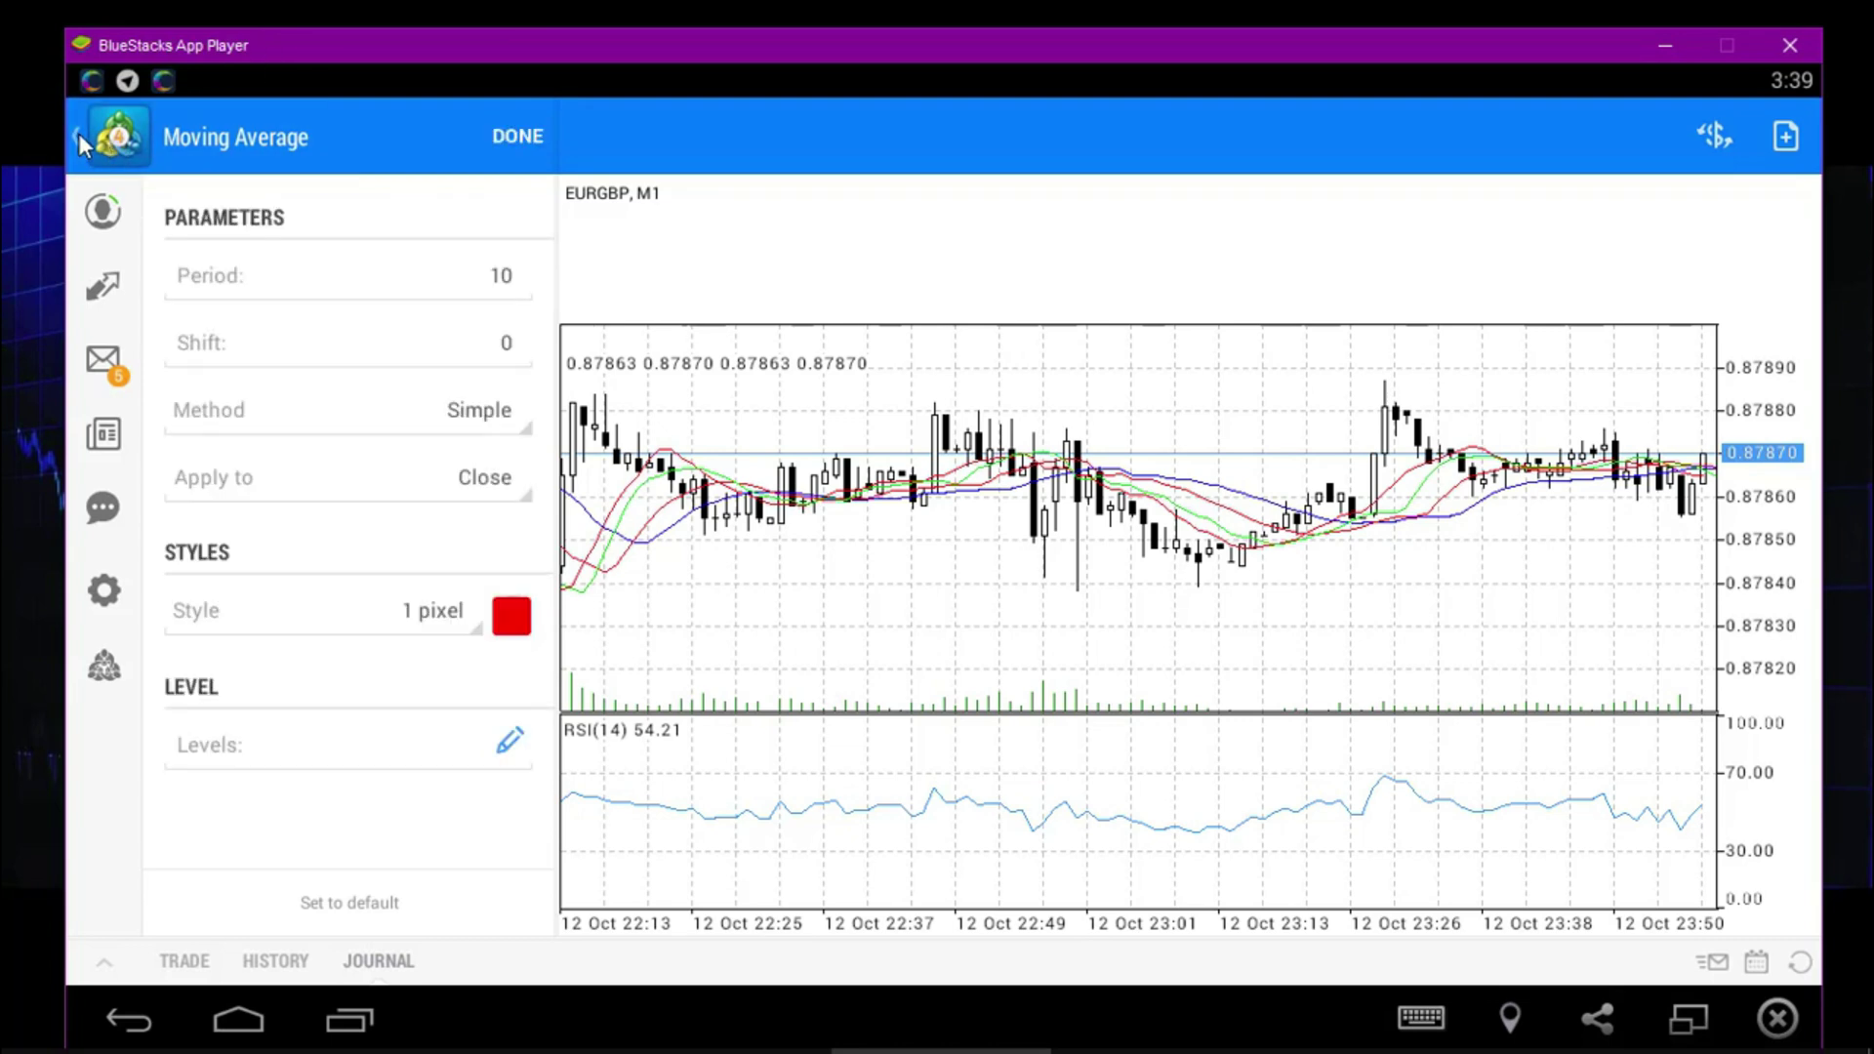
pyautogui.click(78, 133)
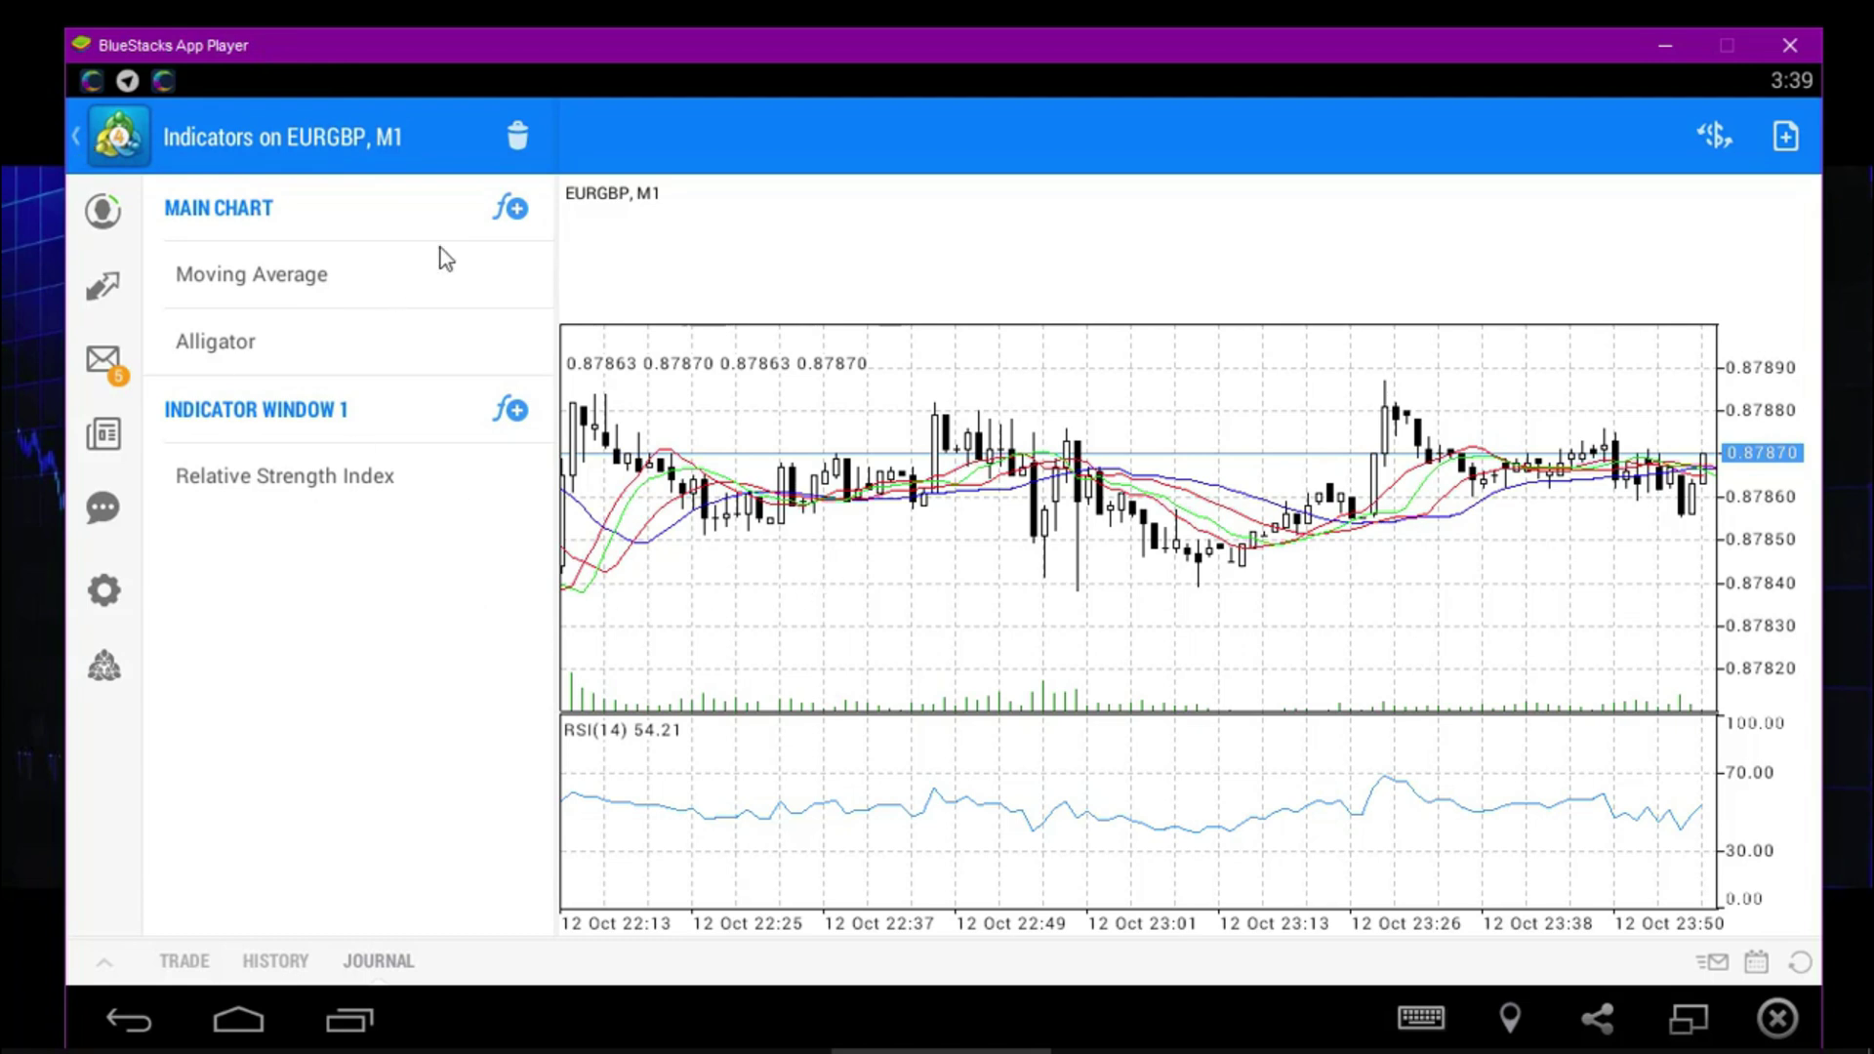
# Browse the main chart's available indicators from Trend through Bill Williams and return to the applied indicators
pyautogui.click(524, 209)
pyautogui.scroll(-10, 409, 322)
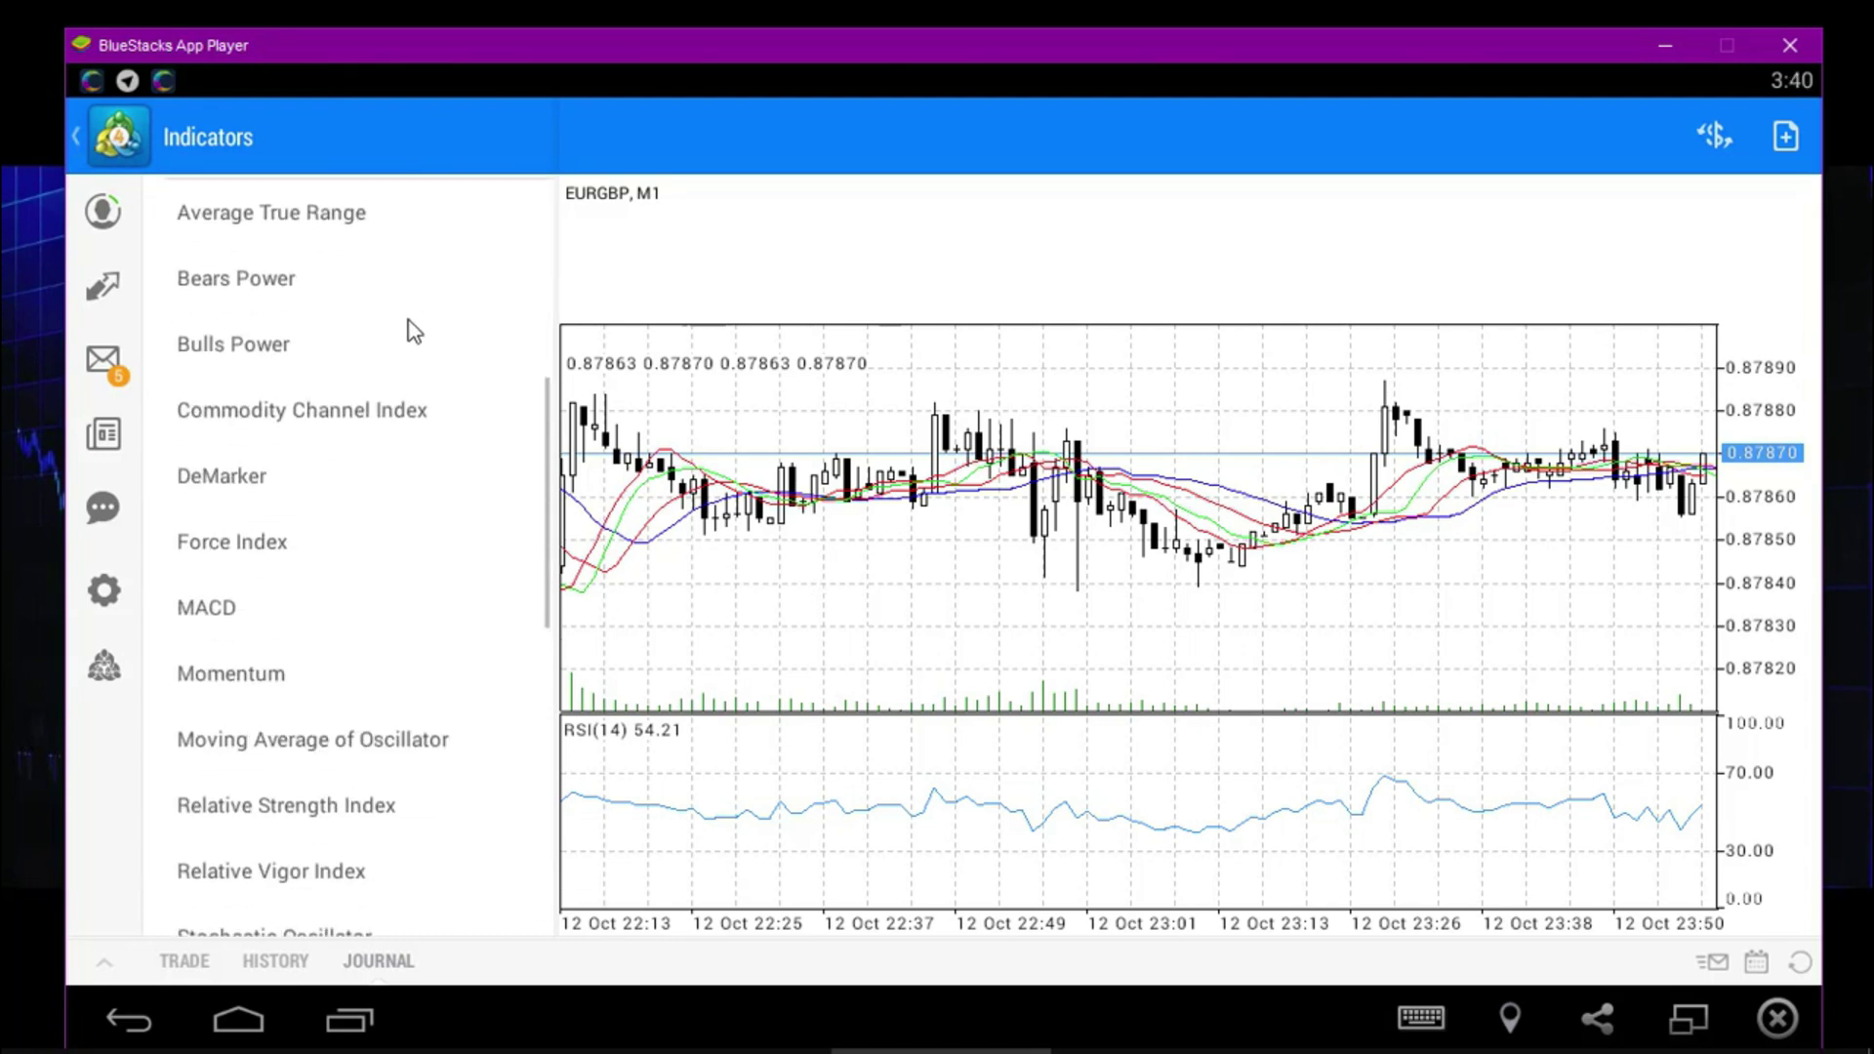
pyautogui.scroll(8, 410, 329)
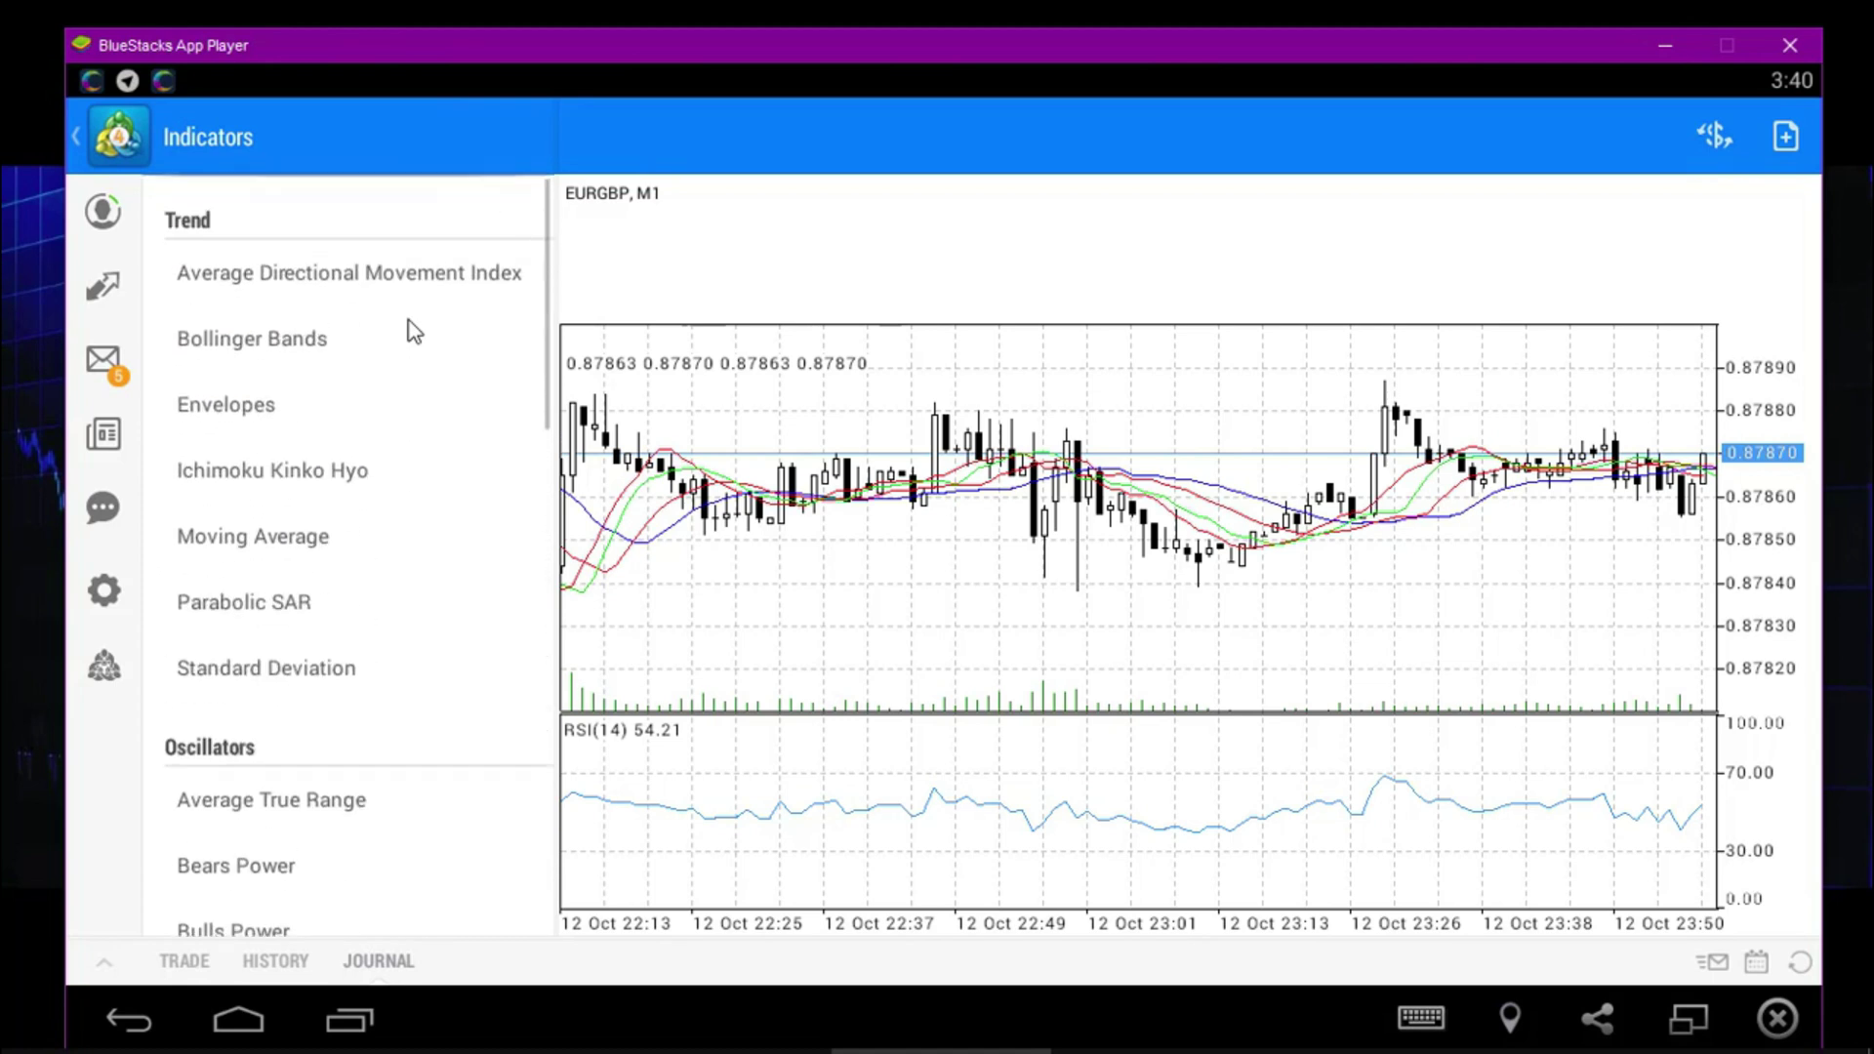
pyautogui.scroll(-8, 410, 327)
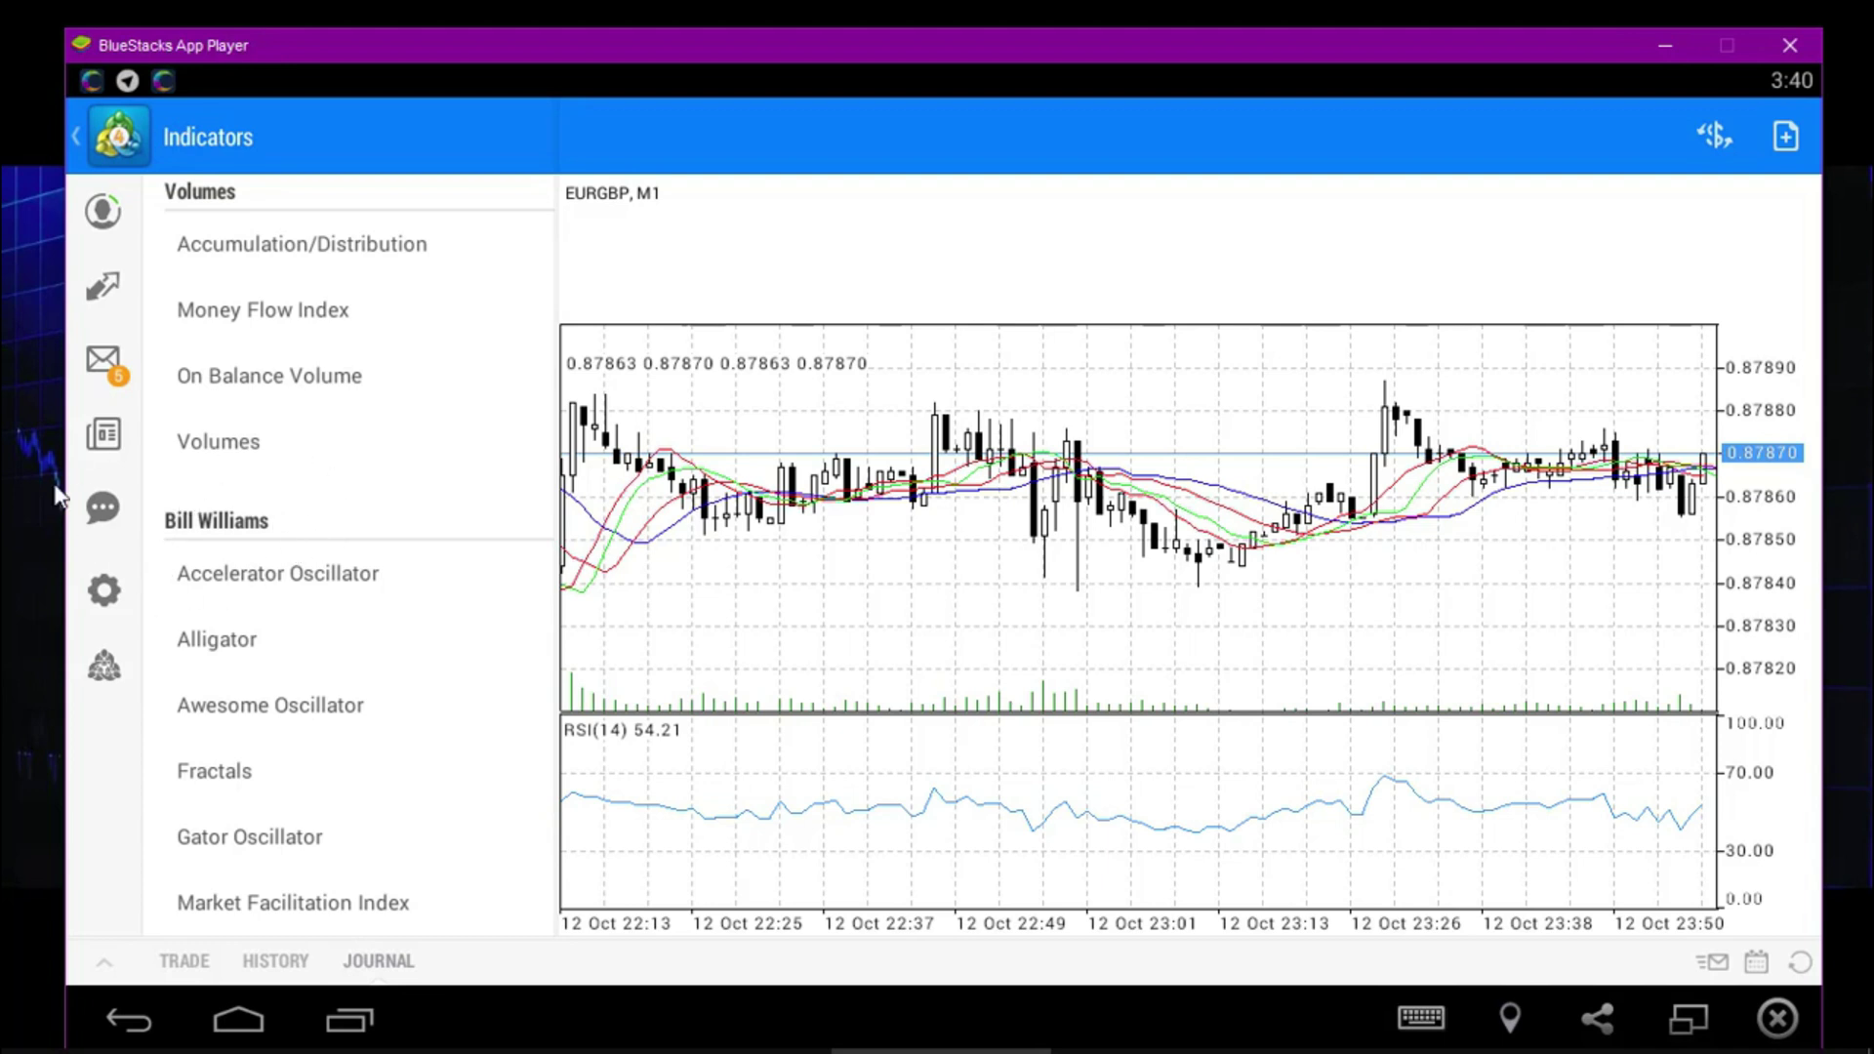
pyautogui.scroll(8, 414, 536)
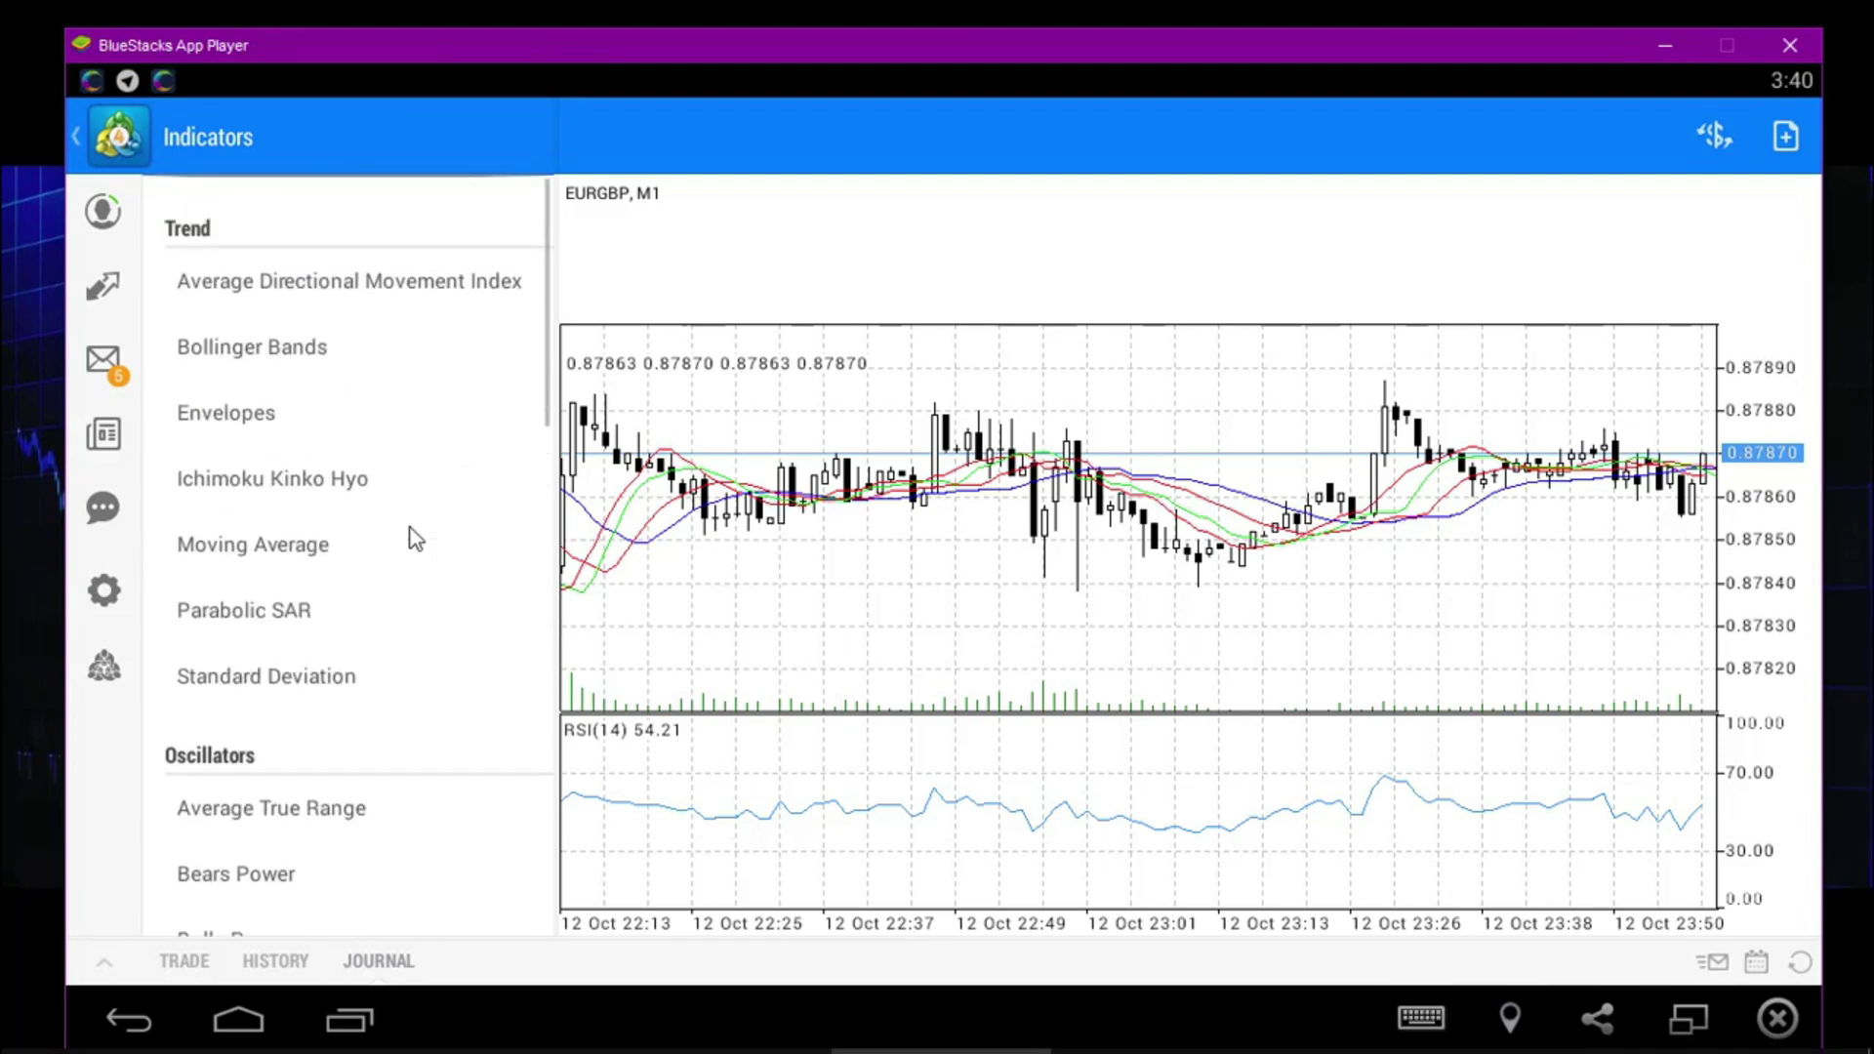
pyautogui.click(75, 137)
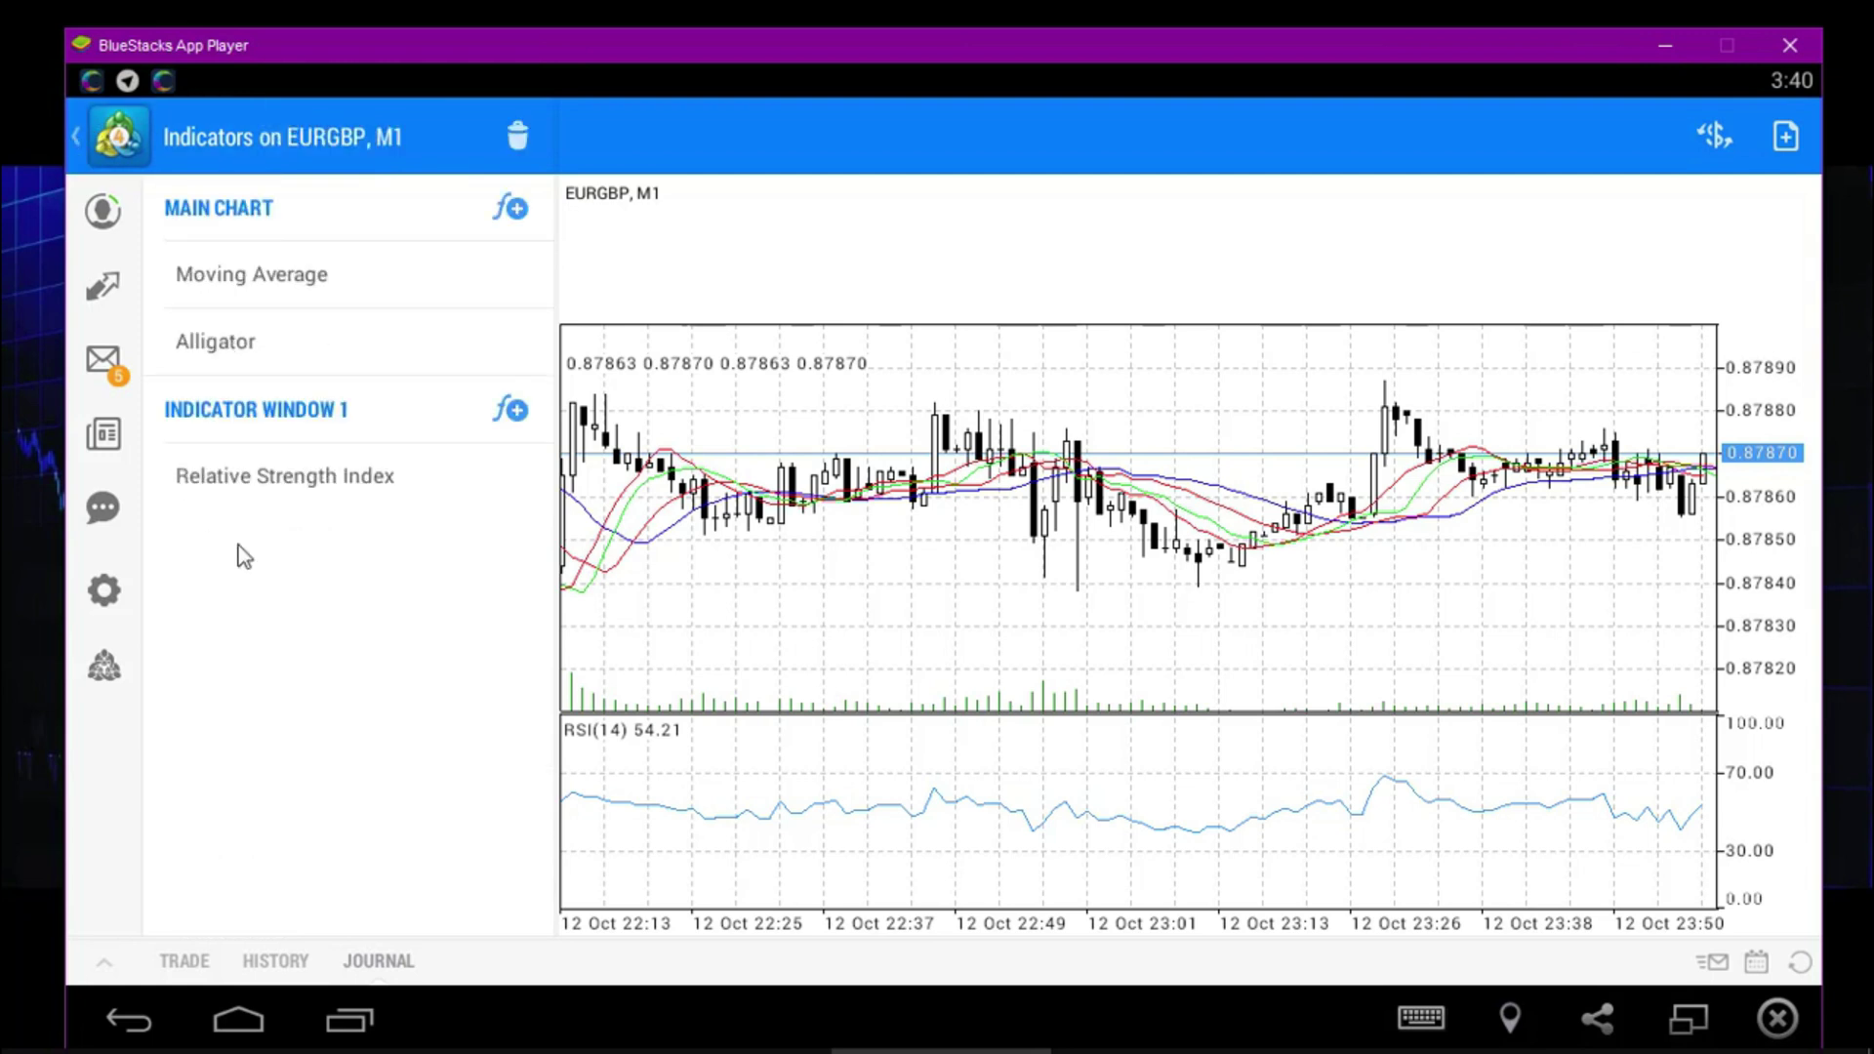
# Browse the indicators available for Indicator Window 1 and return to the applied indicators without adding any
pyautogui.click(516, 409)
pyautogui.scroll(-8, 420, 406)
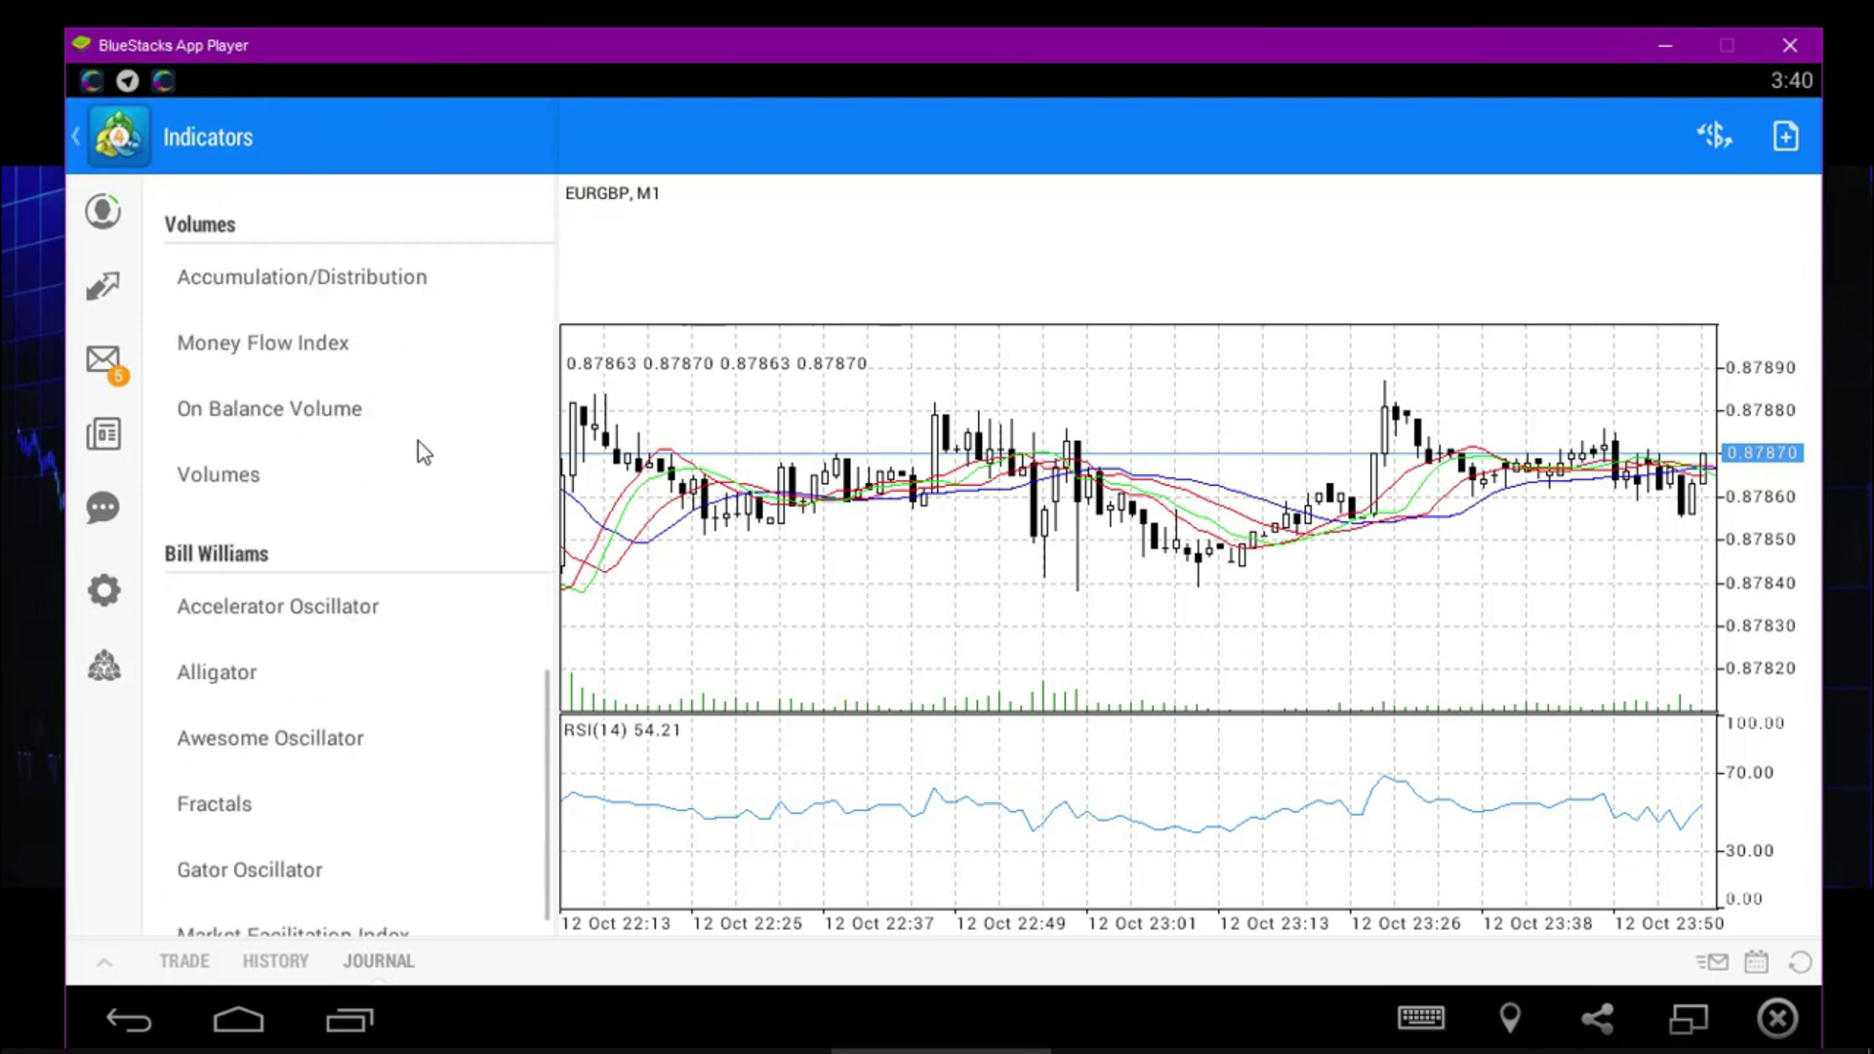
pyautogui.click(76, 137)
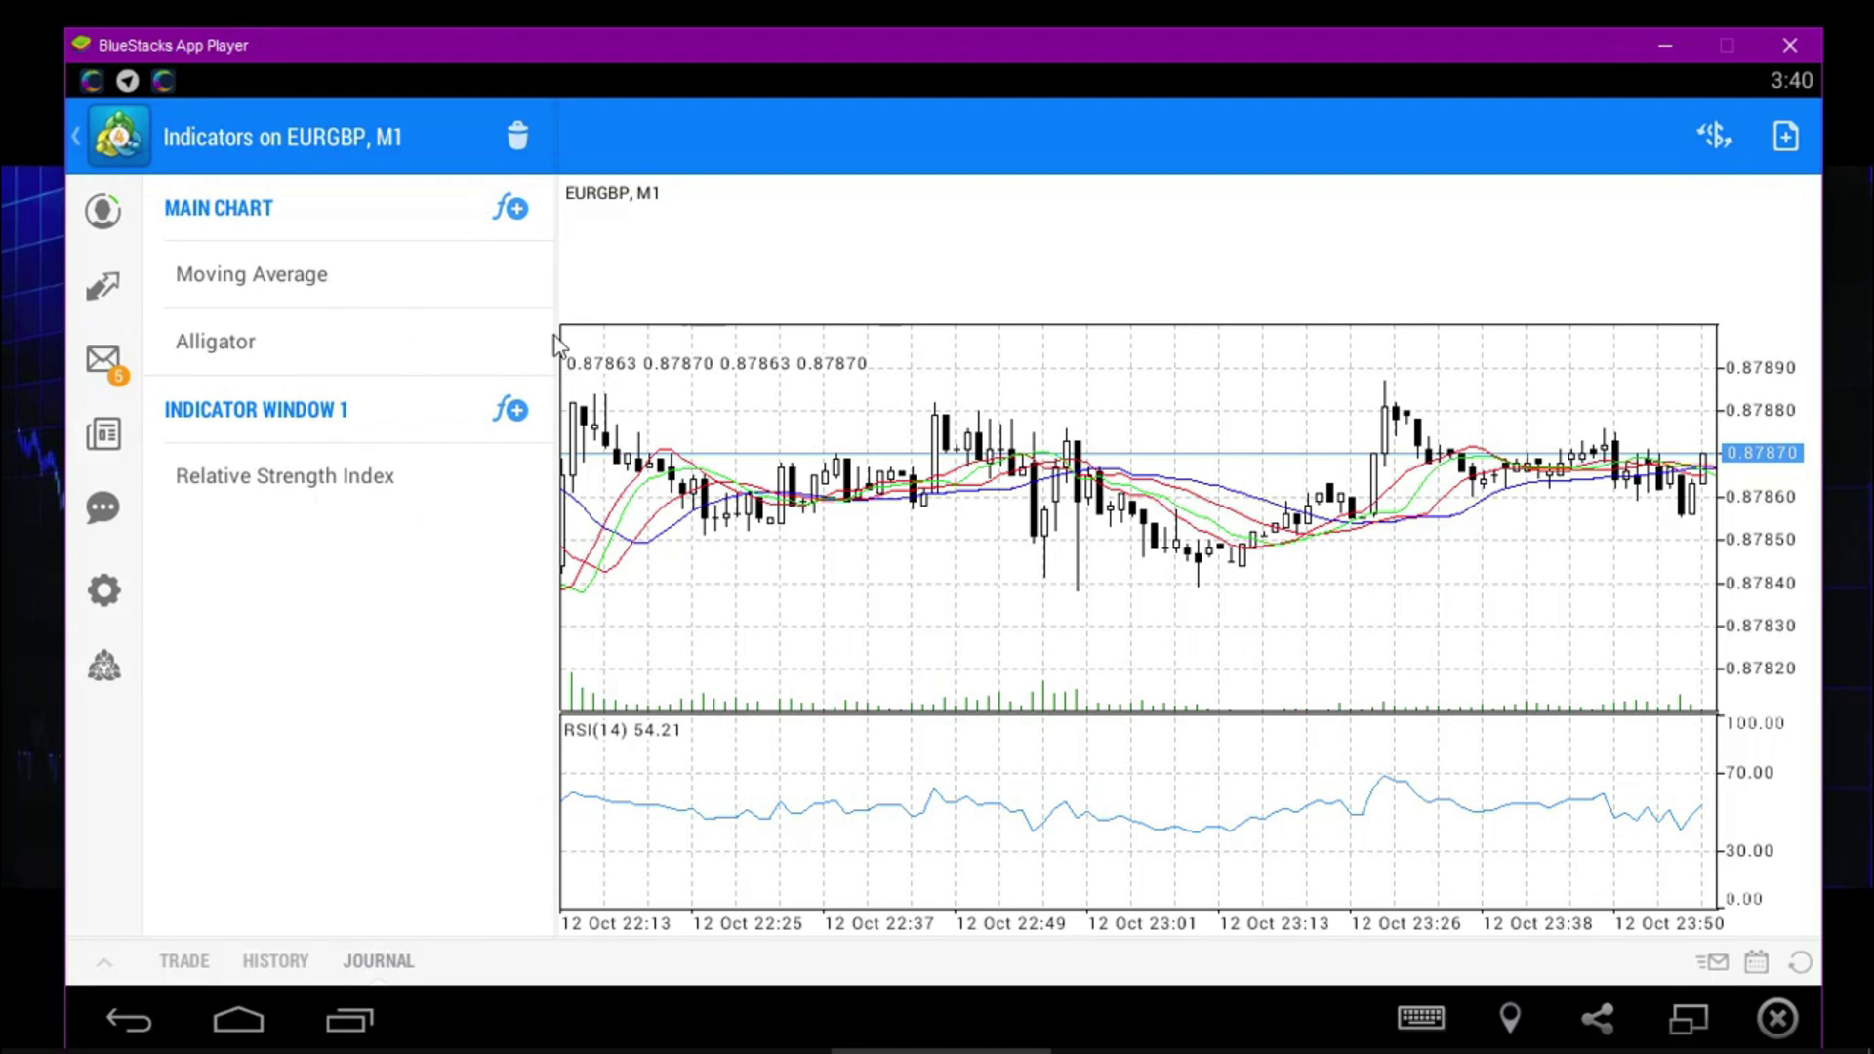
pyautogui.click(515, 411)
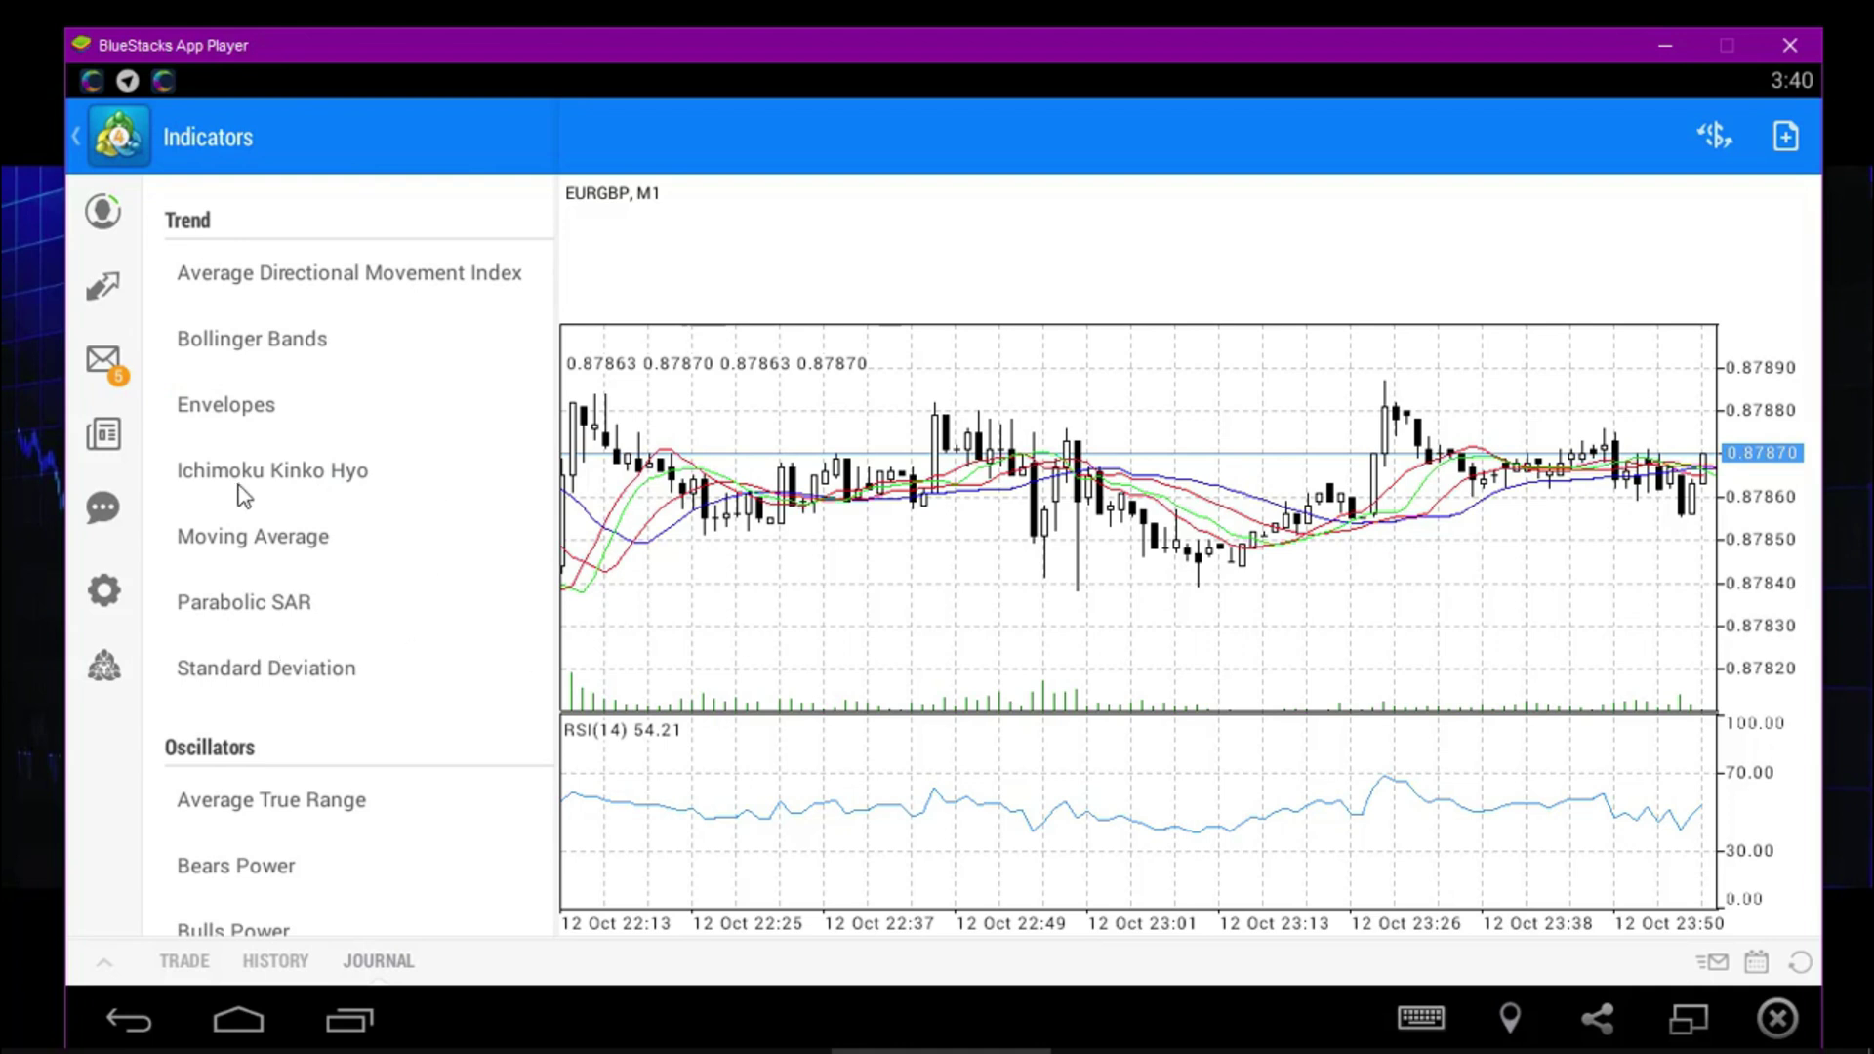
pyautogui.click(76, 138)
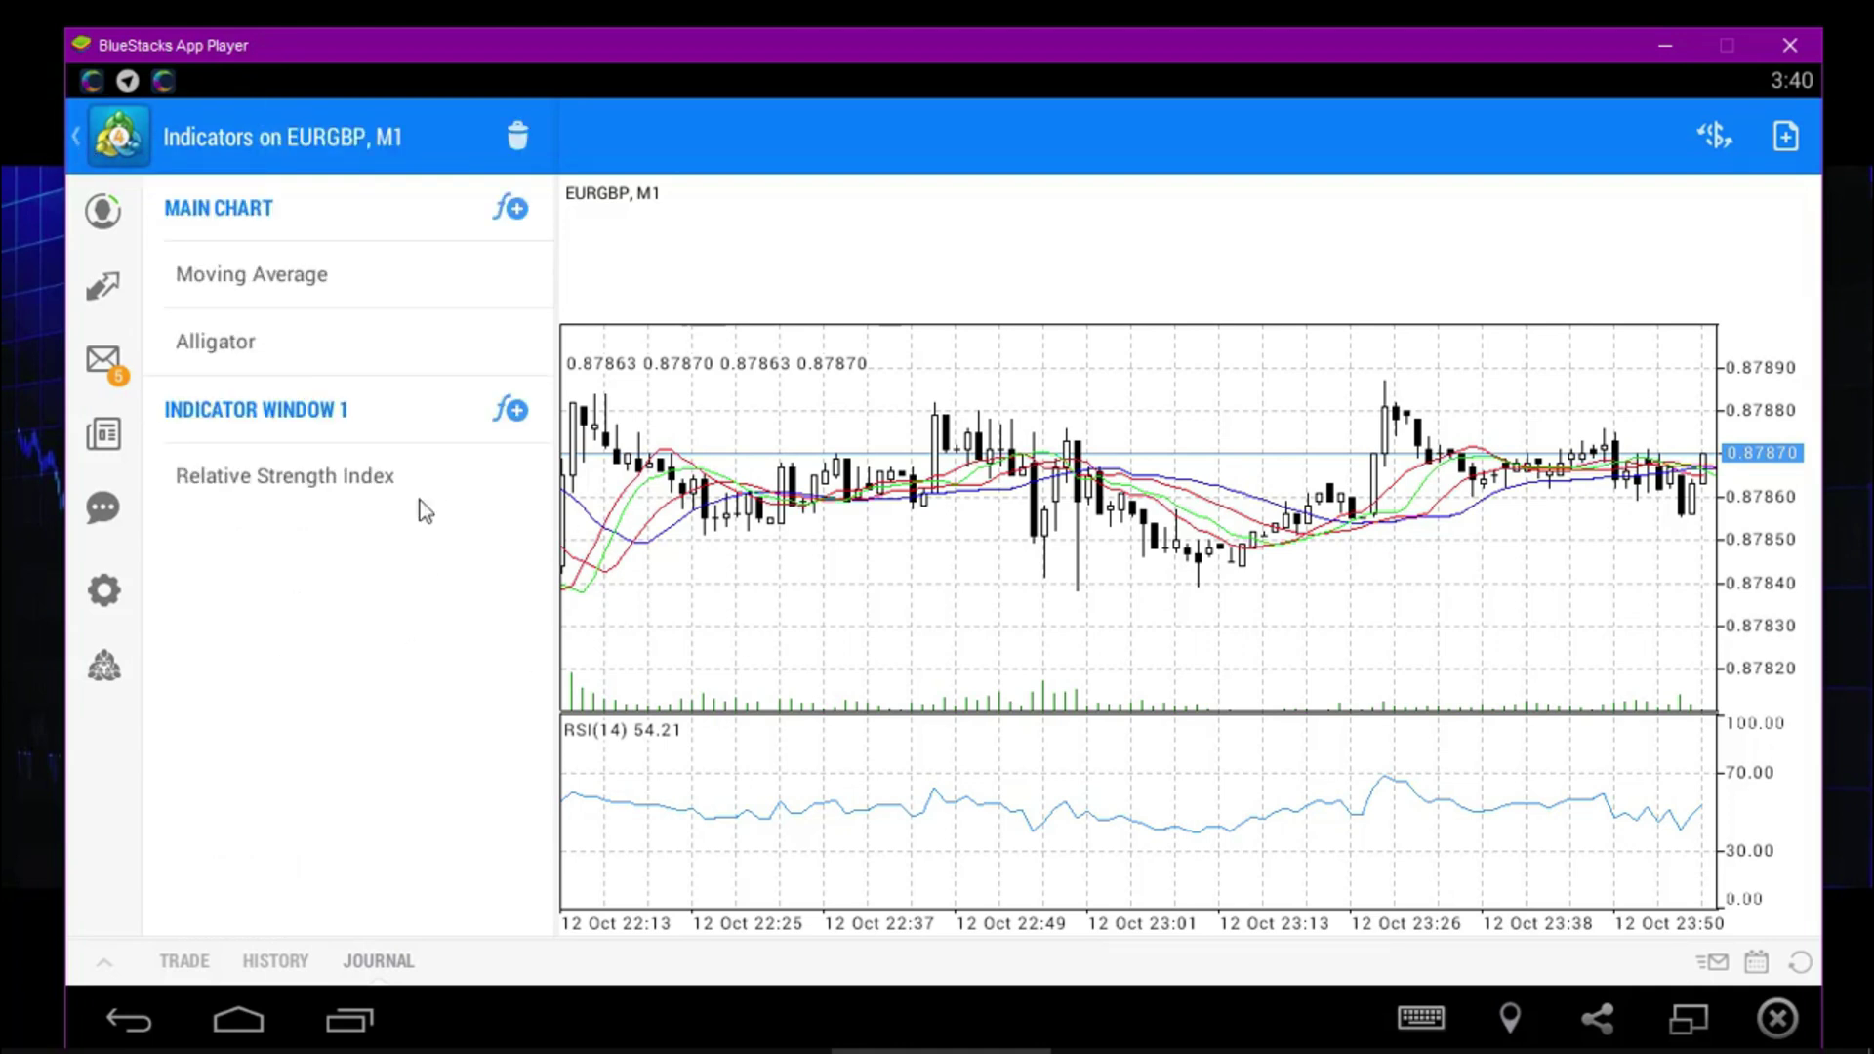
# Leave the indicators for the quotes, show the timeframe and tools wheel on the EURGBP chart, and dismiss it
pyautogui.click(70, 136)
pyautogui.click(102, 286)
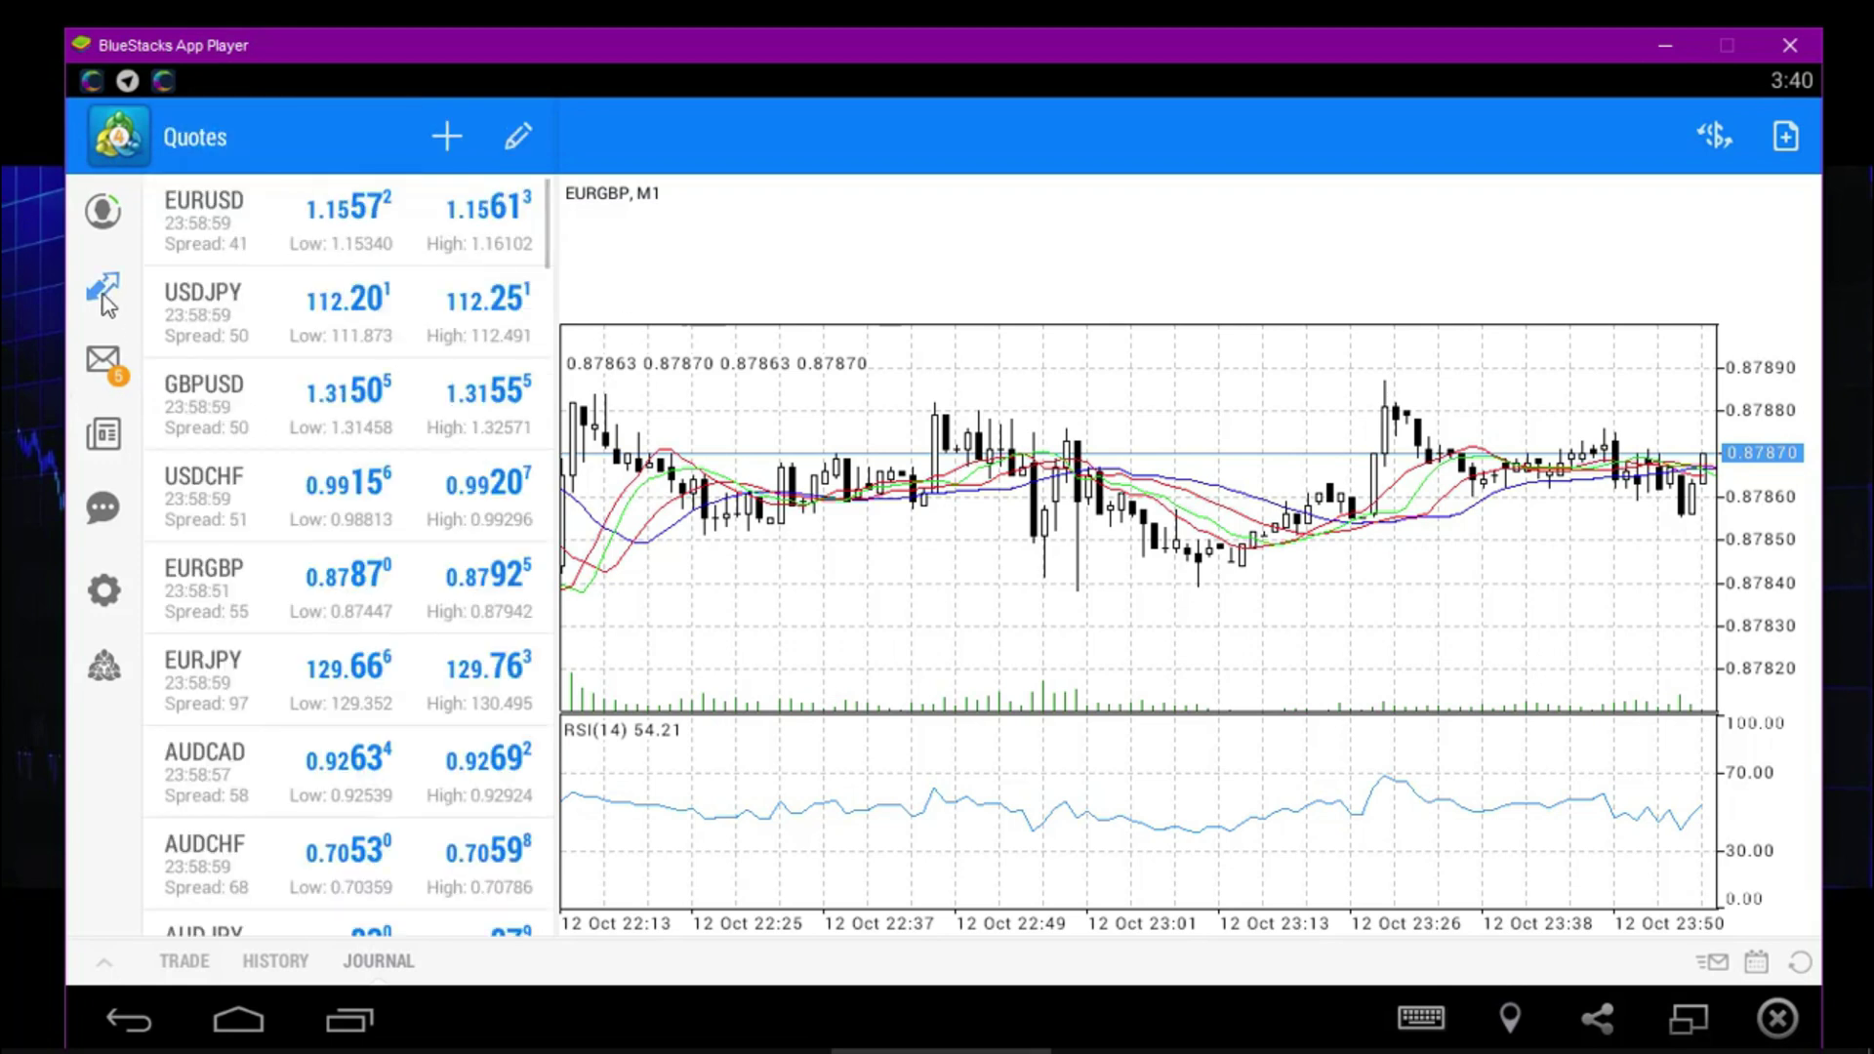
pyautogui.click(661, 594)
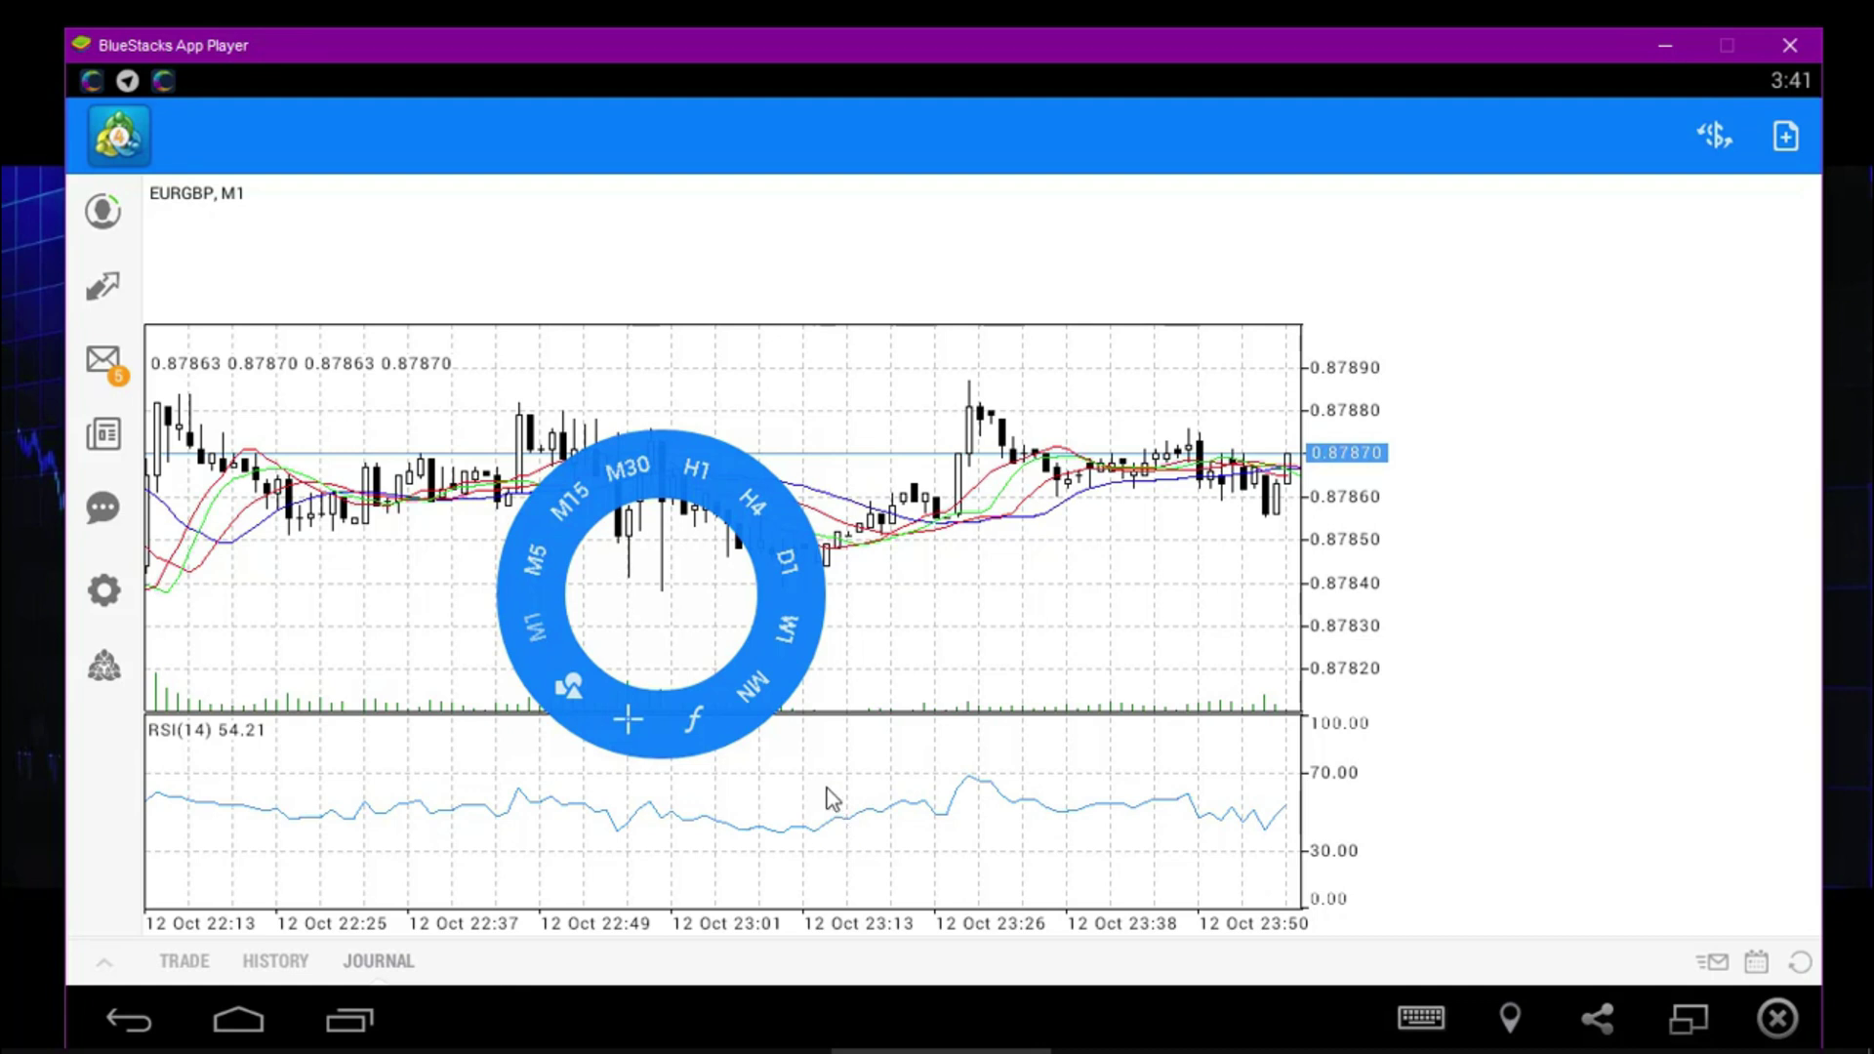
pyautogui.click(1017, 660)
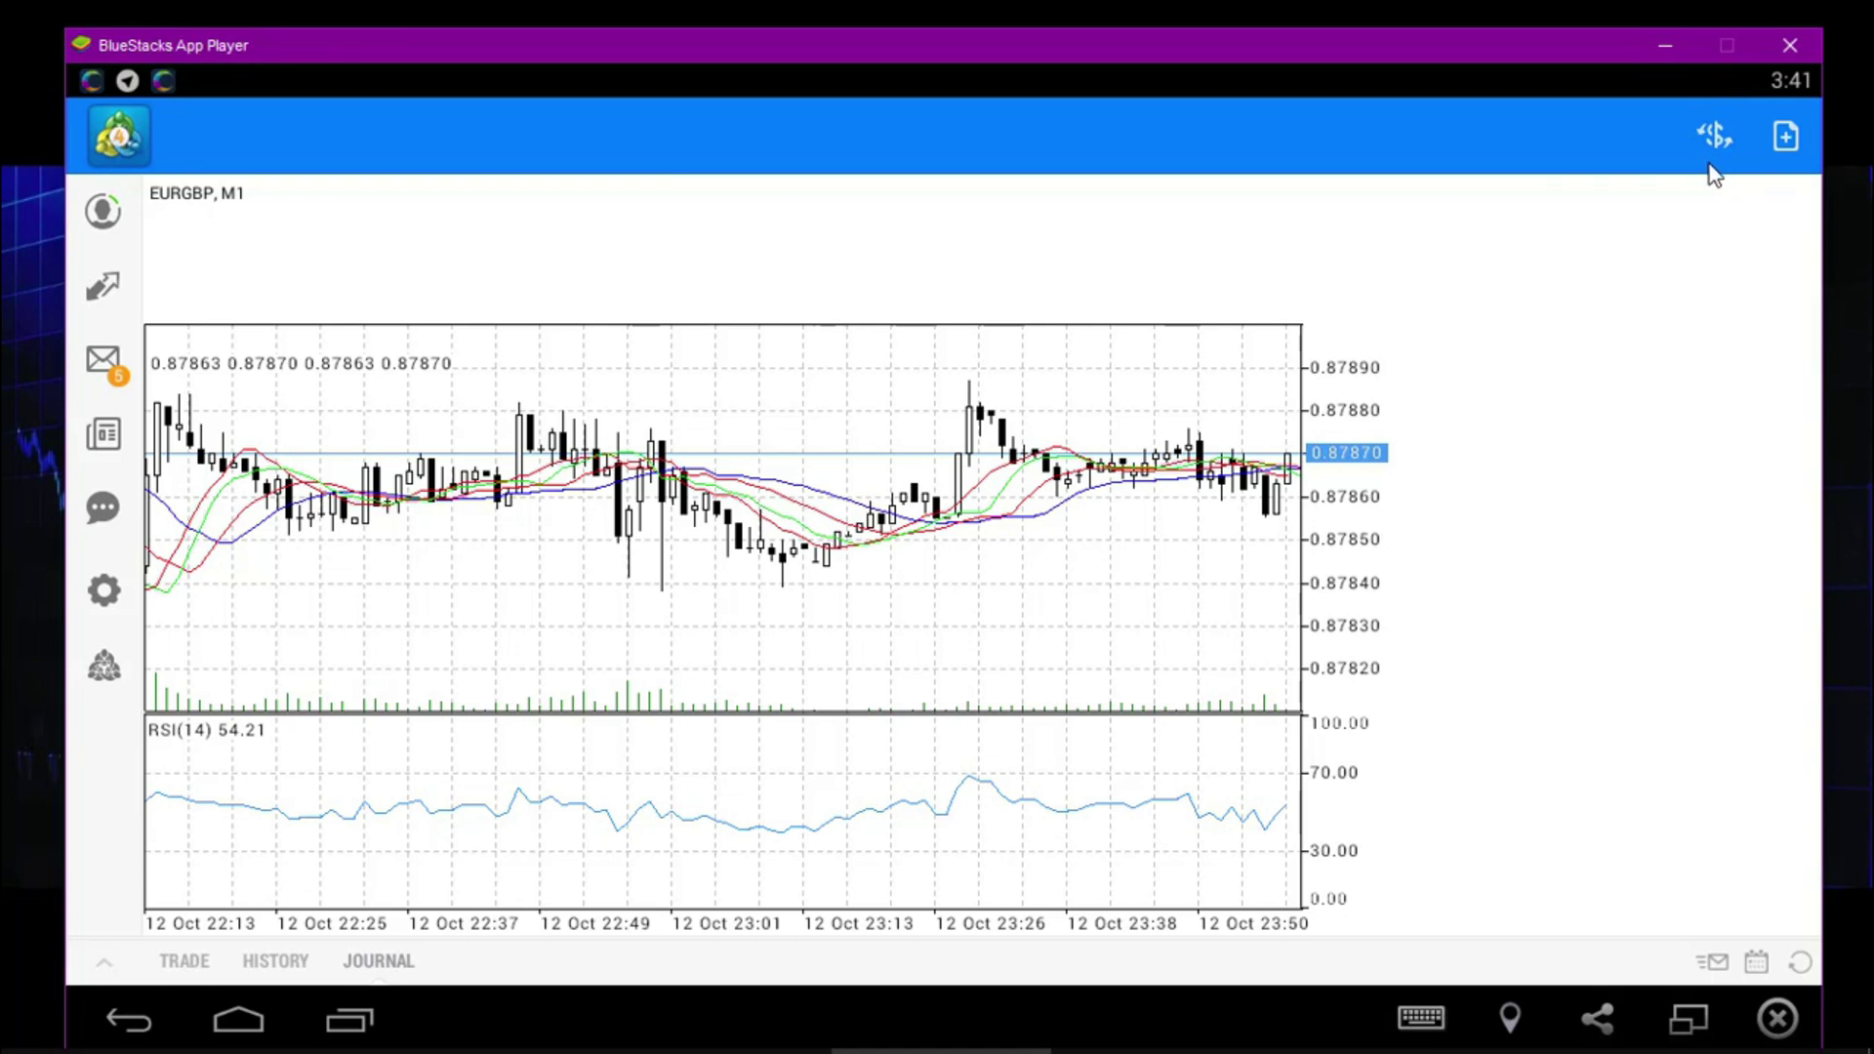
# Try to buy 0.01 lots of EURGBP with market execution from a new order, and hide the order result
pyautogui.click(1783, 140)
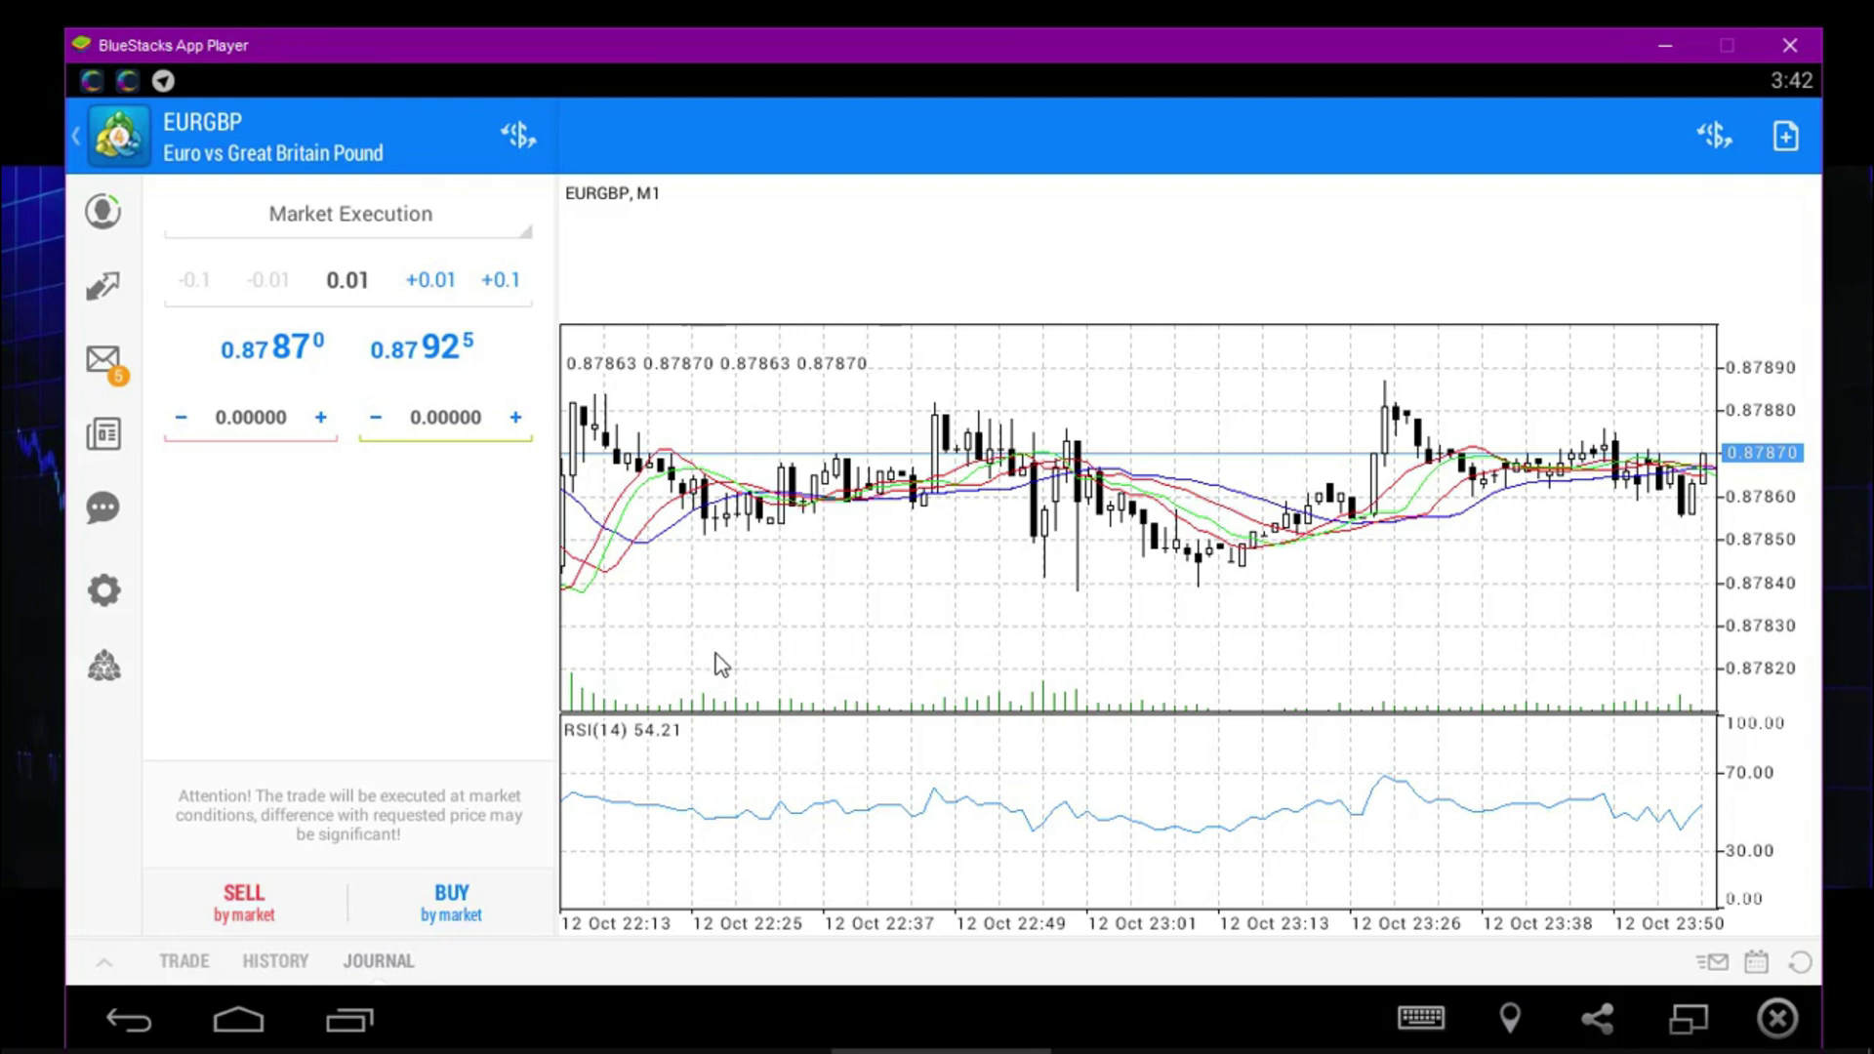
pyautogui.click(447, 916)
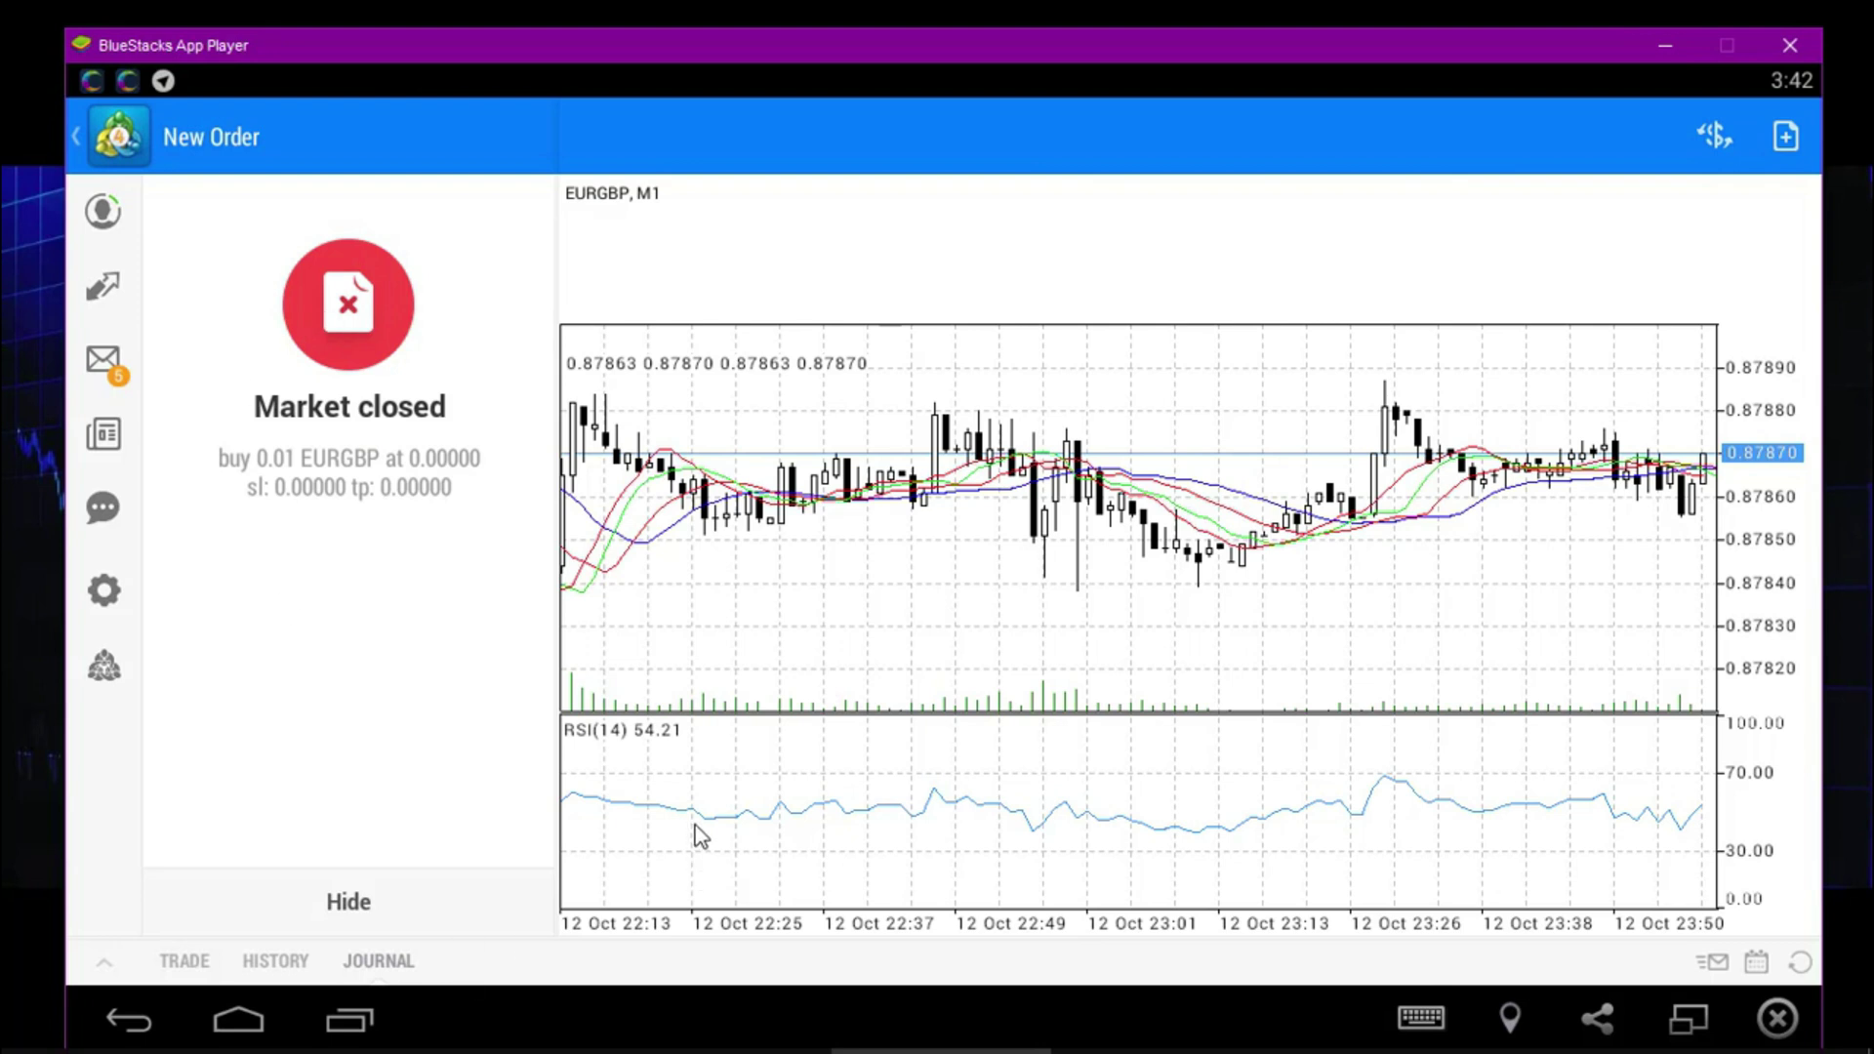
pyautogui.click(353, 896)
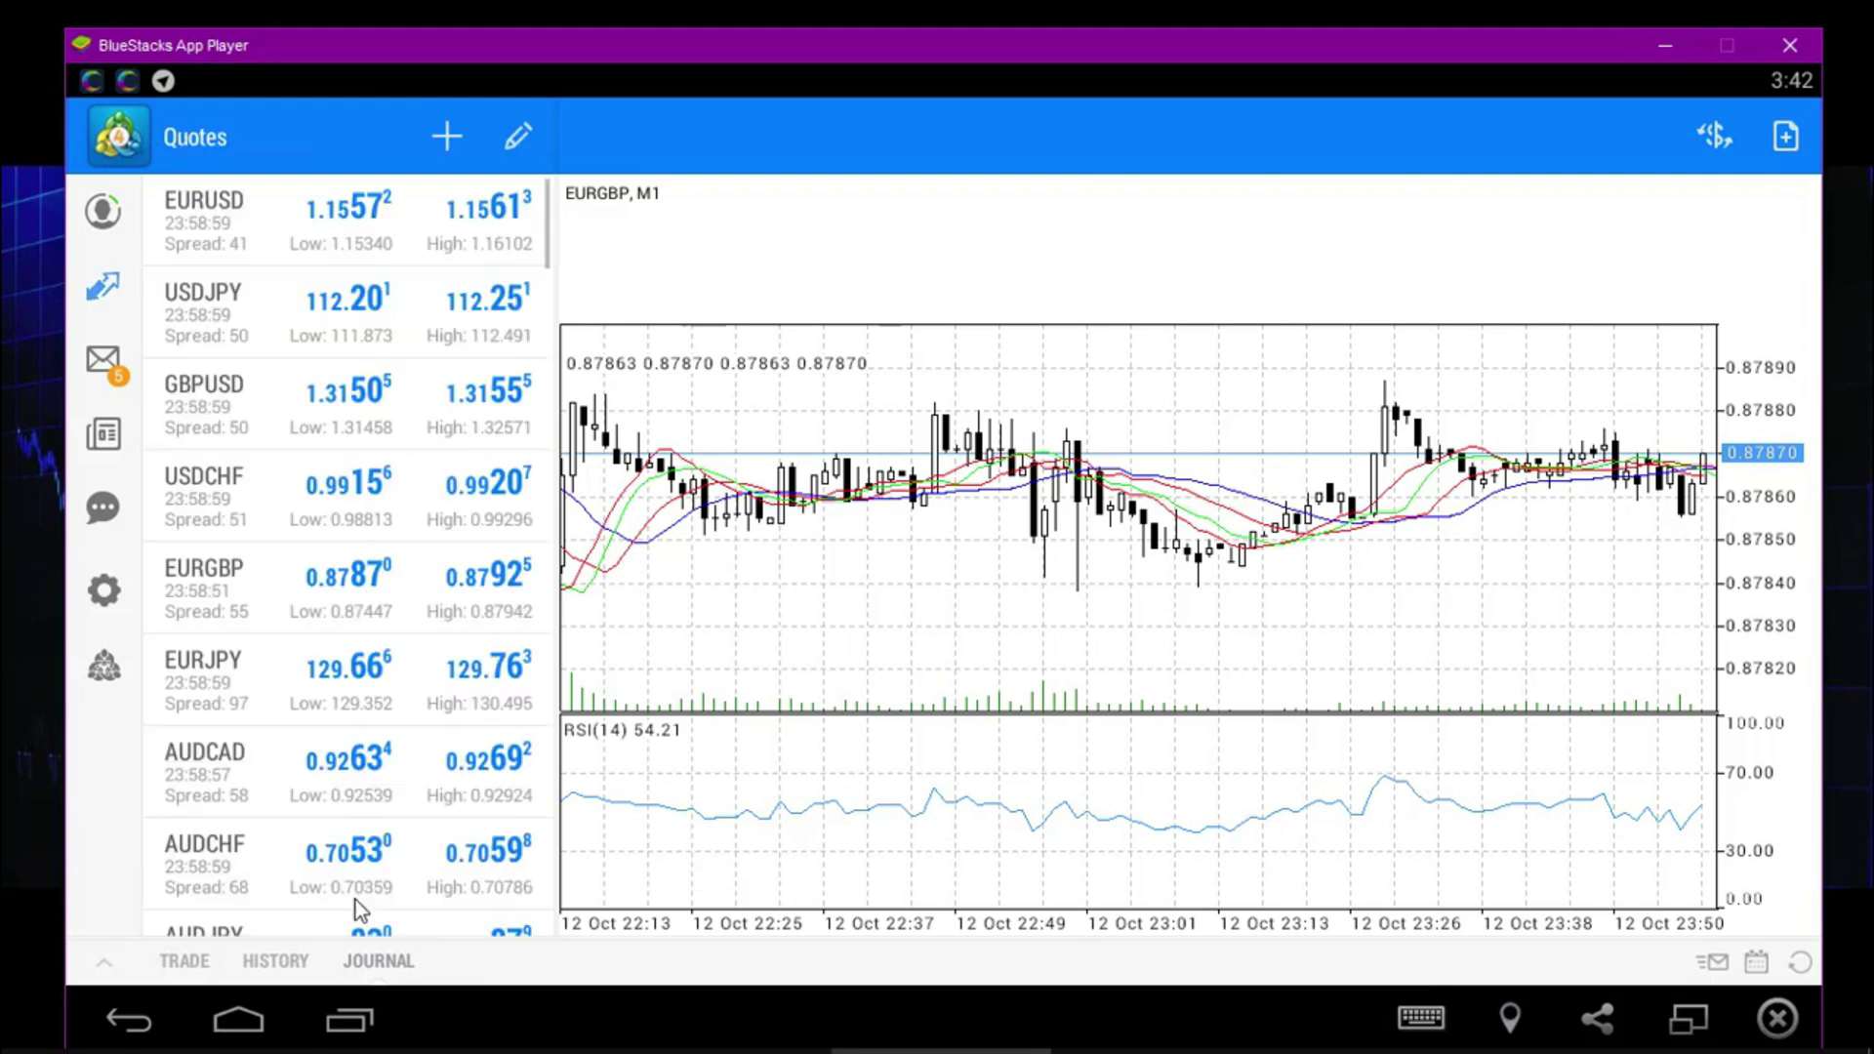
# Expand the trade records below the chart, review the journal entries for the order, and show the open trades
pyautogui.click(103, 962)
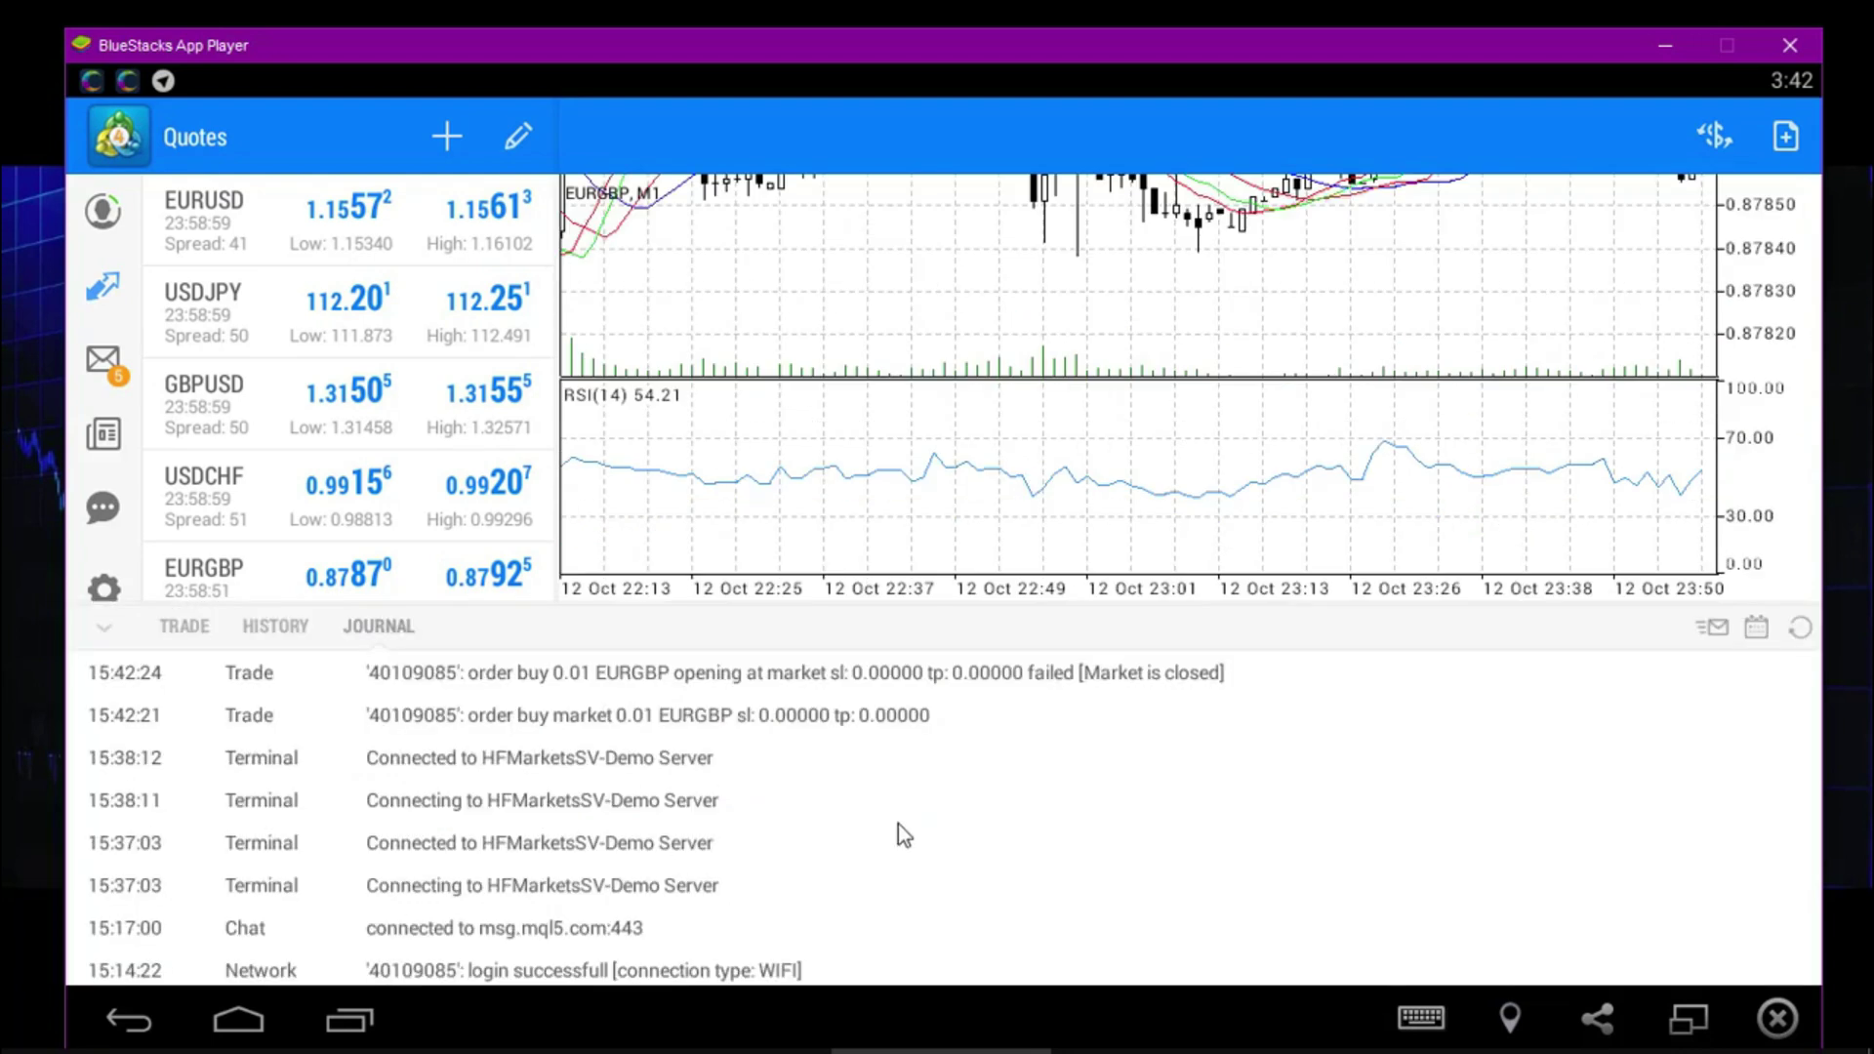
pyautogui.click(186, 627)
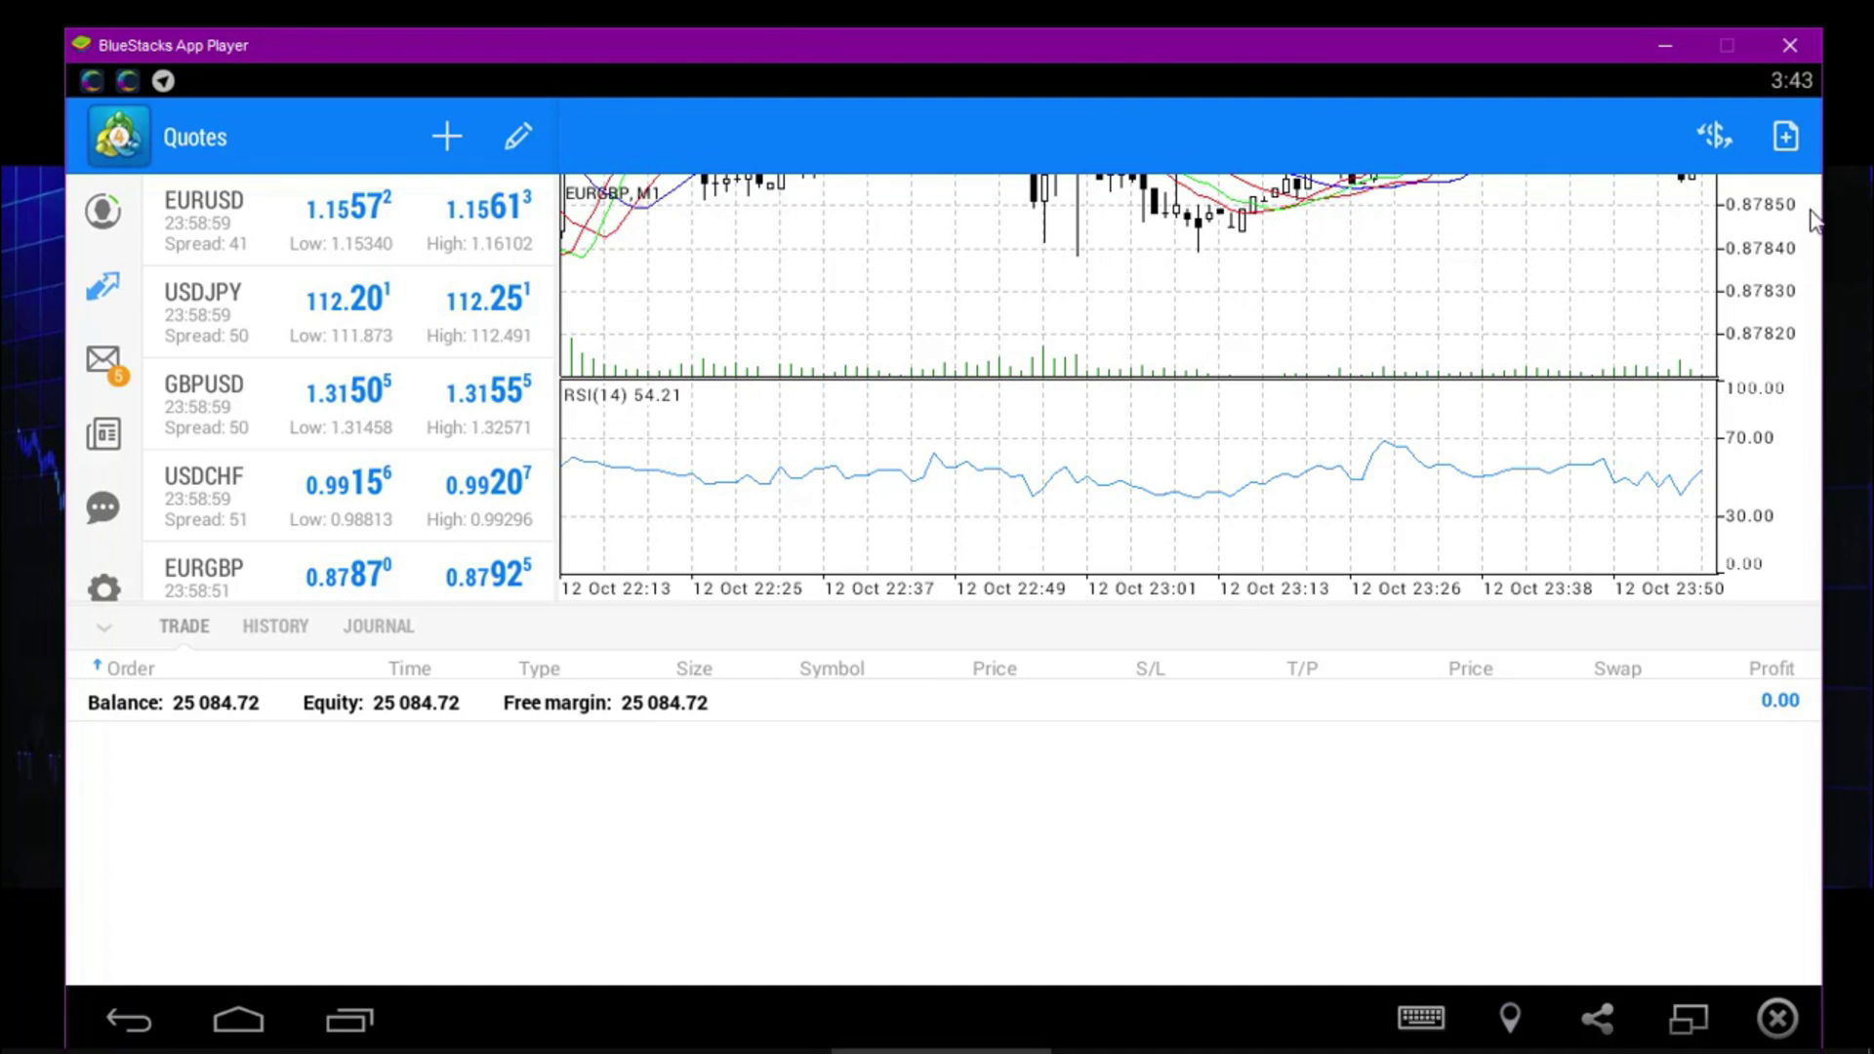
# Start another EURGBP market order and adjust its volume in 0.01 and 0.1 increments to 0.10 lots
pyautogui.click(1786, 137)
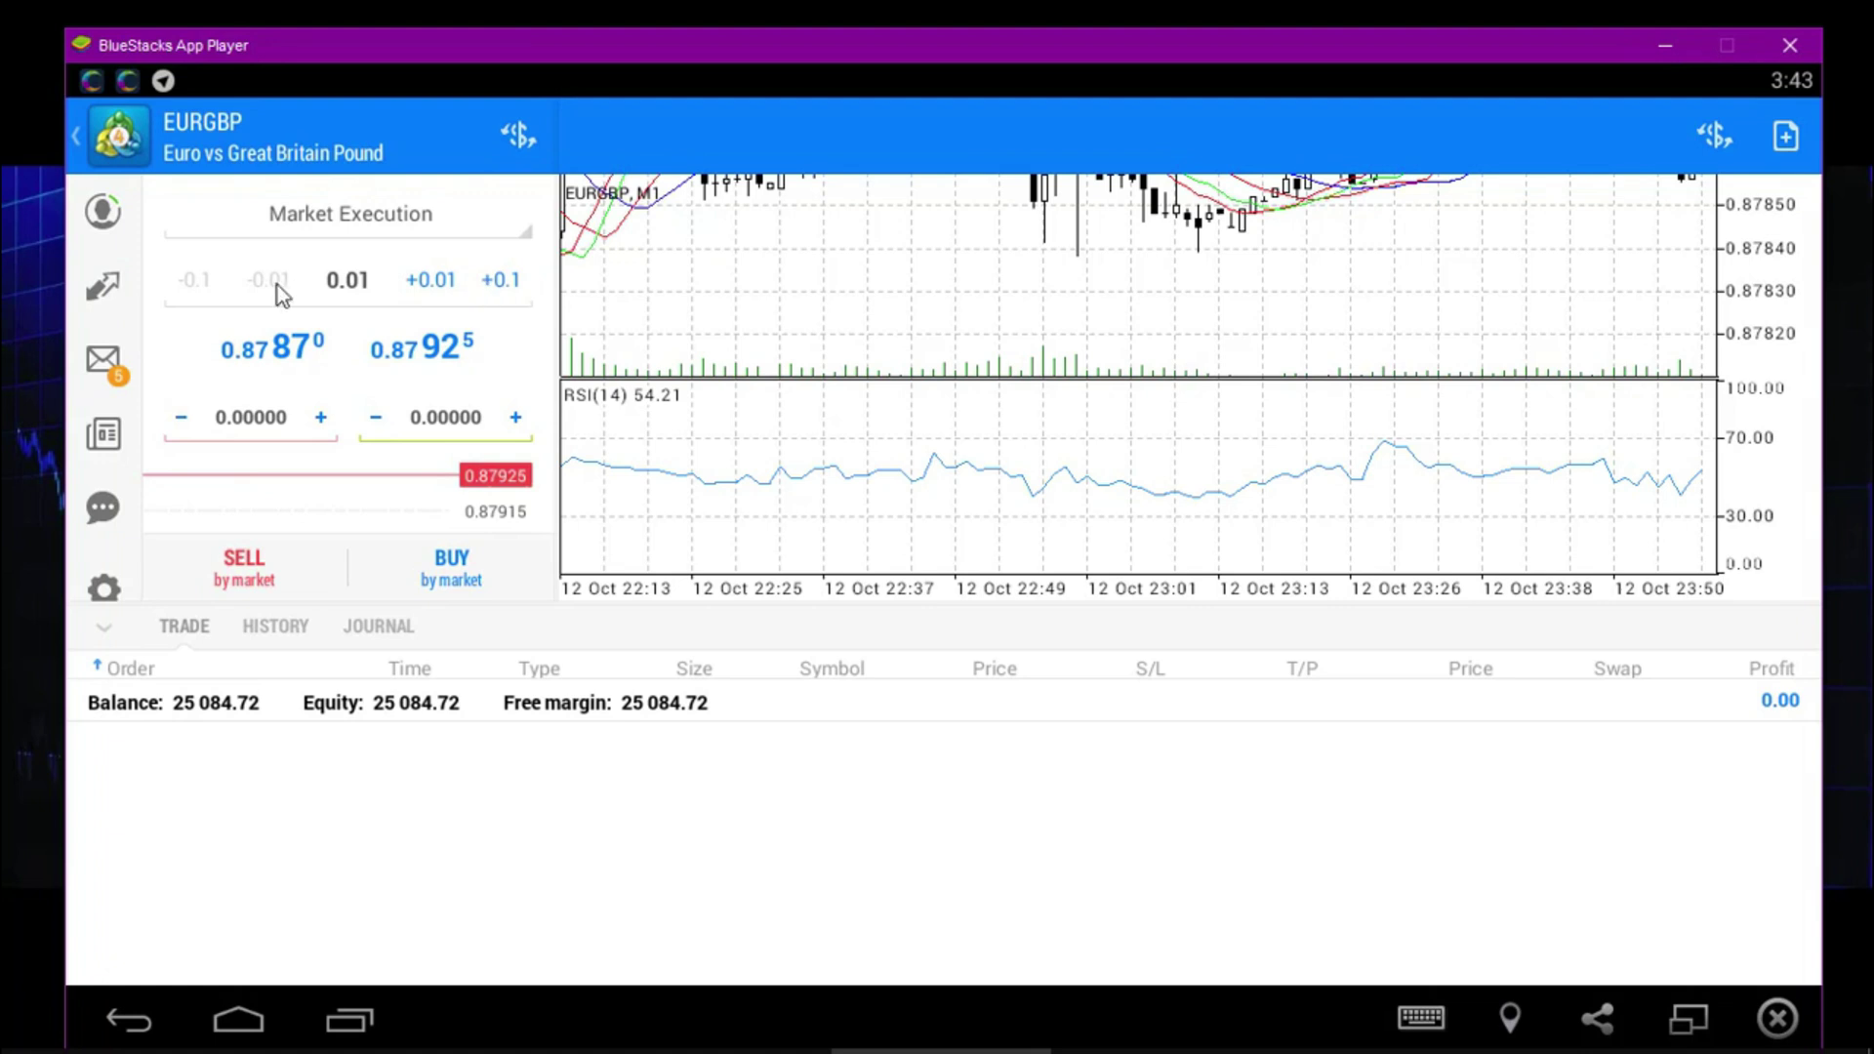
pyautogui.click(425, 281)
pyautogui.click(269, 282)
pyautogui.click(500, 283)
pyautogui.click(274, 288)
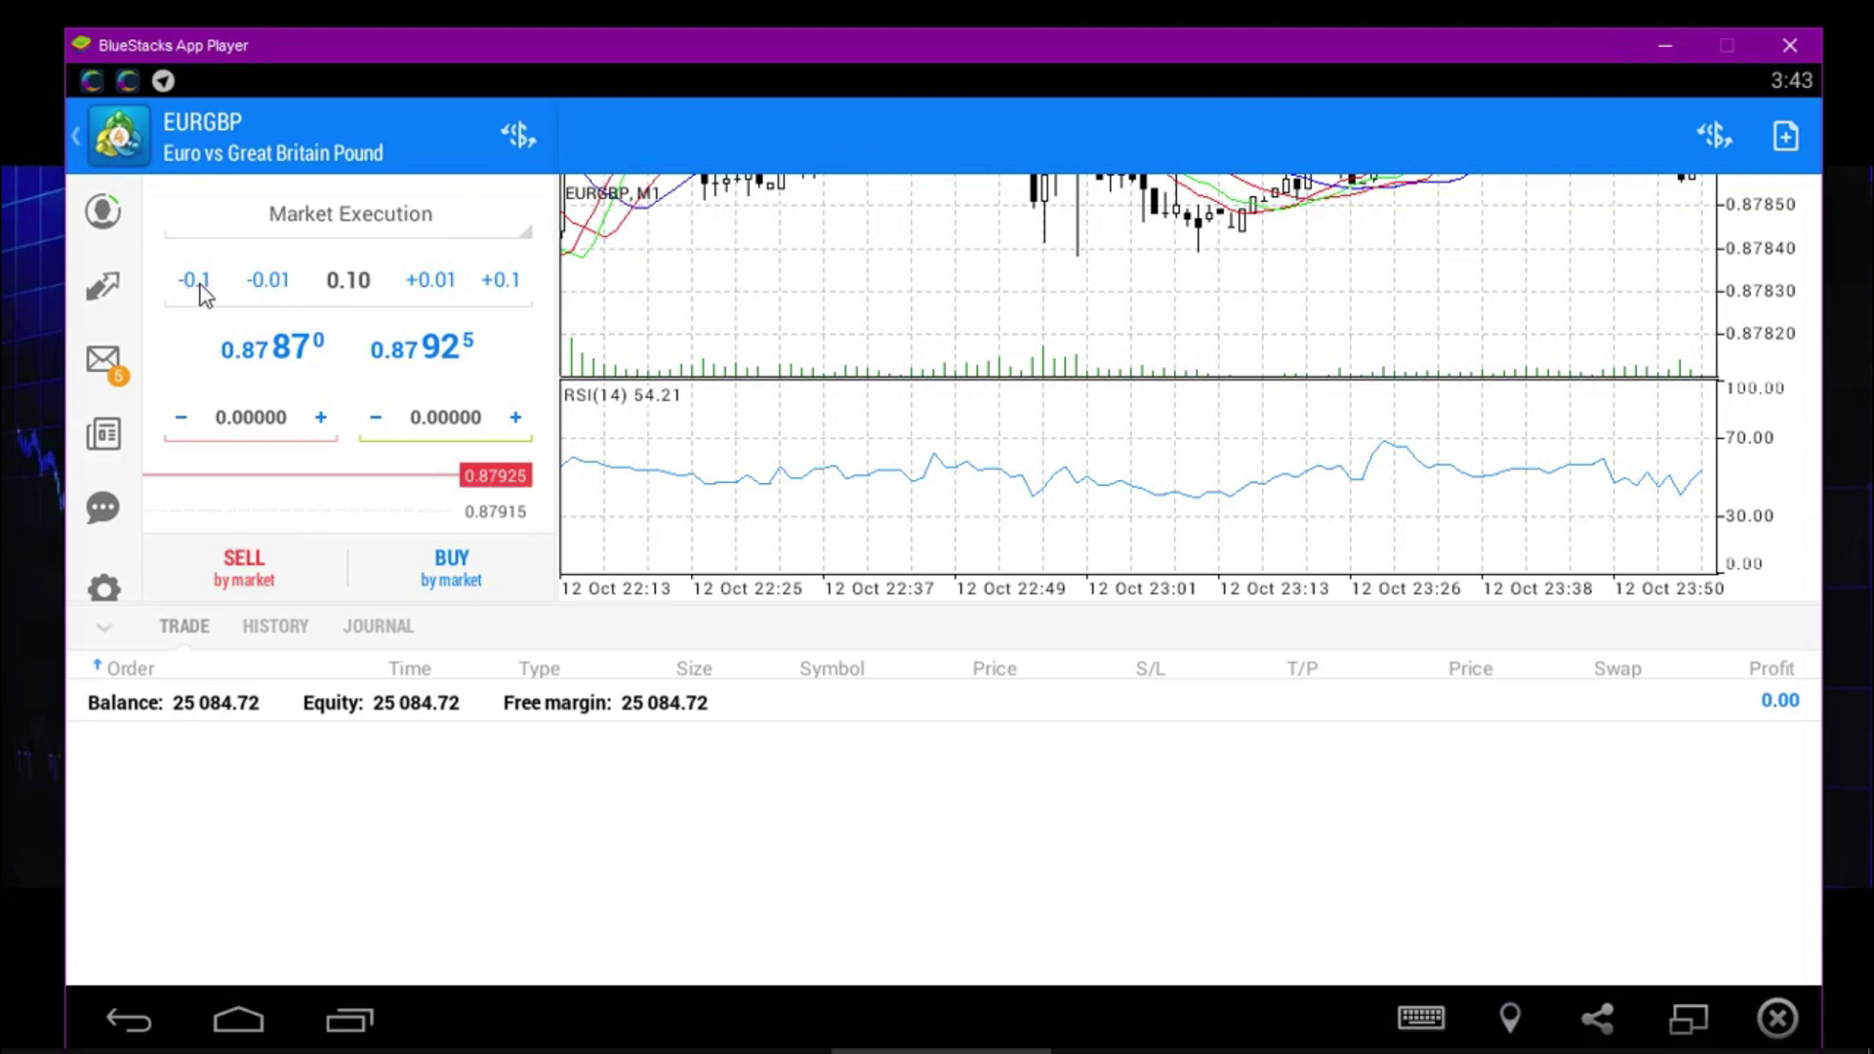